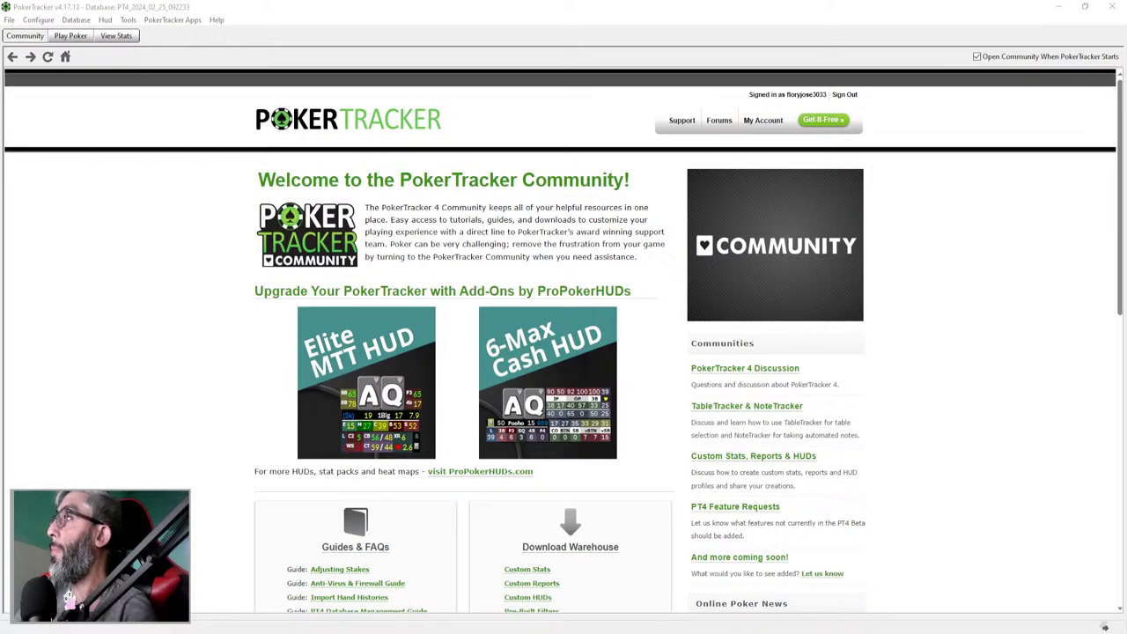
Check the Ignition Hand Grabber's status and the folder it writes hands to, and close its window.
{"action": "left_click_drag", "start_coordinate": [908, 191], "coordinate": [426, 204]}
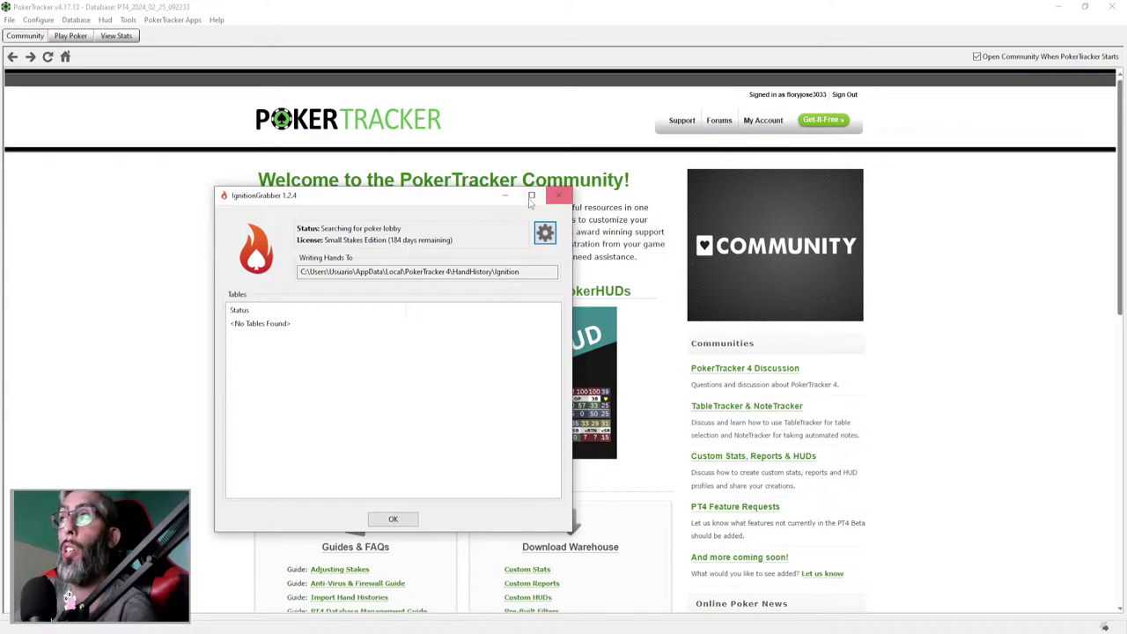
{"action": "left_click", "coordinate": [393, 518]}
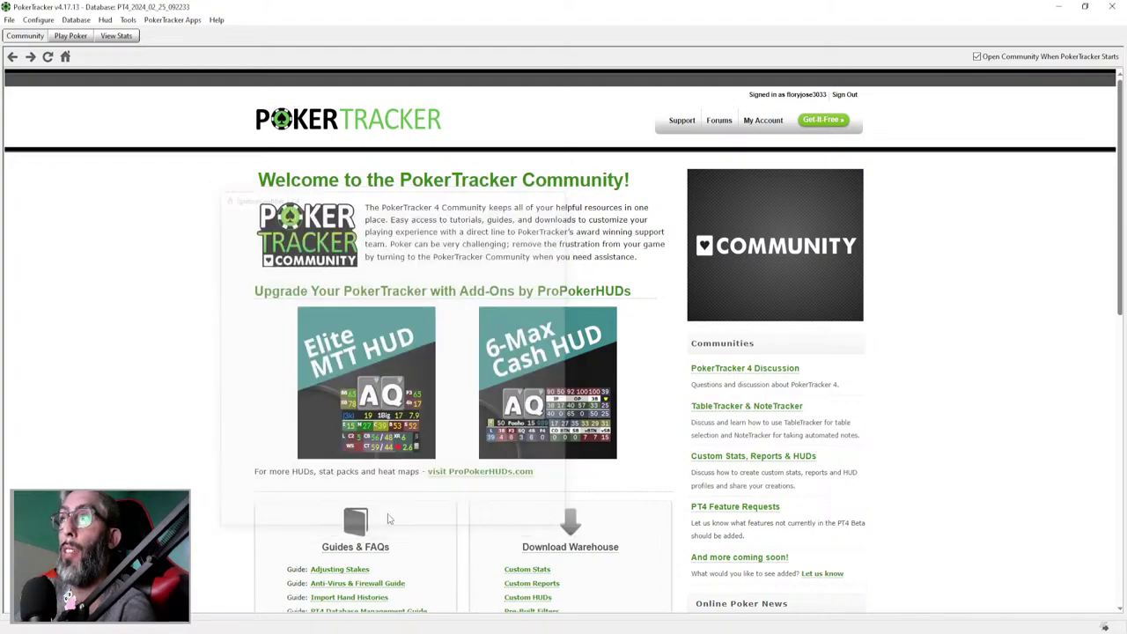
{"action": "left_click", "coordinate": [170, 20]}
{"action": "mouse_move", "coordinate": [197, 53]}
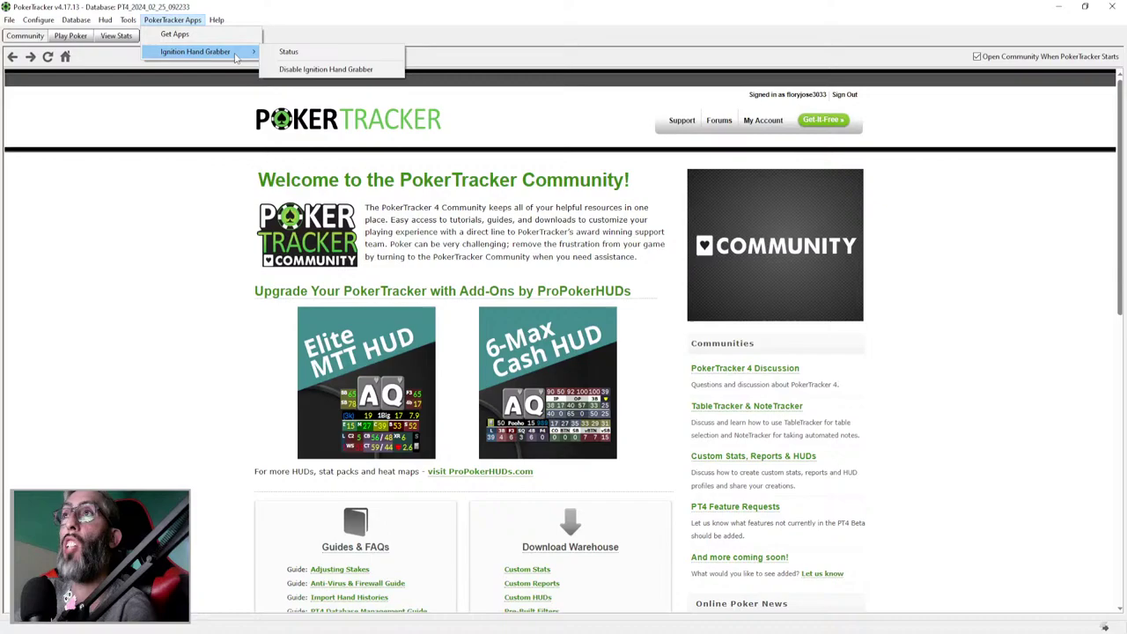
{"action": "left_click", "coordinate": [304, 54]}
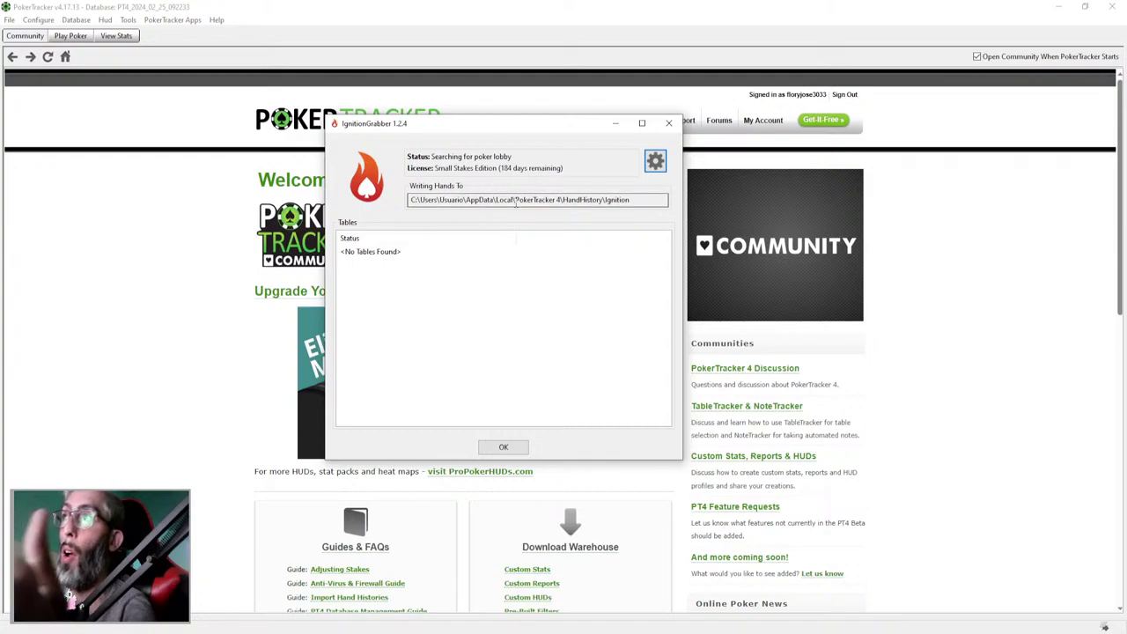
{"action": "left_click", "coordinate": [670, 125]}
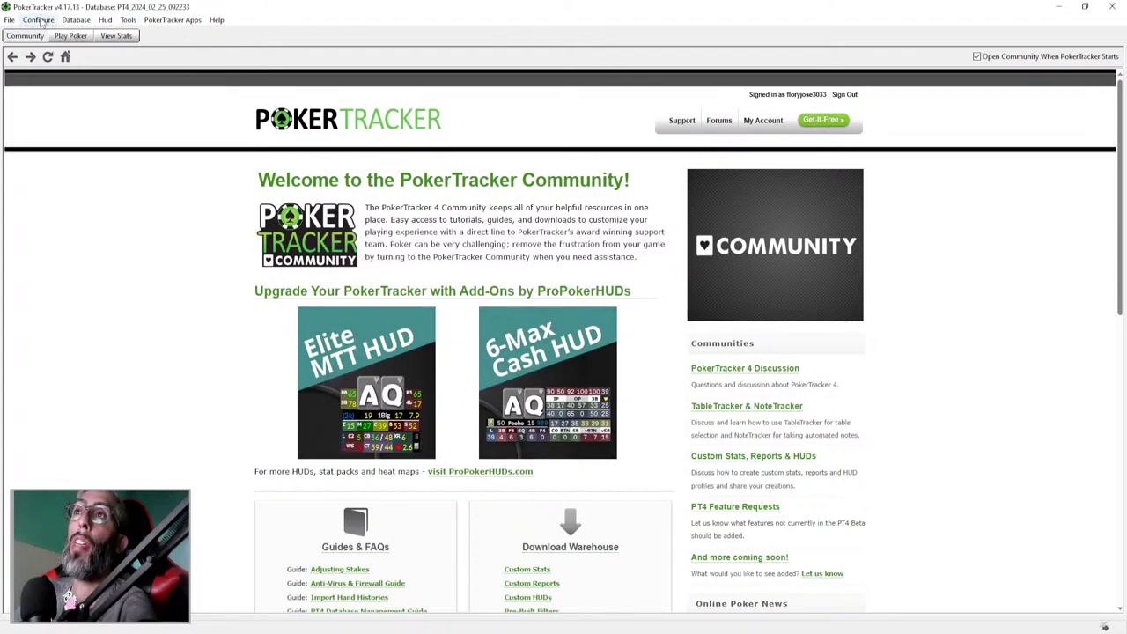
Open the import site configuration for 888 Poker from the Play Poker view.
{"action": "left_click", "coordinate": [81, 37]}
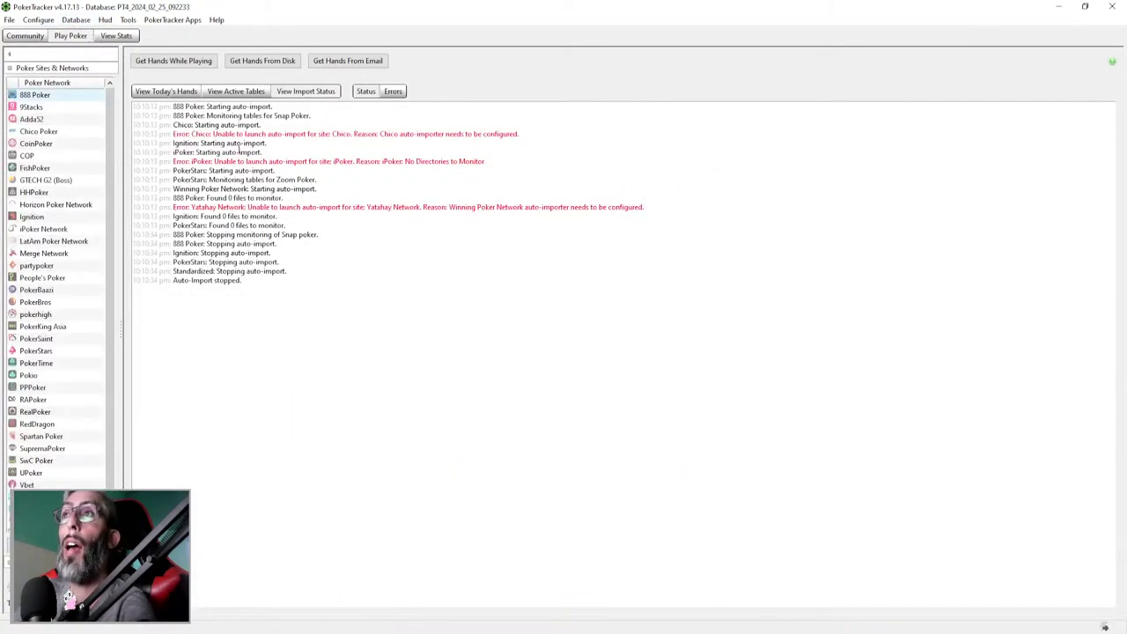
{"action": "left_click", "coordinate": [38, 94]}
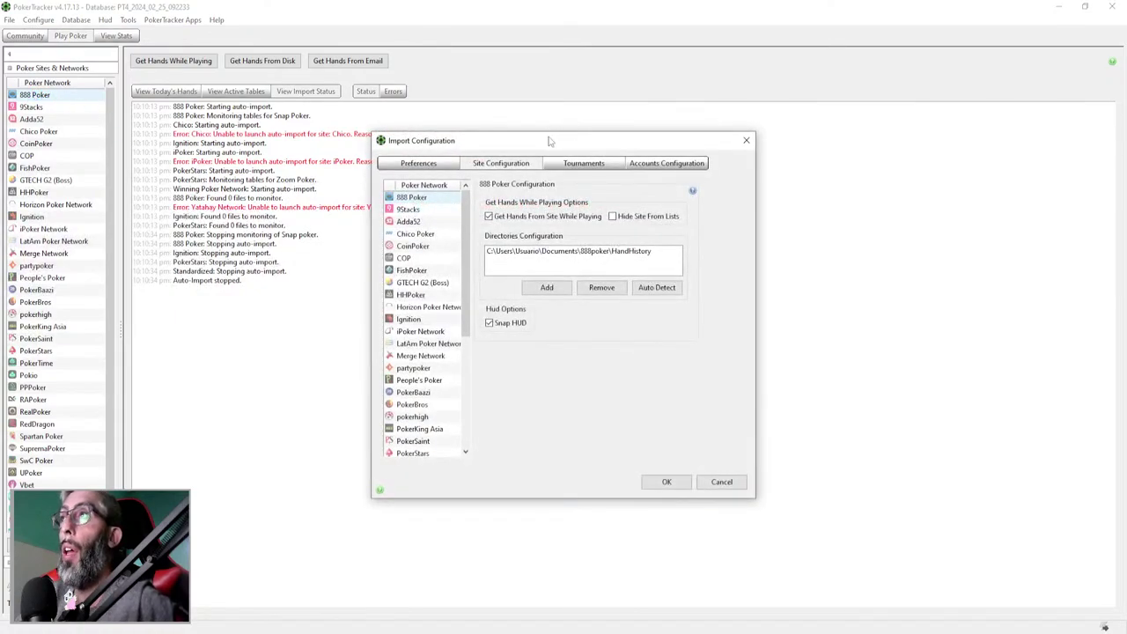
{"action": "left_click_drag", "start_coordinate": [550, 141], "coordinate": [521, 156]}
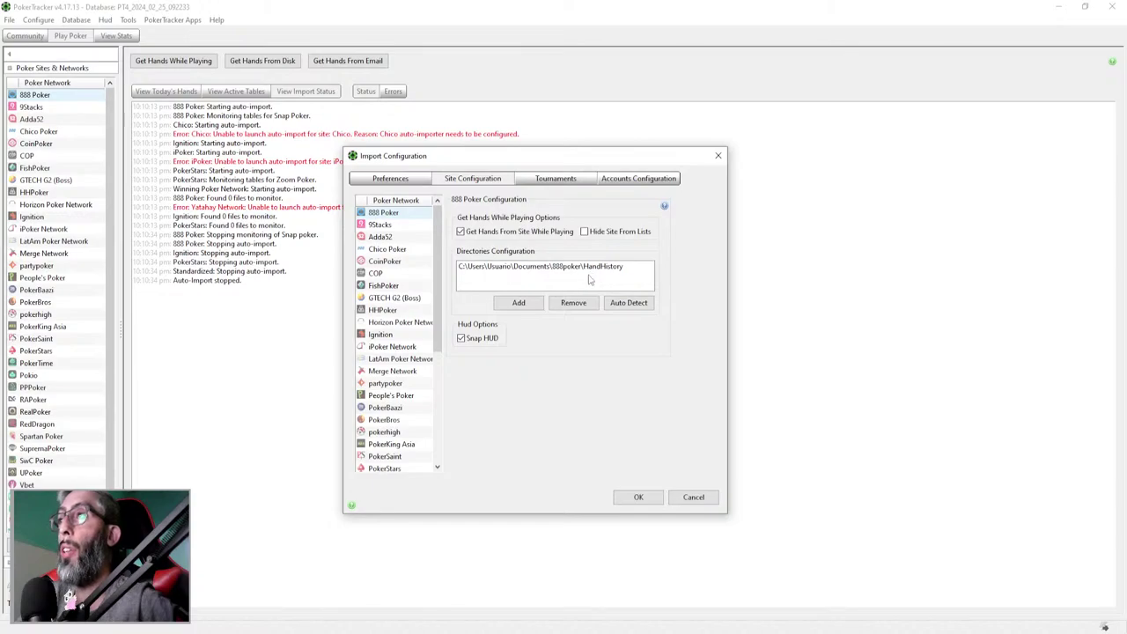
Review the import preferences, tournament and account settings, return to the 888 Poker site configuration, and accept it.
{"action": "left_click", "coordinate": [391, 180]}
{"action": "left_click", "coordinate": [480, 179]}
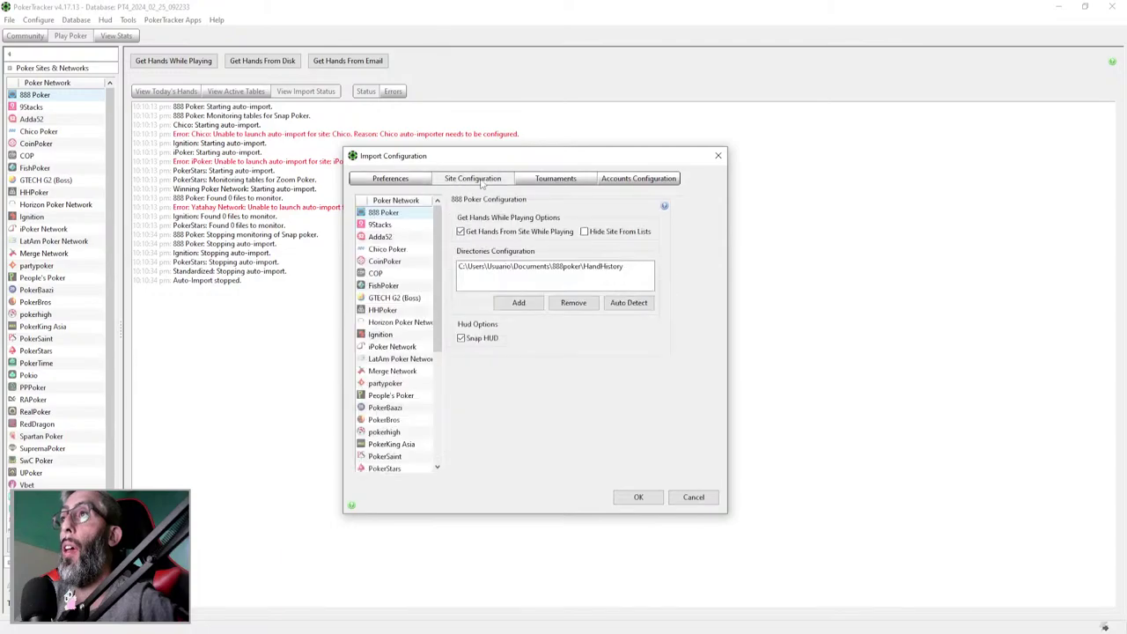
{"action": "left_click", "coordinate": [553, 179]}
{"action": "left_click", "coordinate": [638, 180]}
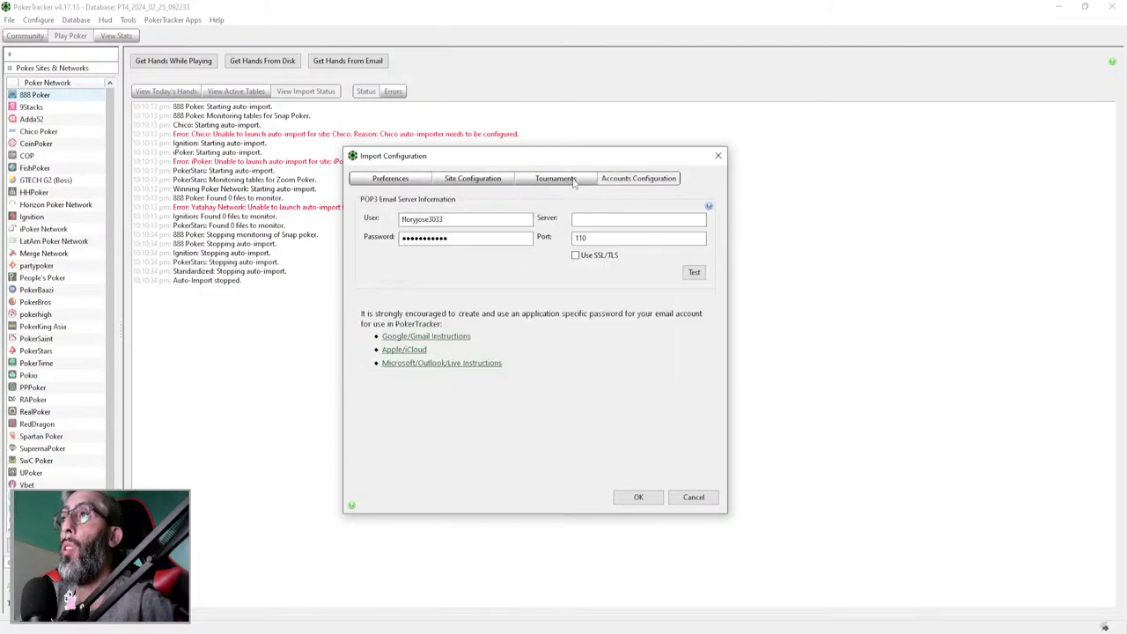
{"action": "left_click", "coordinate": [571, 180]}
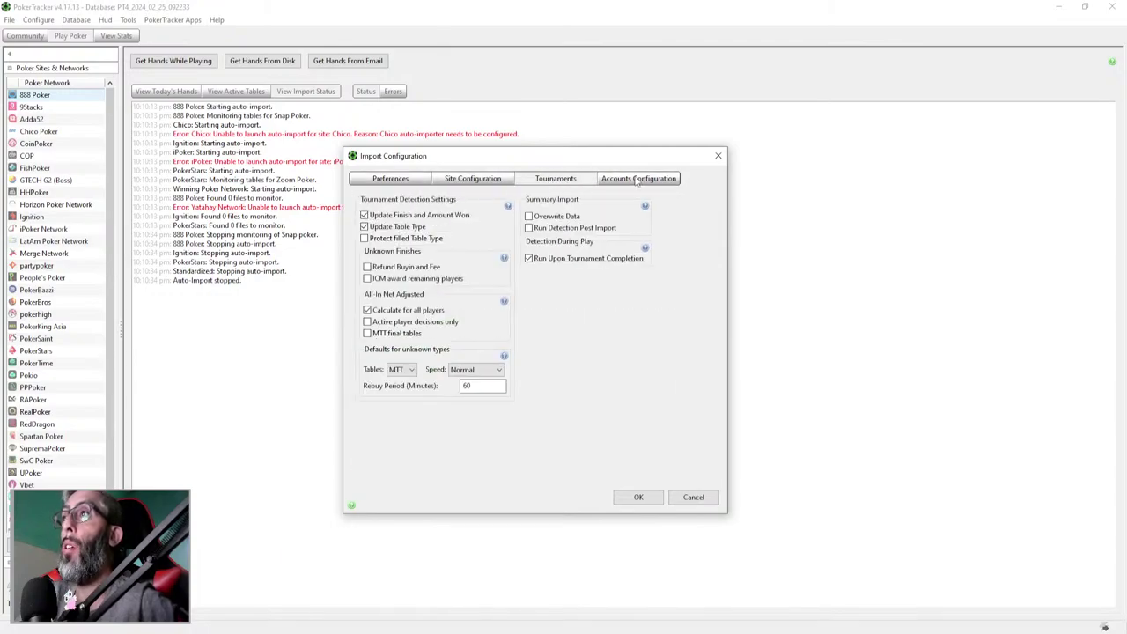
{"action": "left_click", "coordinate": [479, 179]}
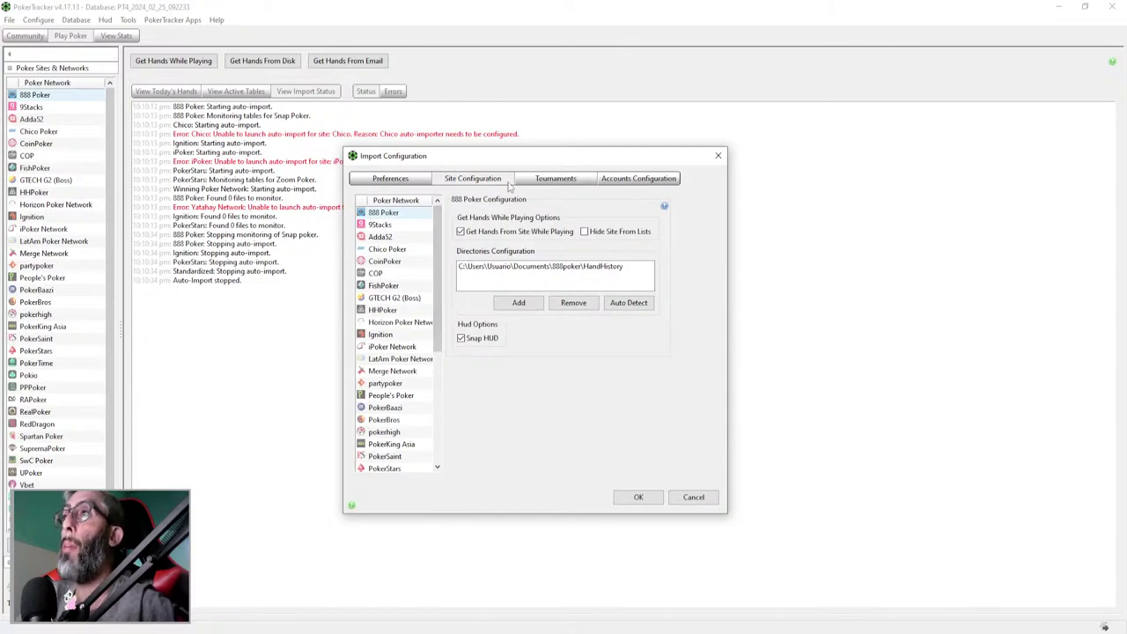
{"action": "left_click", "coordinate": [638, 498]}
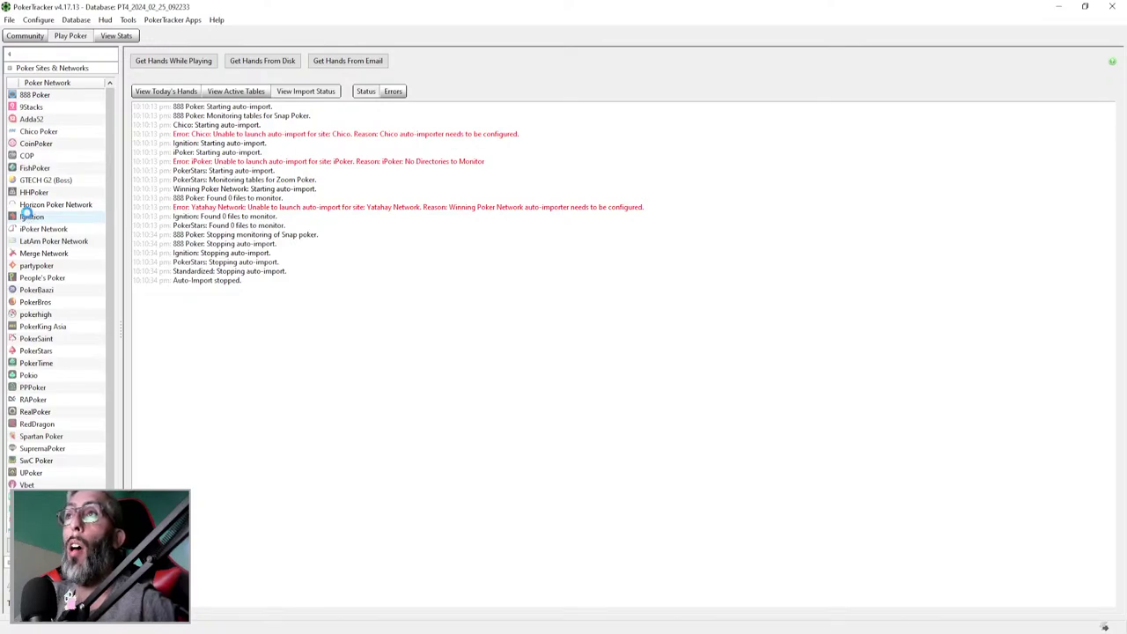
Open the Ignition site configuration and examine the full path of its hand history directory.
{"action": "double_click", "coordinate": [26, 216]}
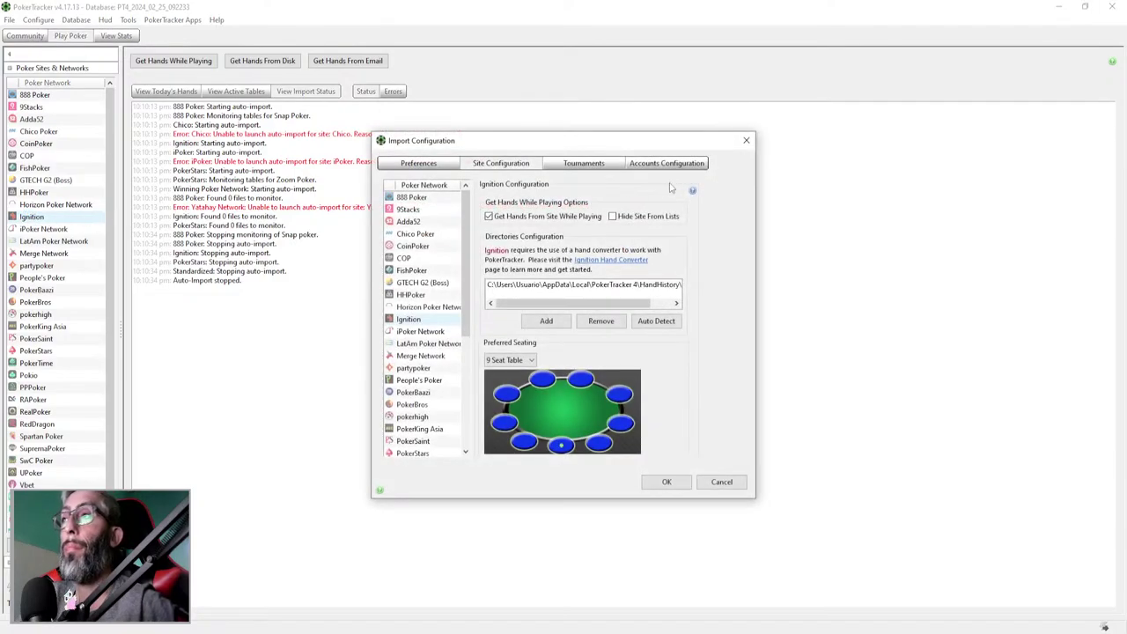
{"action": "left_click_drag", "start_coordinate": [561, 143], "coordinate": [495, 162]}
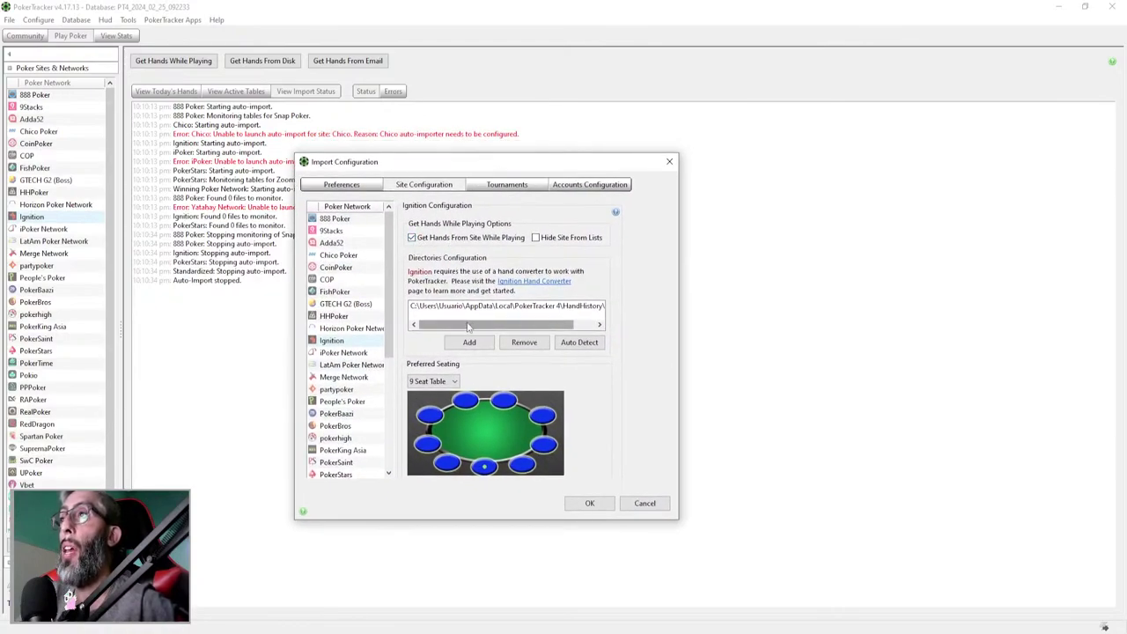
{"action": "left_click_drag", "start_coordinate": [467, 327], "coordinate": [523, 332]}
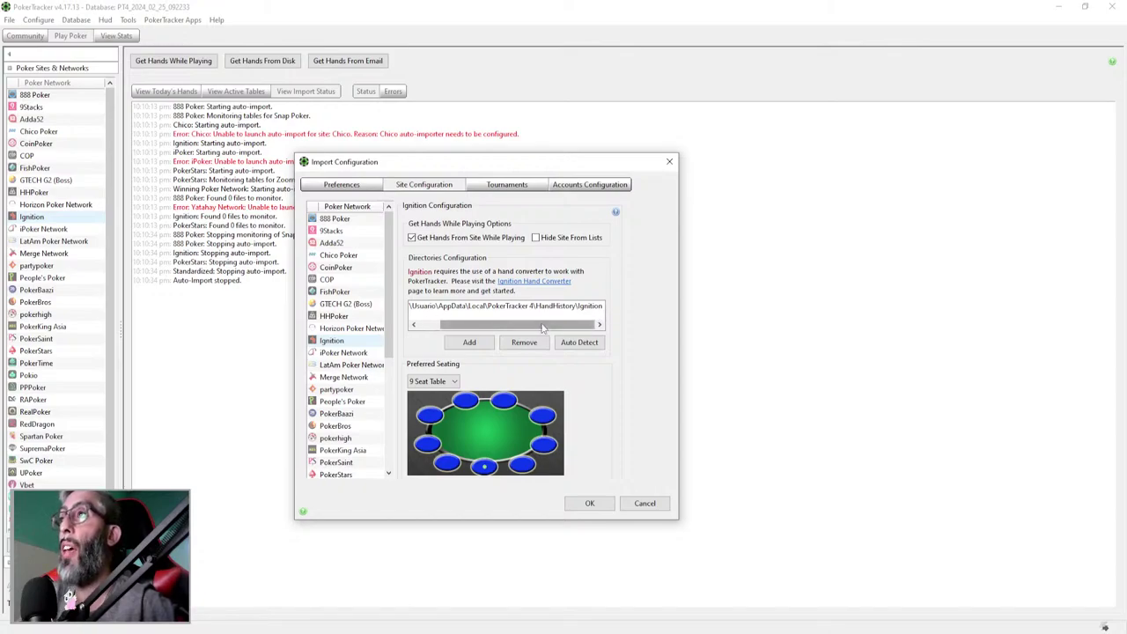
{"action": "left_click_drag", "start_coordinate": [541, 329], "coordinate": [504, 331]}
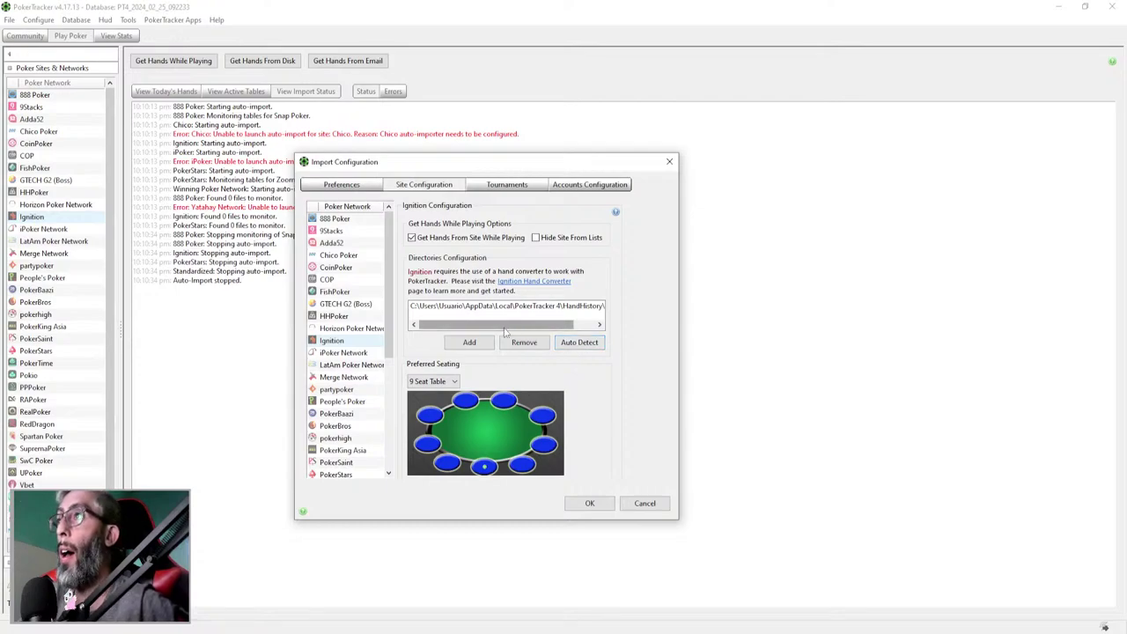
{"action": "mouse_move", "coordinate": [505, 331]}
{"action": "left_mouse_down"}
{"action": "mouse_move", "coordinate": [519, 328]}
{"action": "mouse_move", "coordinate": [505, 326]}
{"action": "left_mouse_up"}
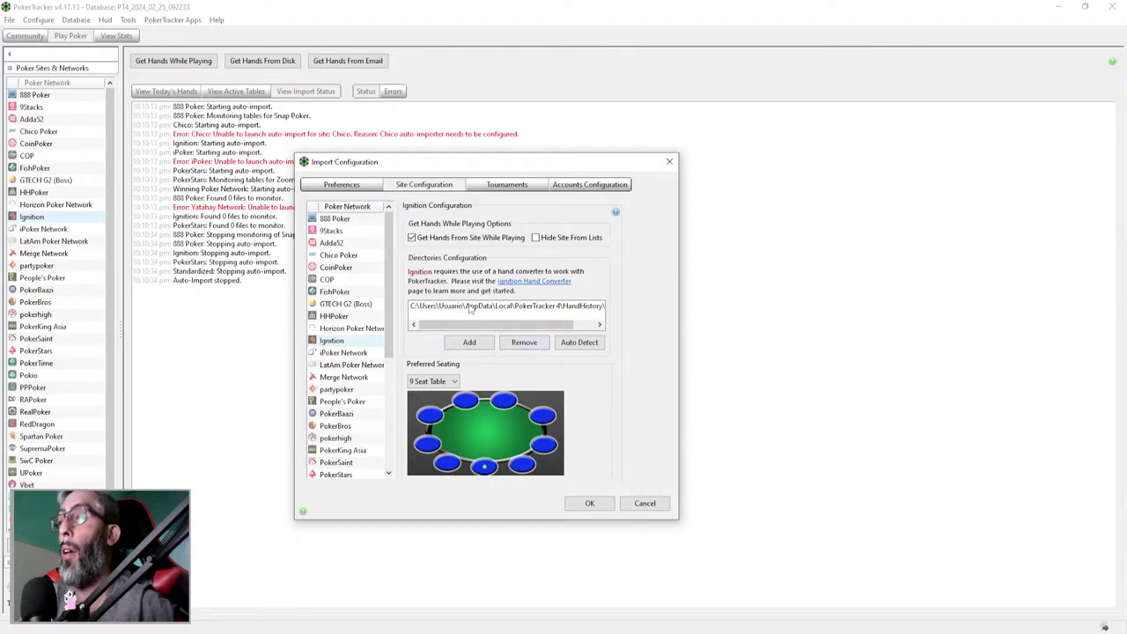
{"action": "left_click_drag", "start_coordinate": [516, 327], "coordinate": [485, 326]}
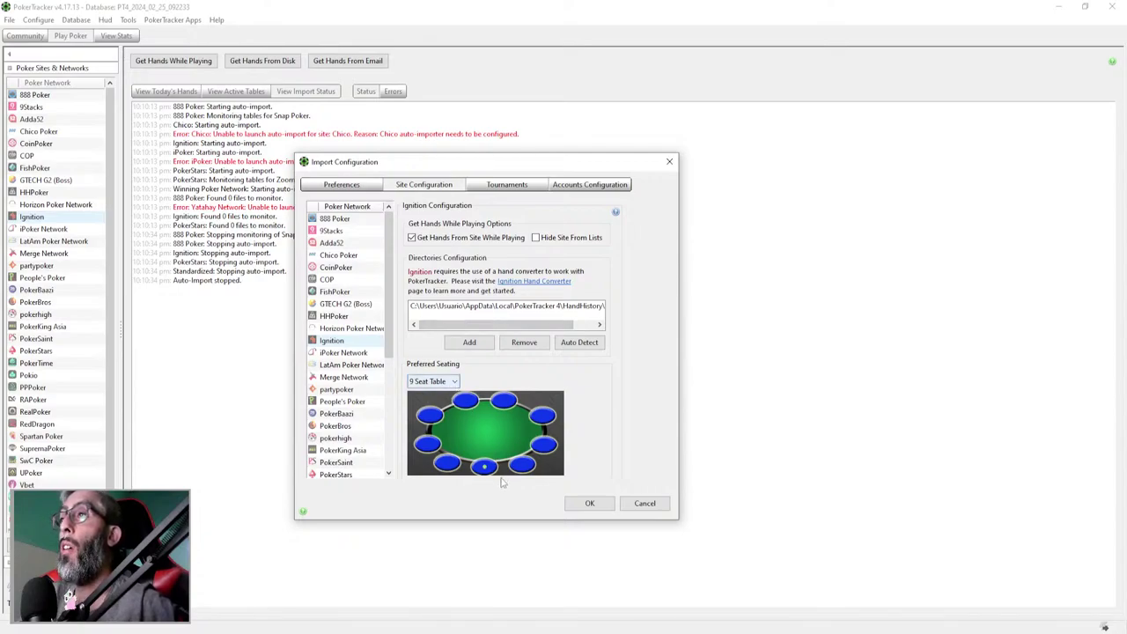
Switch Ignition's preferred seating through 6 Seat and 3 Seat to 2 Seat Table, and save the site configuration.
{"action": "left_click", "coordinate": [455, 381]}
{"action": "left_click", "coordinate": [440, 402]}
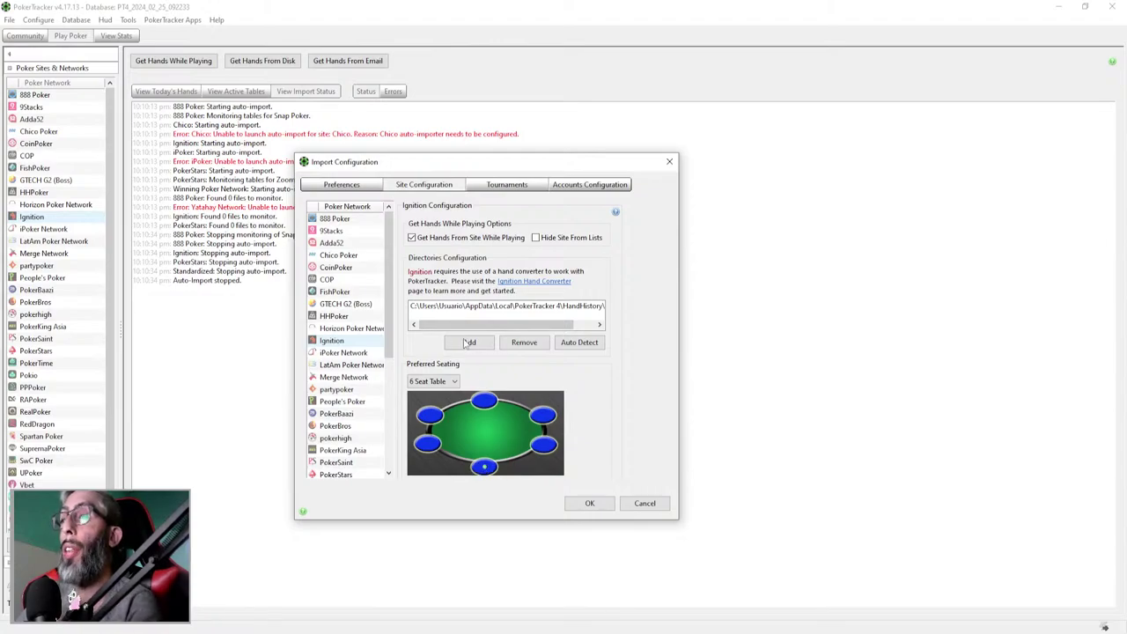
{"action": "left_click", "coordinate": [432, 380]}
{"action": "left_click", "coordinate": [442, 416]}
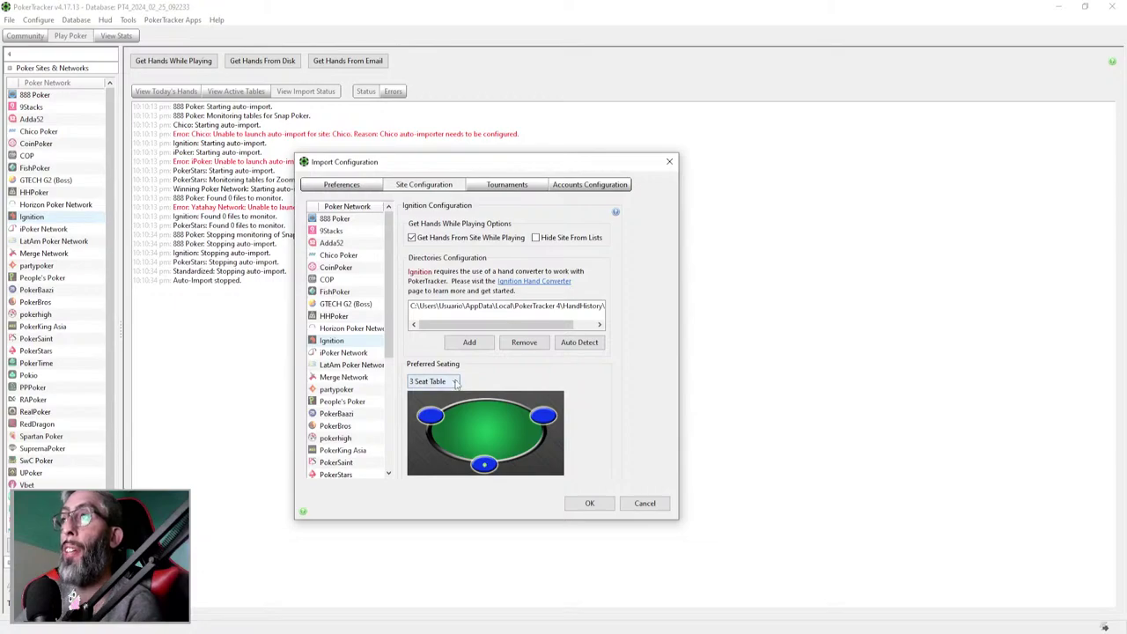
{"action": "left_click", "coordinate": [452, 381]}
{"action": "left_click", "coordinate": [432, 418]}
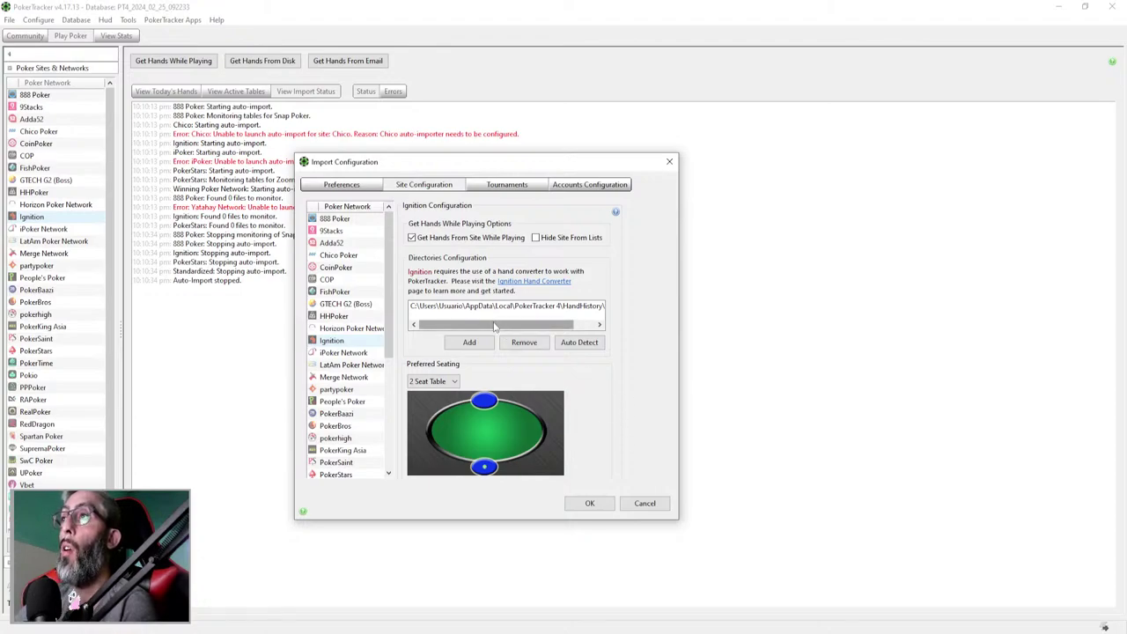
{"action": "left_click_drag", "start_coordinate": [510, 324], "coordinate": [530, 323]}
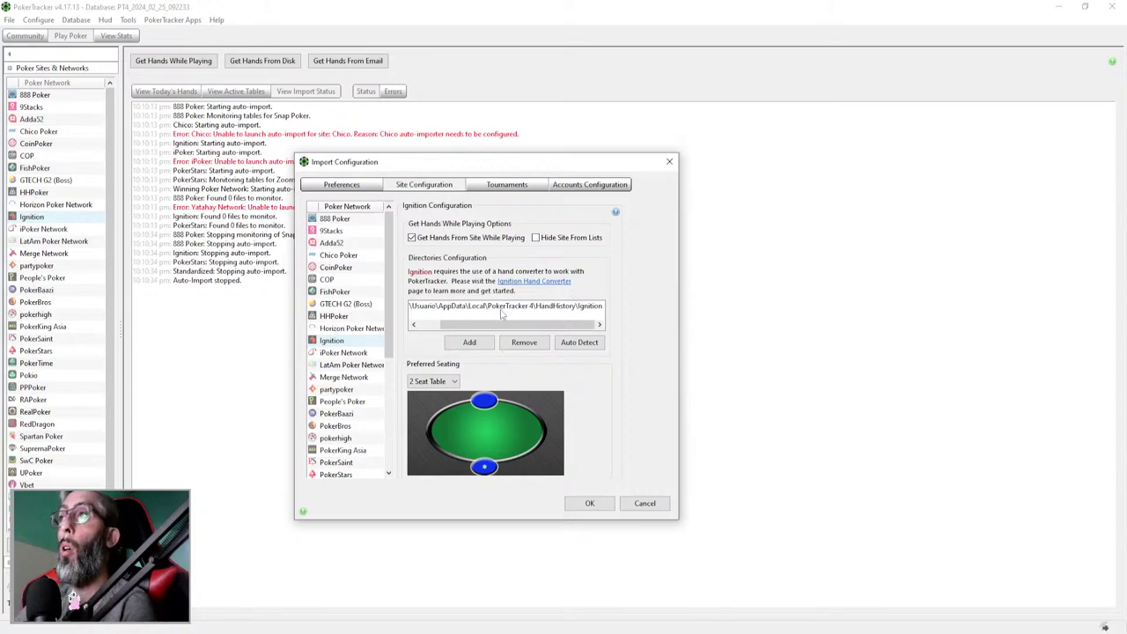
{"action": "mouse_move", "coordinate": [530, 326]}
{"action": "left_mouse_down"}
{"action": "mouse_move", "coordinate": [435, 325]}
{"action": "mouse_move", "coordinate": [580, 329]}
{"action": "mouse_move", "coordinate": [530, 330]}
{"action": "left_mouse_up"}
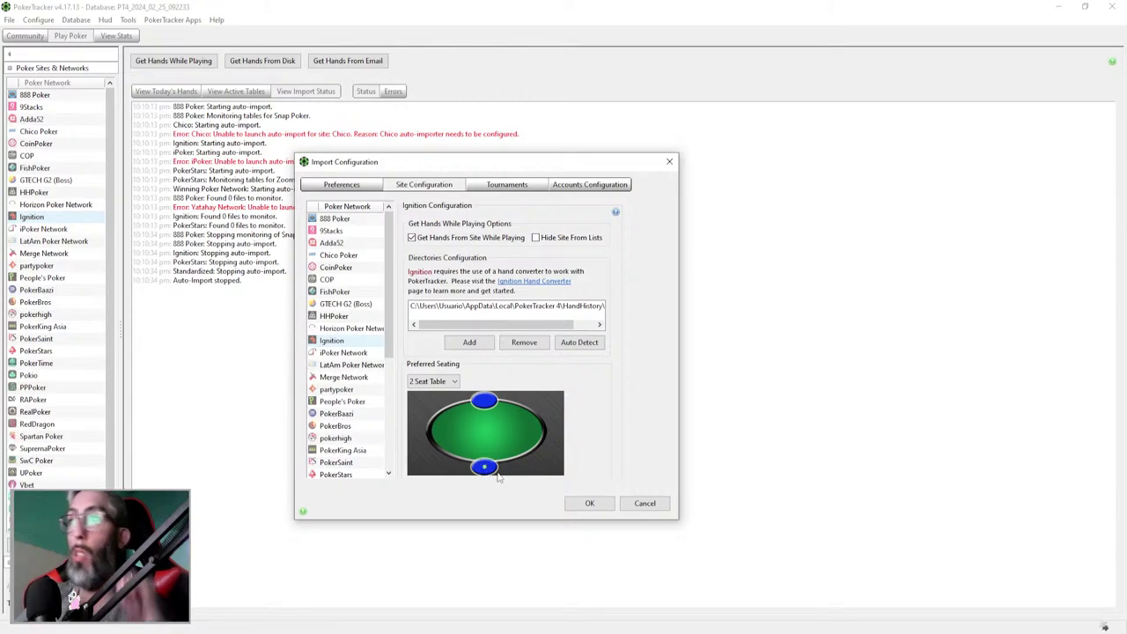
{"action": "left_click", "coordinate": [587, 509]}
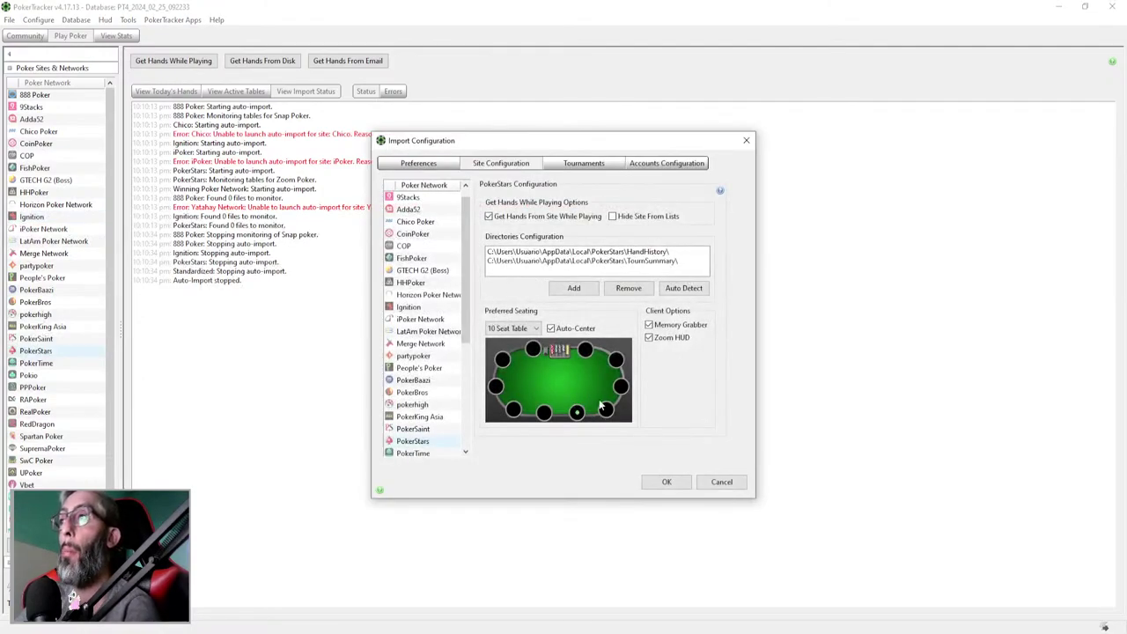
Set the preferred seating for PokerStars to 6 Seat Table and save the import configuration.
{"action": "left_click", "coordinate": [533, 329]}
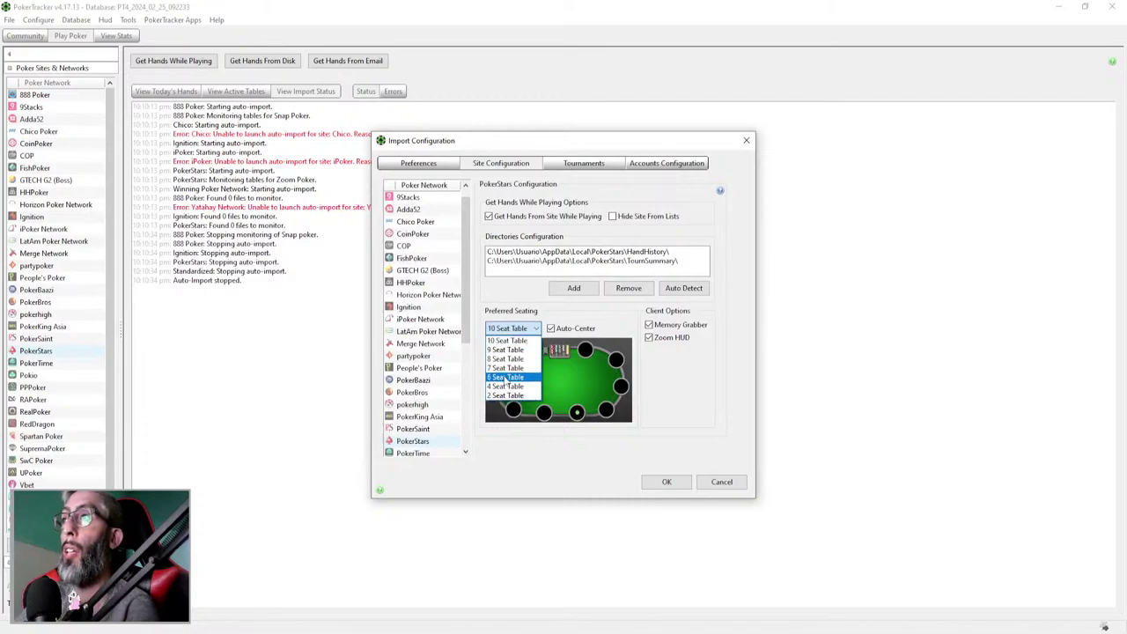
{"action": "left_click", "coordinate": [506, 377]}
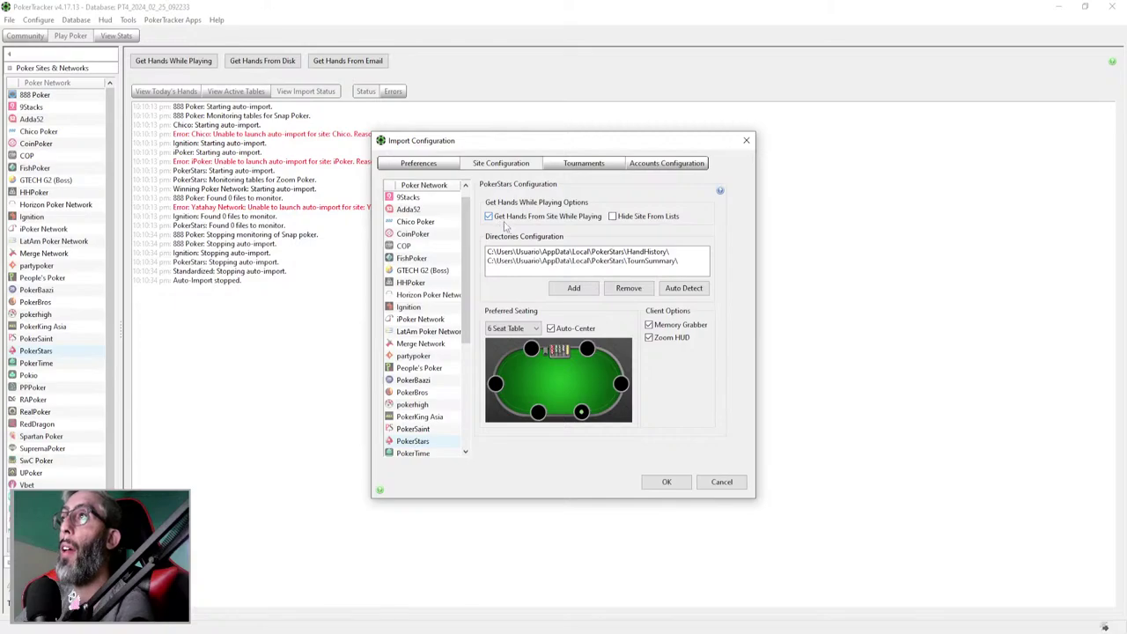
{"action": "left_click", "coordinate": [664, 483]}
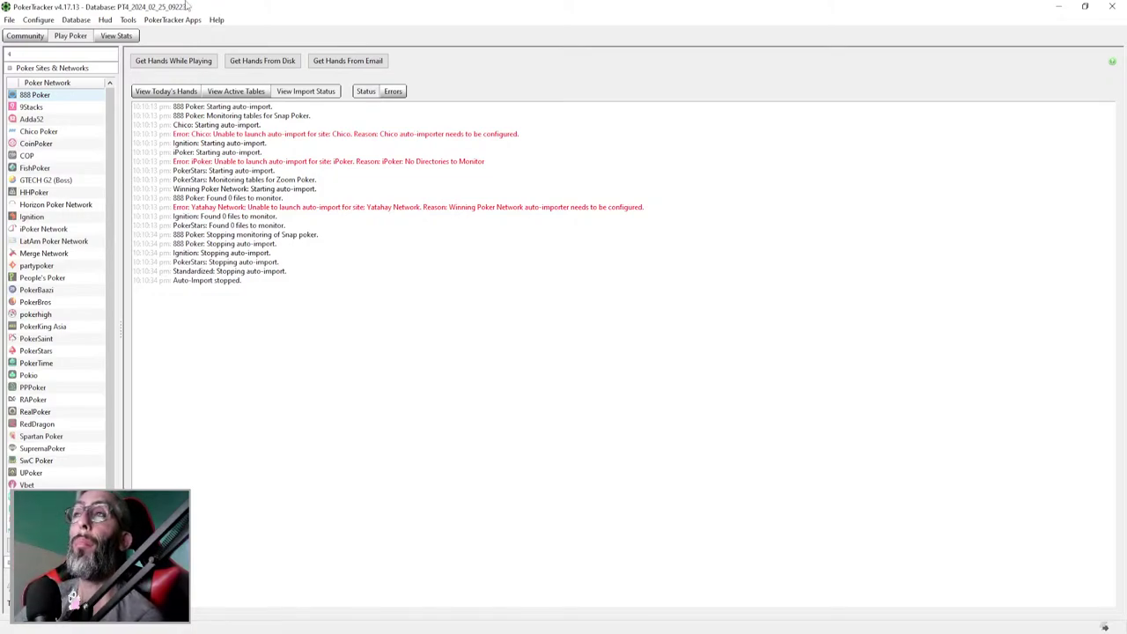
Open the cash game statistics and load the results overview for the Hero players, ending with the Ignition one.
{"action": "left_click", "coordinate": [116, 36]}
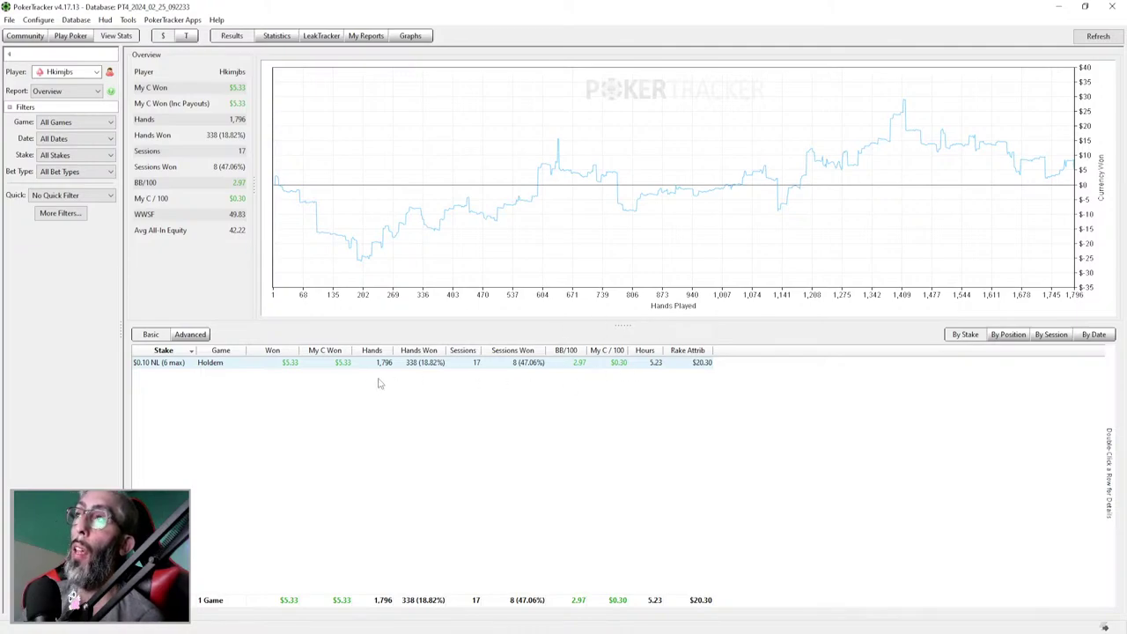
{"action": "mouse_move", "coordinate": [379, 383]}
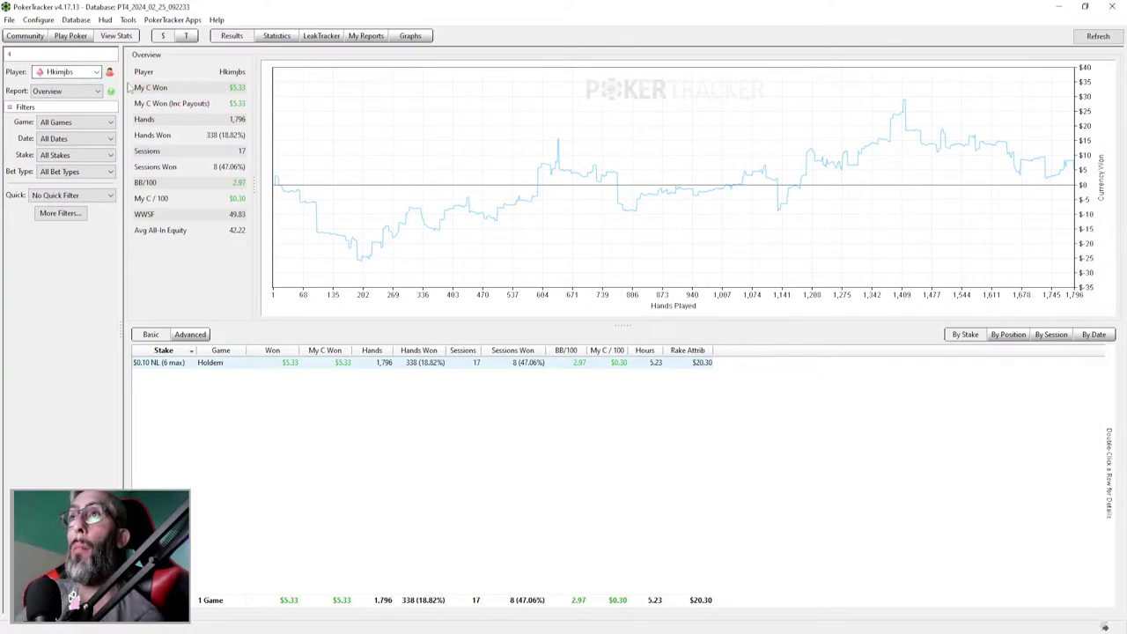
{"action": "left_click", "coordinate": [97, 72]}
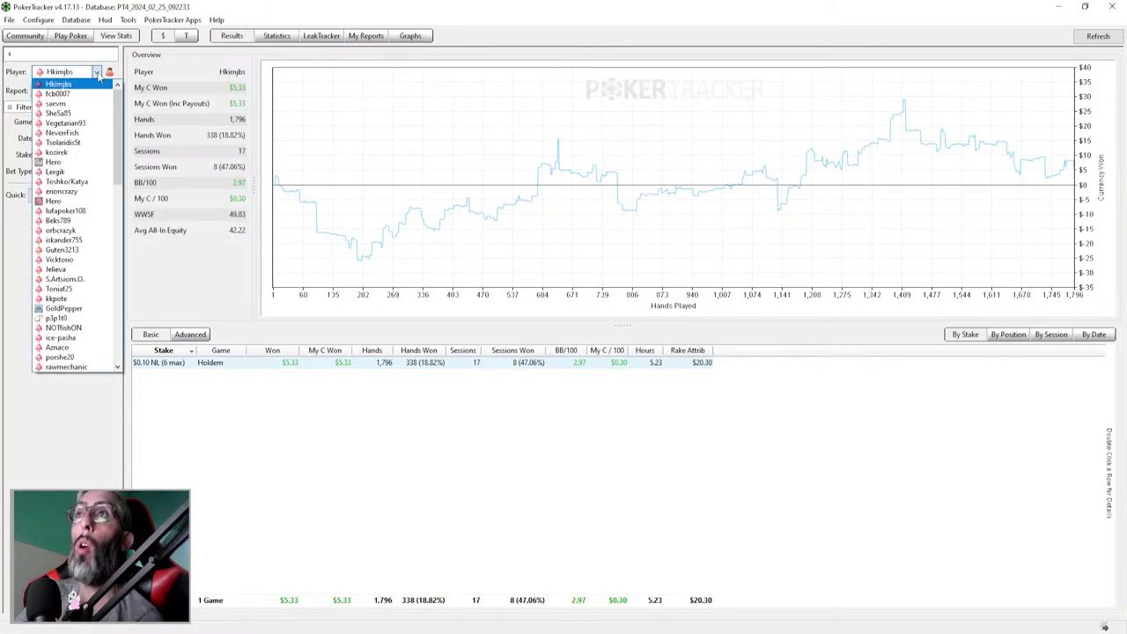
{"action": "left_click", "coordinate": [63, 163]}
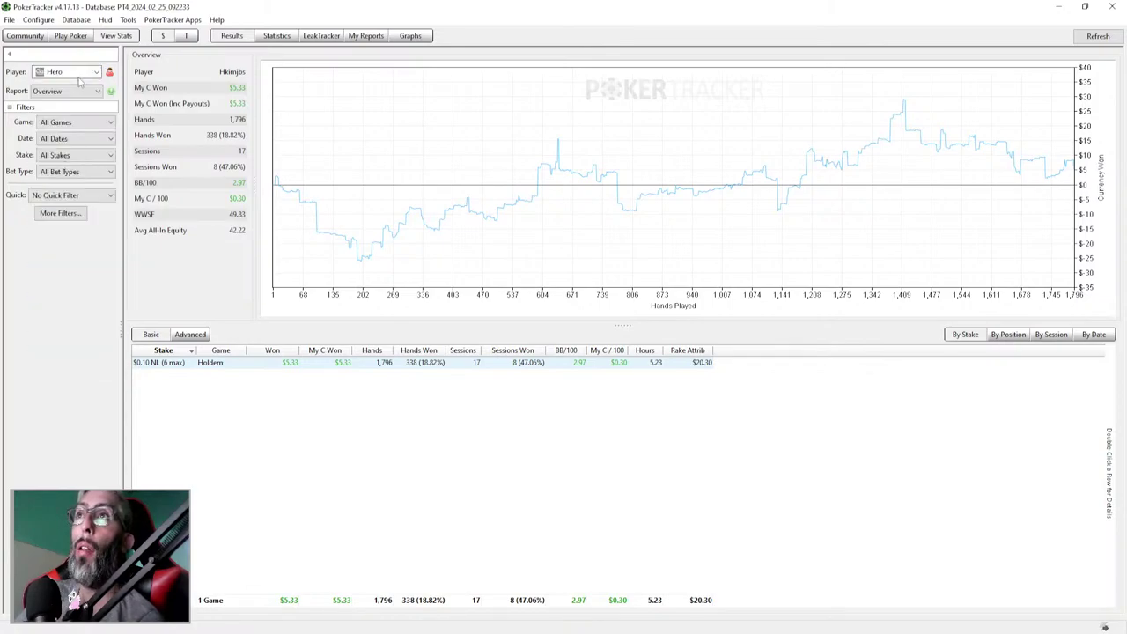
{"action": "left_click", "coordinate": [1094, 37]}
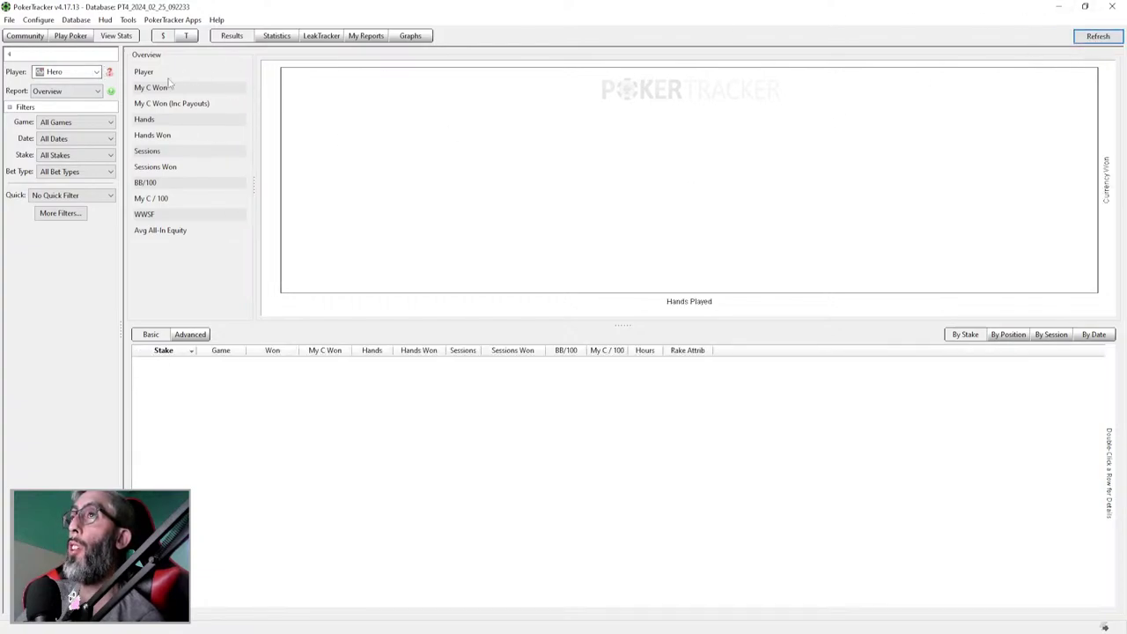
{"action": "left_click", "coordinate": [97, 72]}
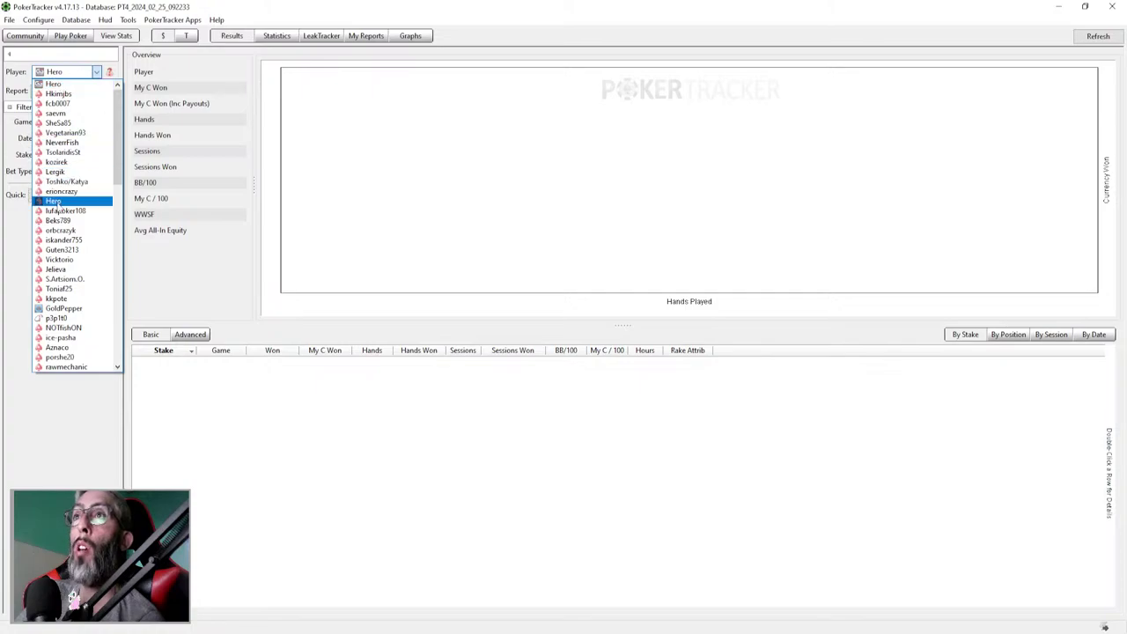
{"action": "left_click", "coordinate": [53, 83]}
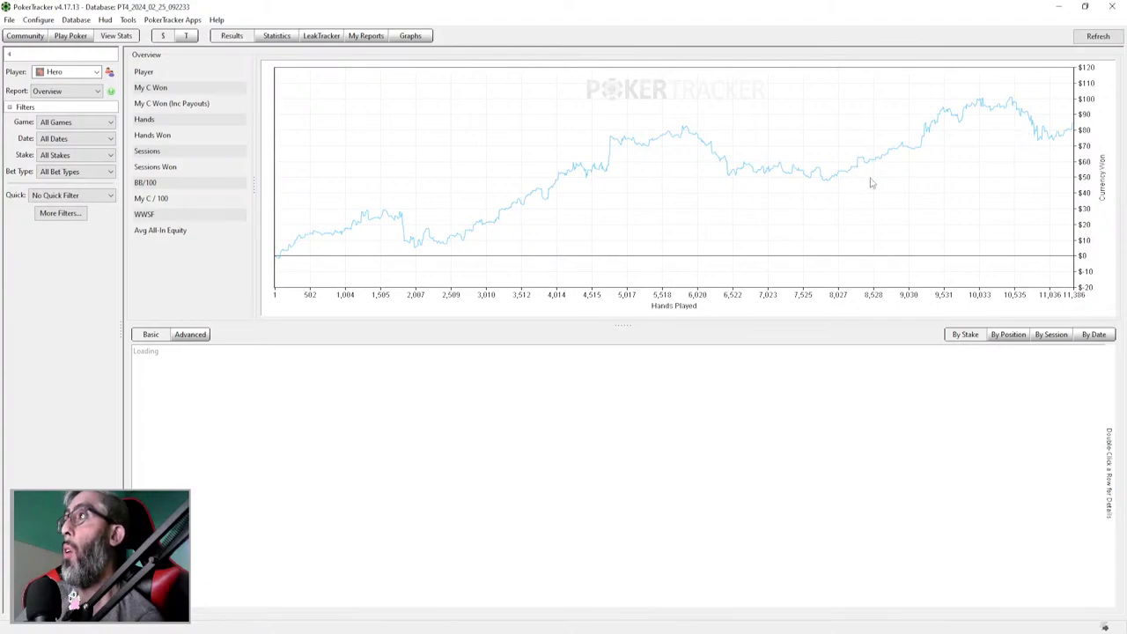
Refresh the results overview, examine the aliases assigned to Hero (Ignition), and refresh the overview again.
{"action": "left_click", "coordinate": [1098, 36]}
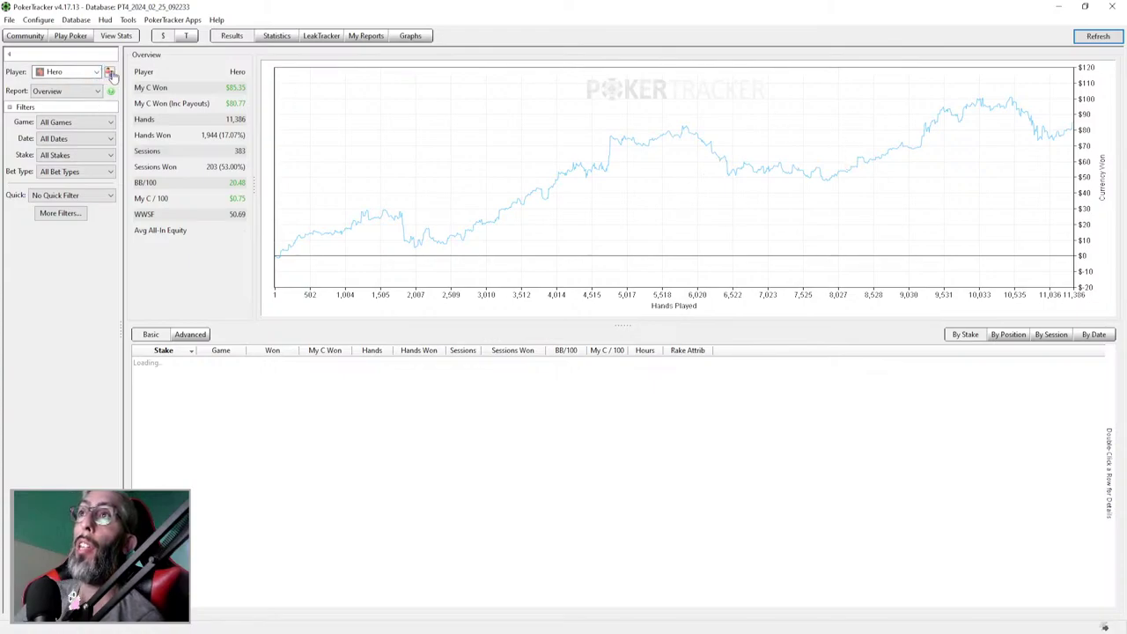
{"action": "mouse_move", "coordinate": [111, 76]}
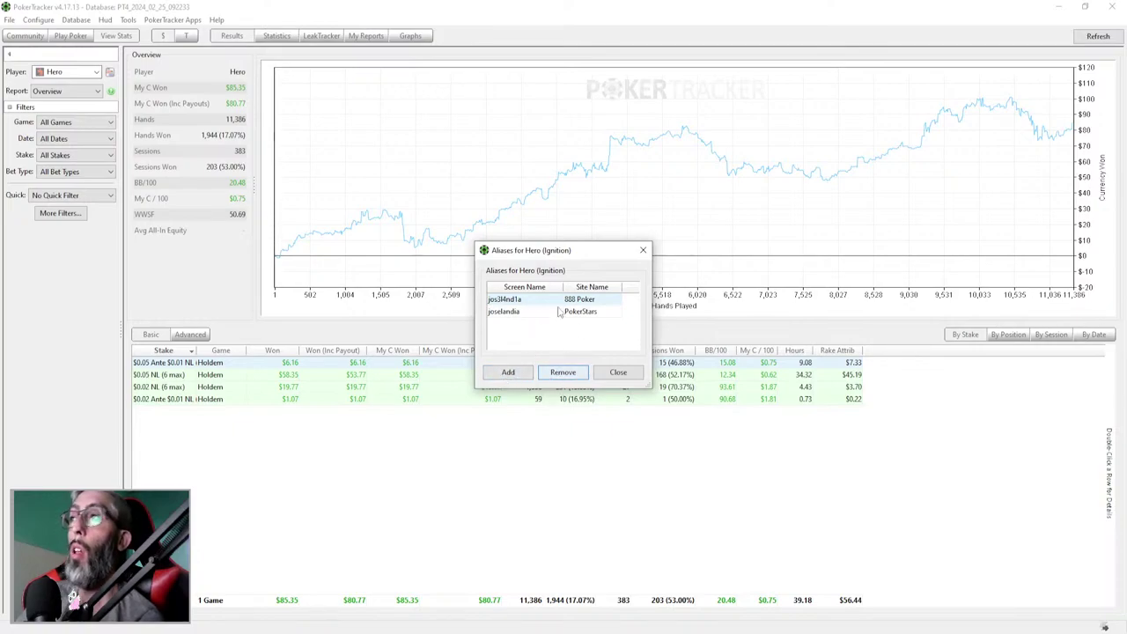
{"action": "left_click", "coordinate": [626, 373]}
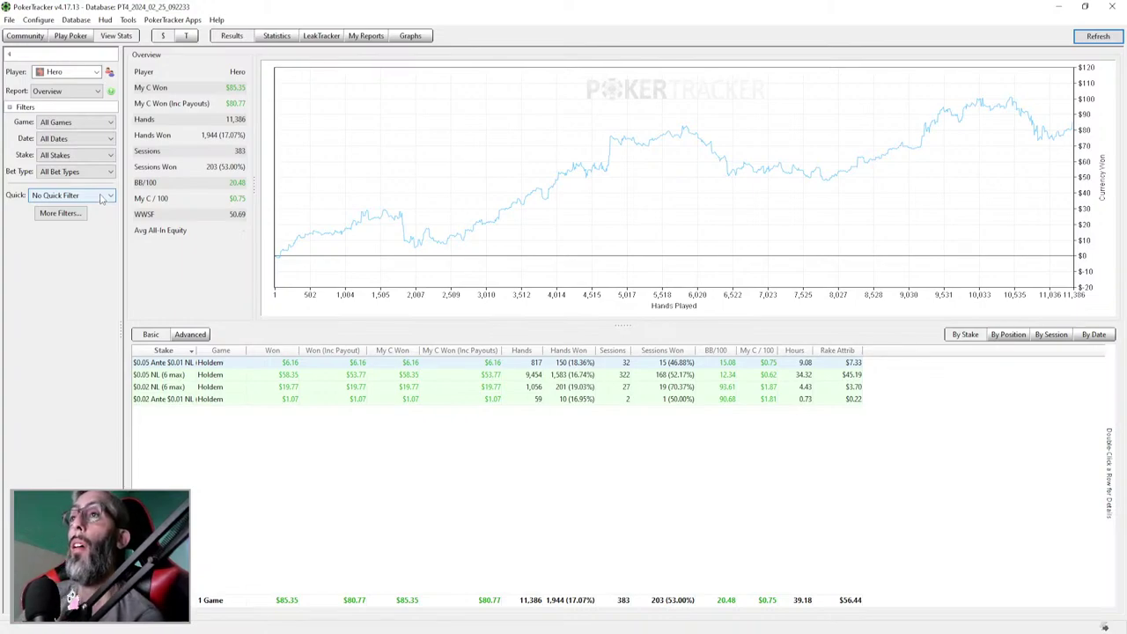
{"action": "left_click", "coordinate": [1078, 40]}
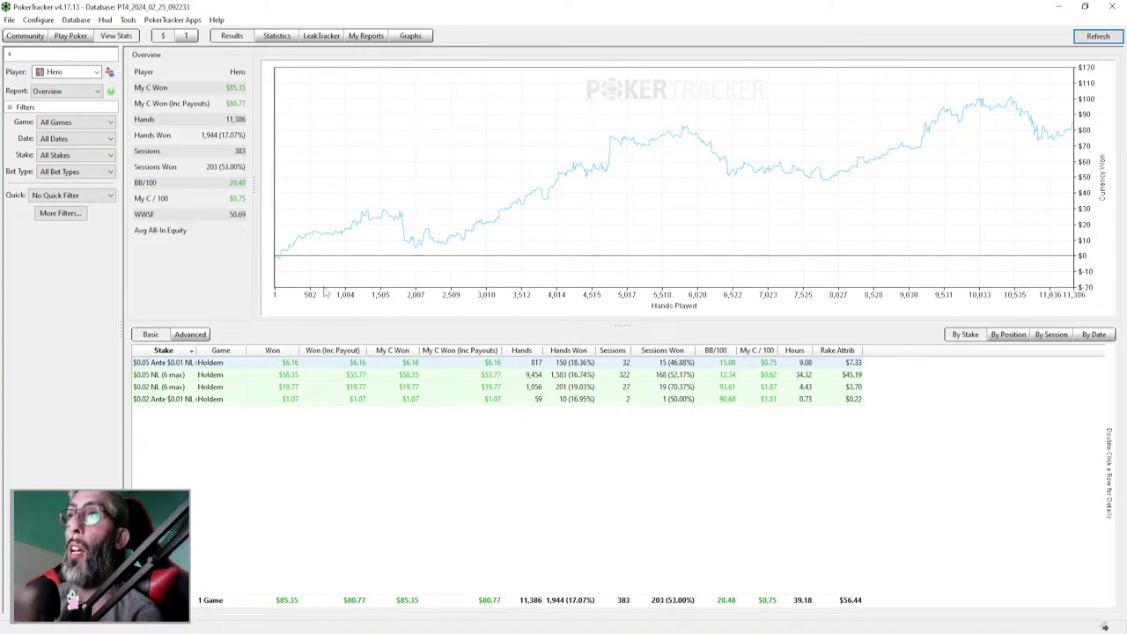
Load the results overview for the first player listed below the two Hero entries.
{"action": "left_click", "coordinate": [97, 72]}
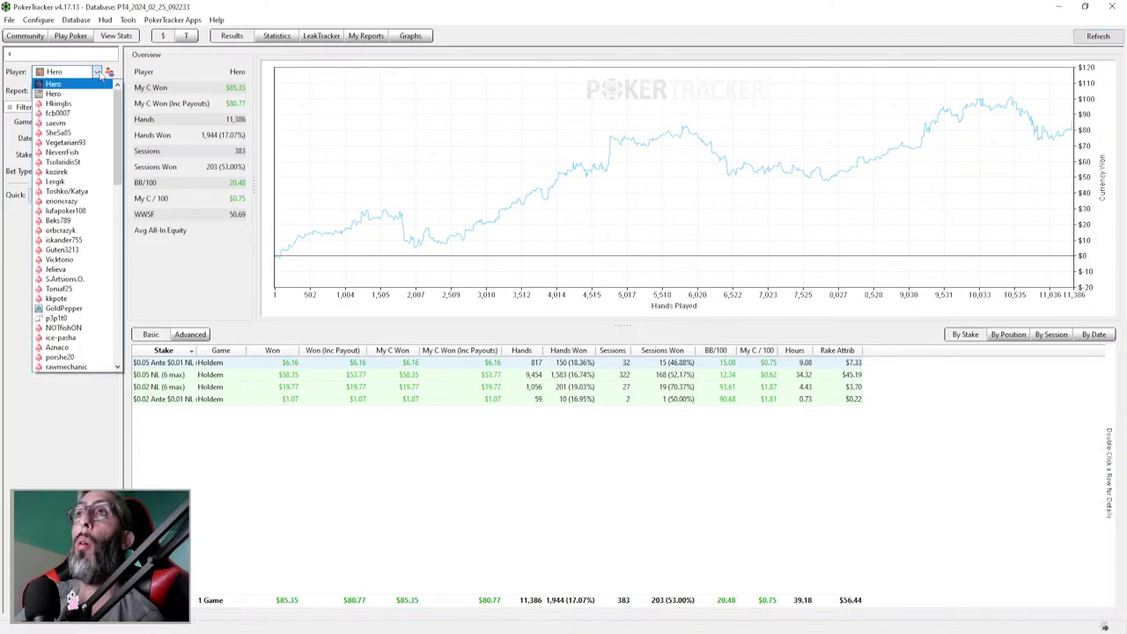
{"action": "left_click", "coordinate": [74, 104]}
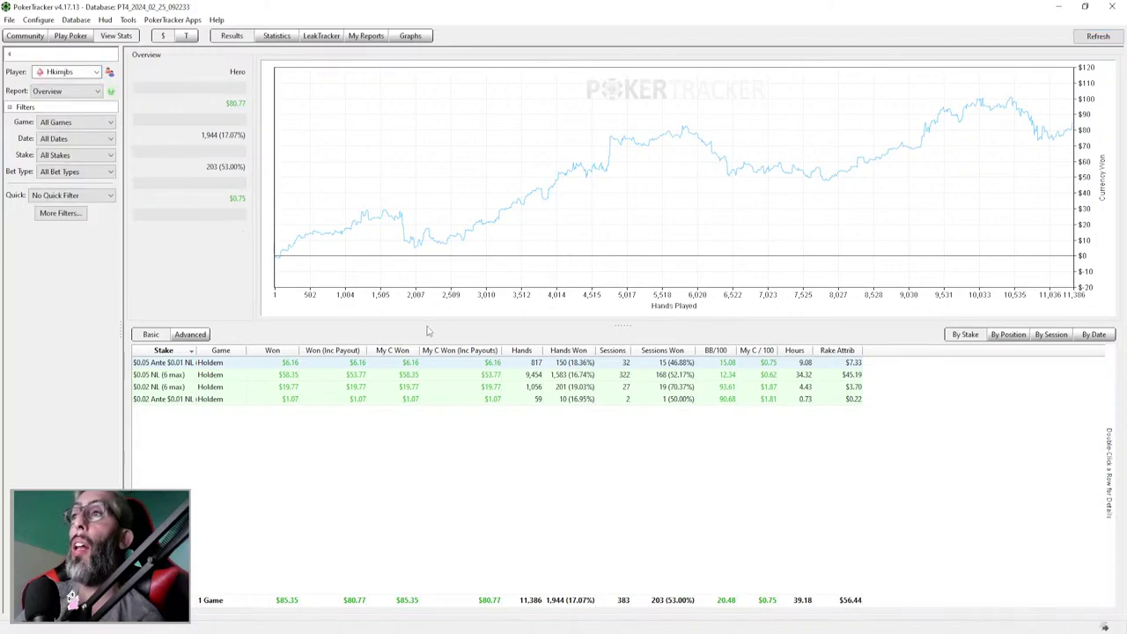
{"action": "left_click", "coordinate": [1097, 36]}
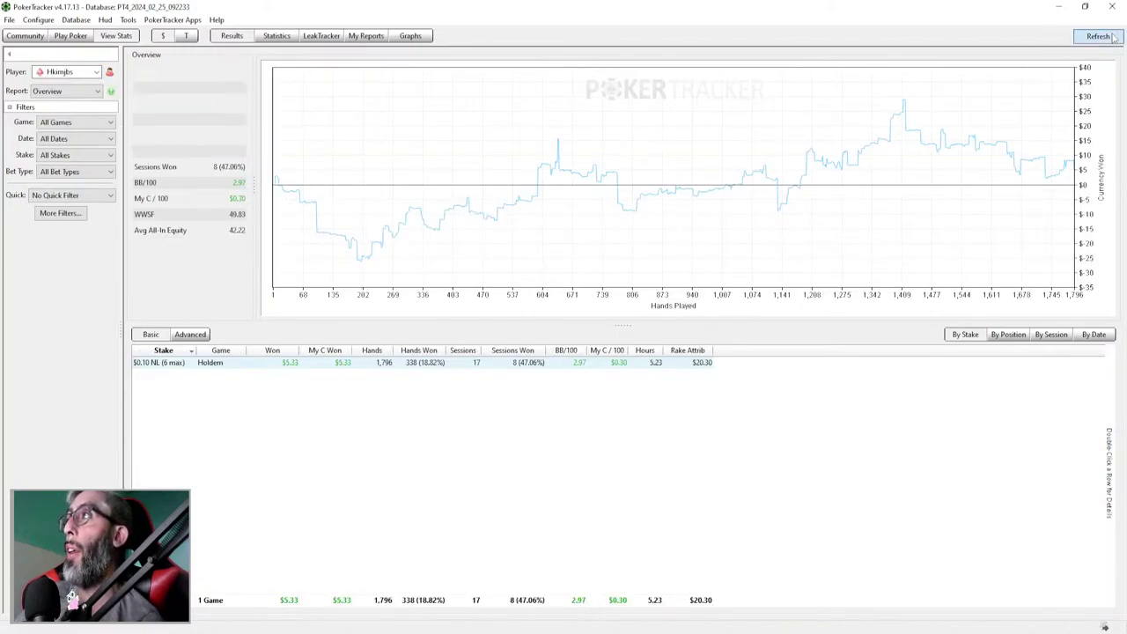
Filter the results to Holdem games with the Since Date option and examine its calendar.
{"action": "left_click", "coordinate": [111, 123]}
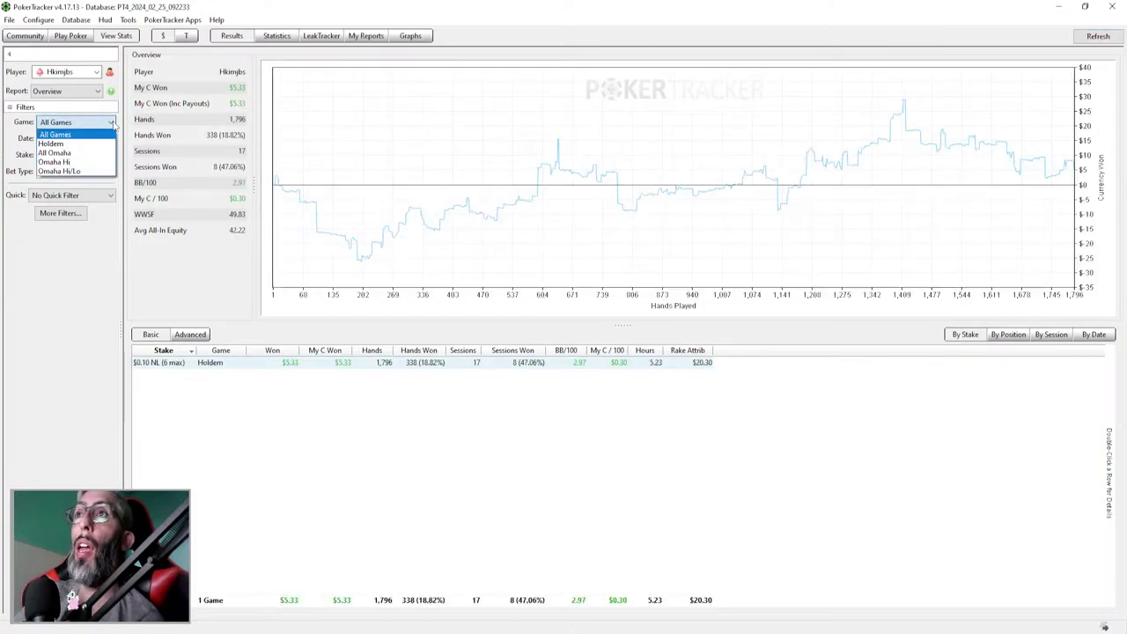
{"action": "left_click", "coordinate": [60, 143]}
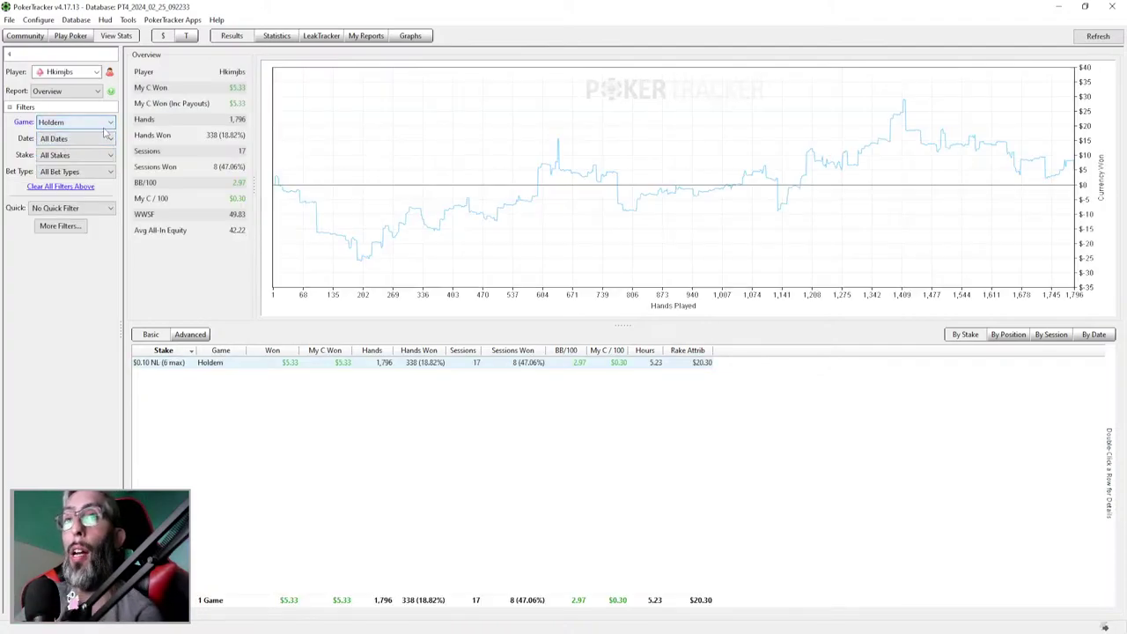
{"action": "left_click", "coordinate": [110, 139]}
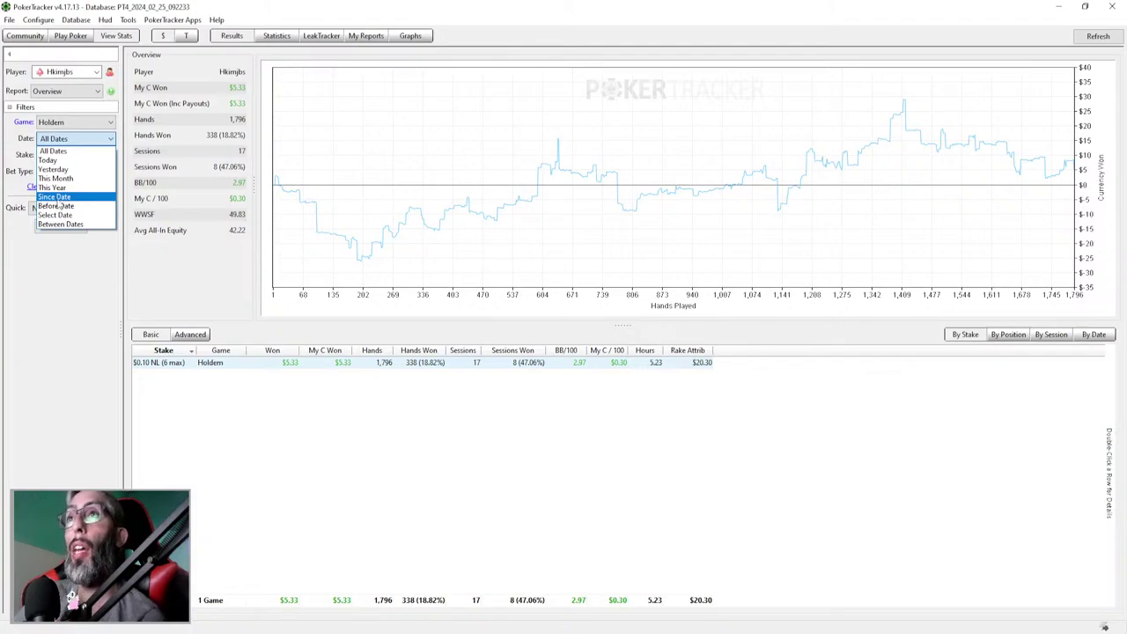
{"action": "left_click", "coordinate": [57, 198]}
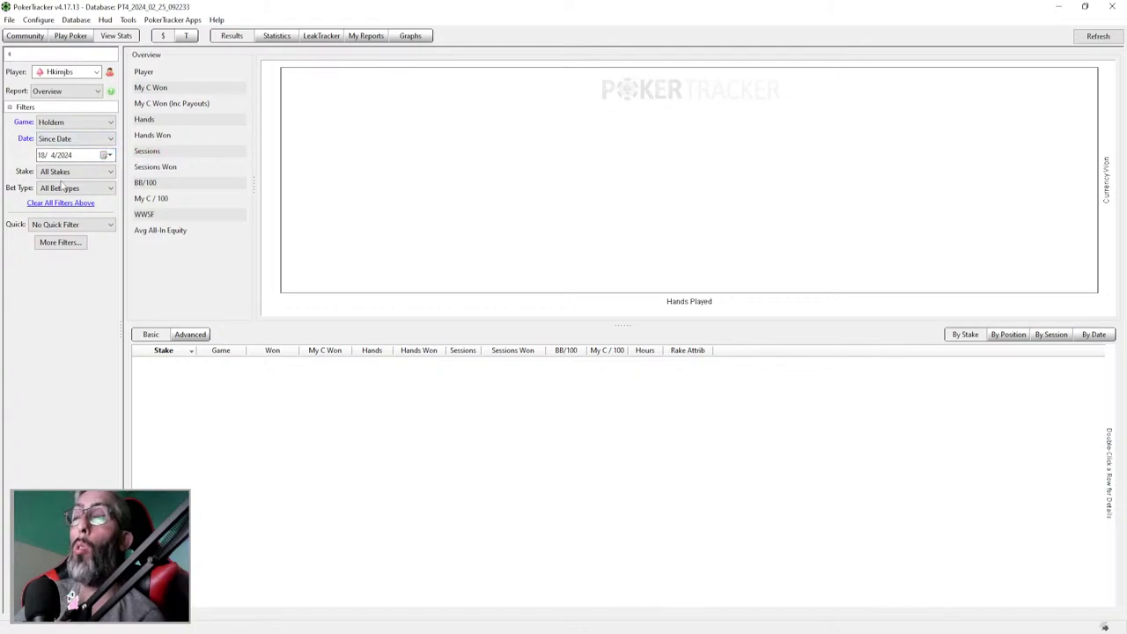
{"action": "left_click", "coordinate": [107, 156]}
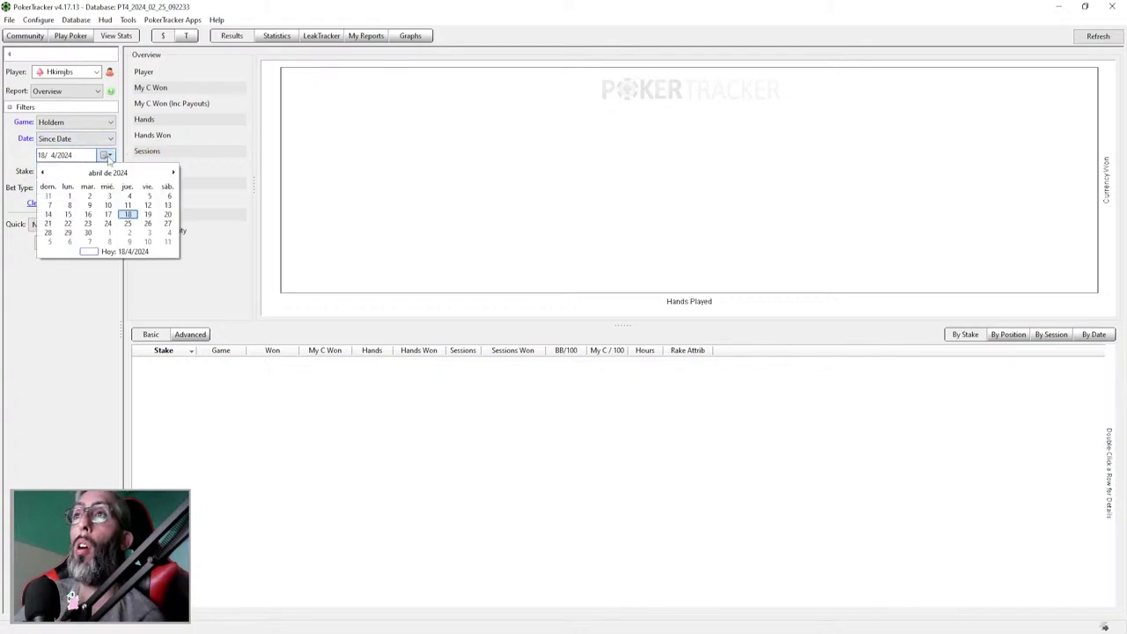
{"action": "left_click", "coordinate": [107, 156]}
Switch the date filter to Select Date, examine its calendar, and change the filter to Between Dates.
{"action": "left_click", "coordinate": [109, 138]}
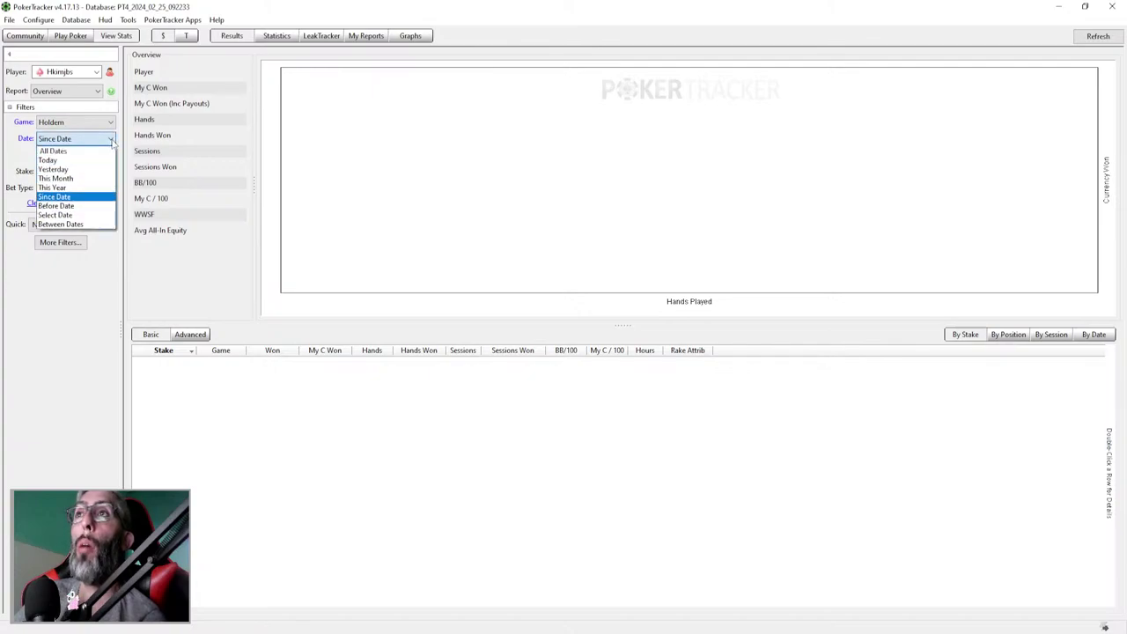
{"action": "left_click", "coordinate": [70, 215]}
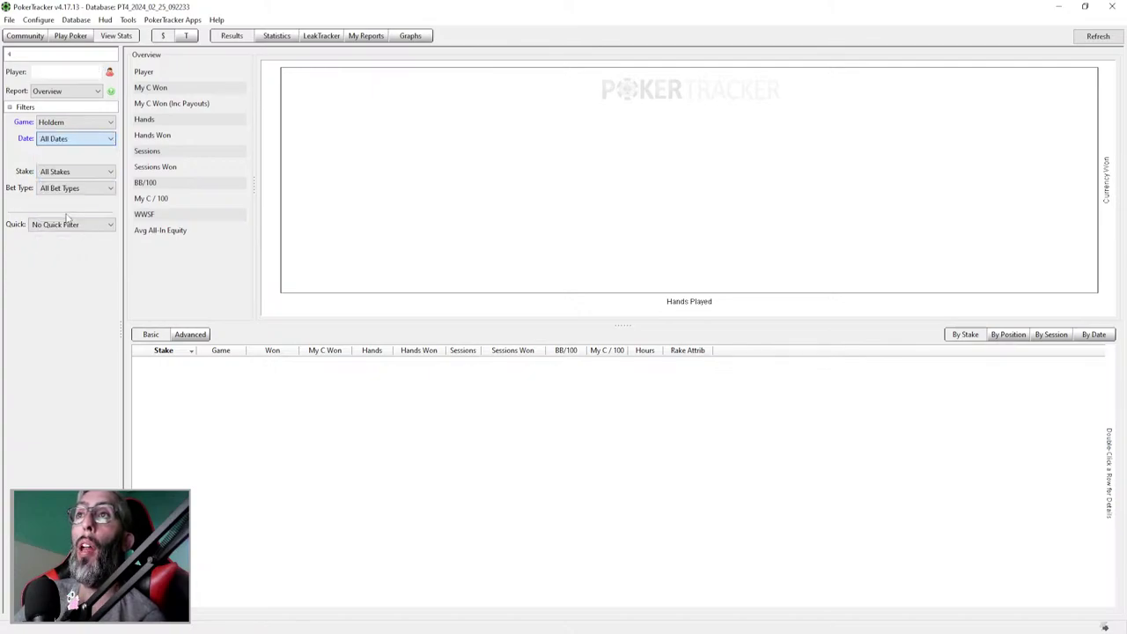
{"action": "left_click", "coordinate": [107, 156]}
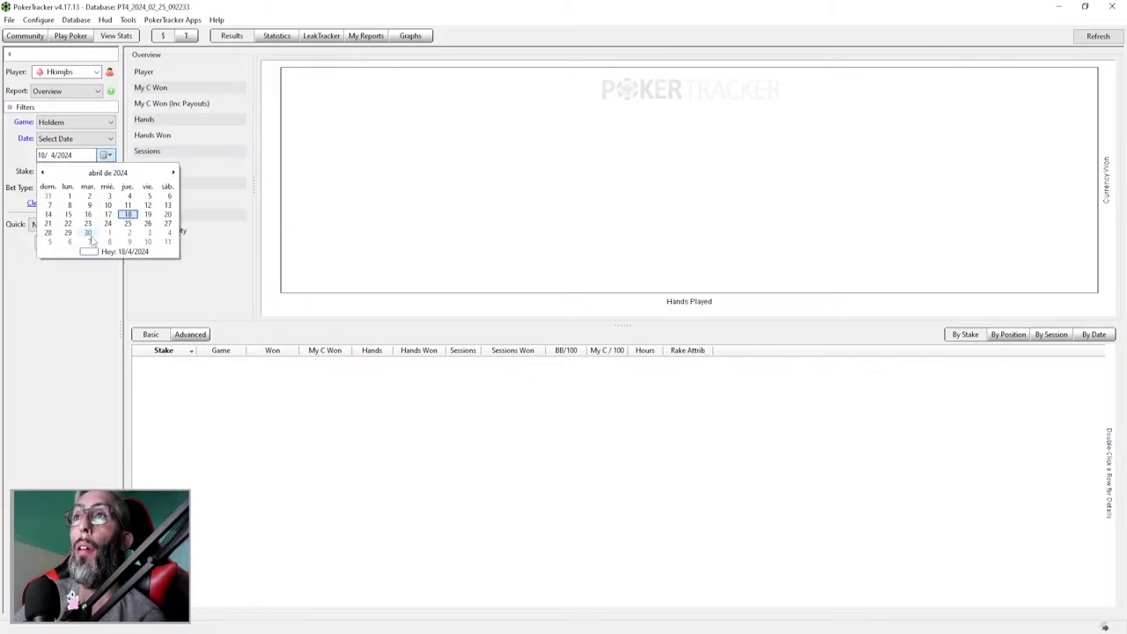
{"action": "left_click", "coordinate": [97, 212]}
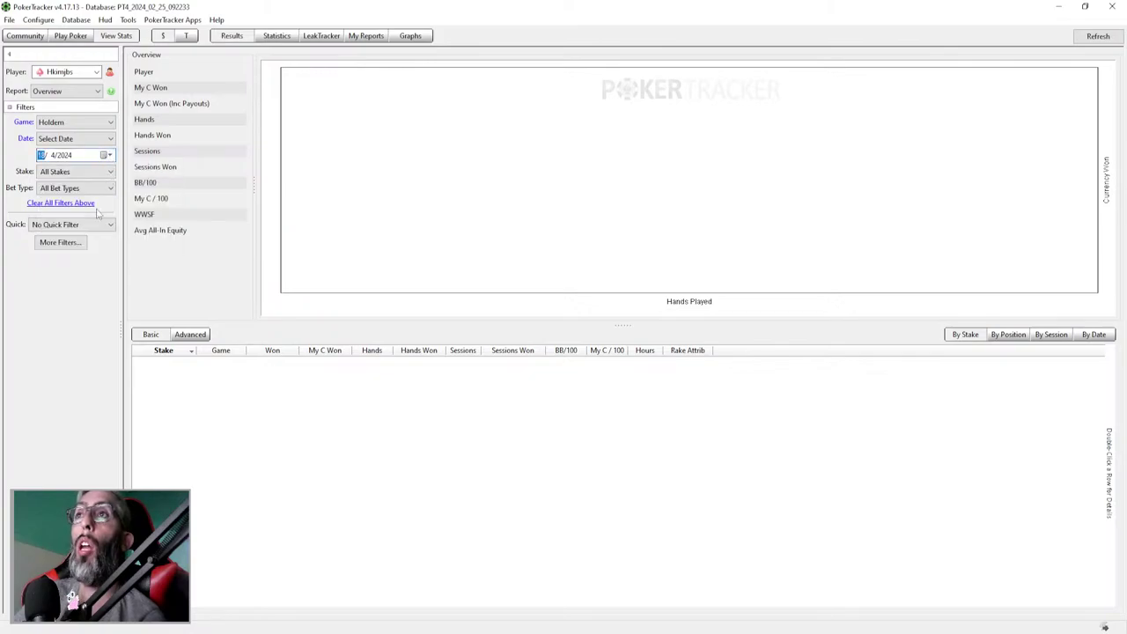
{"action": "left_click", "coordinate": [109, 139]}
{"action": "left_click", "coordinate": [75, 225]}
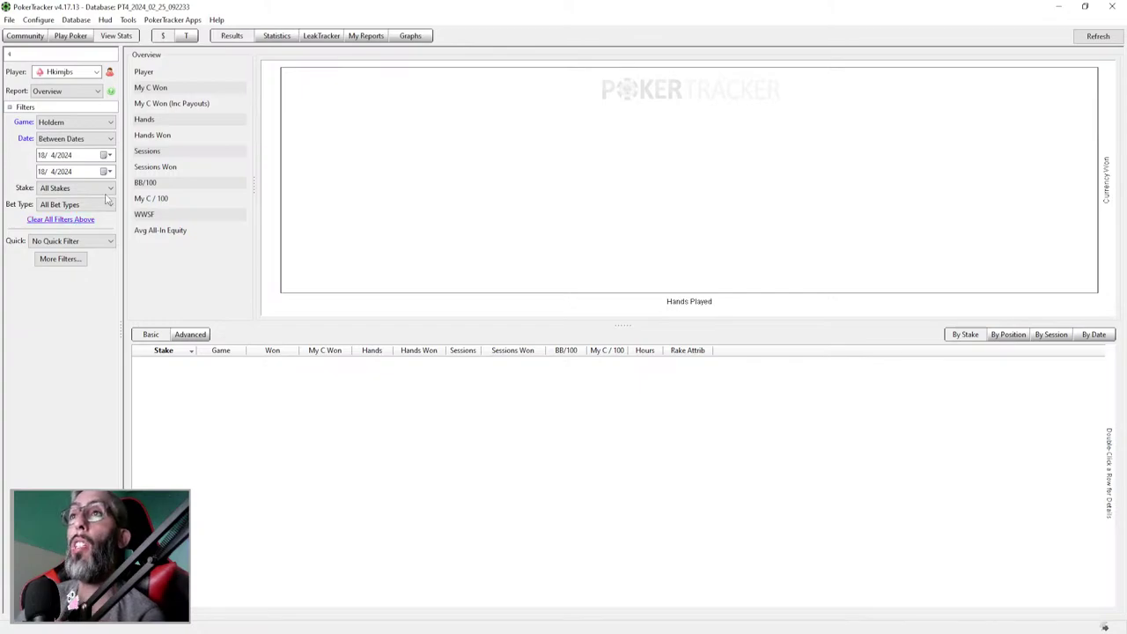
Limit the results to This Month, and restore the date filter to All Dates.
{"action": "left_click", "coordinate": [110, 139]}
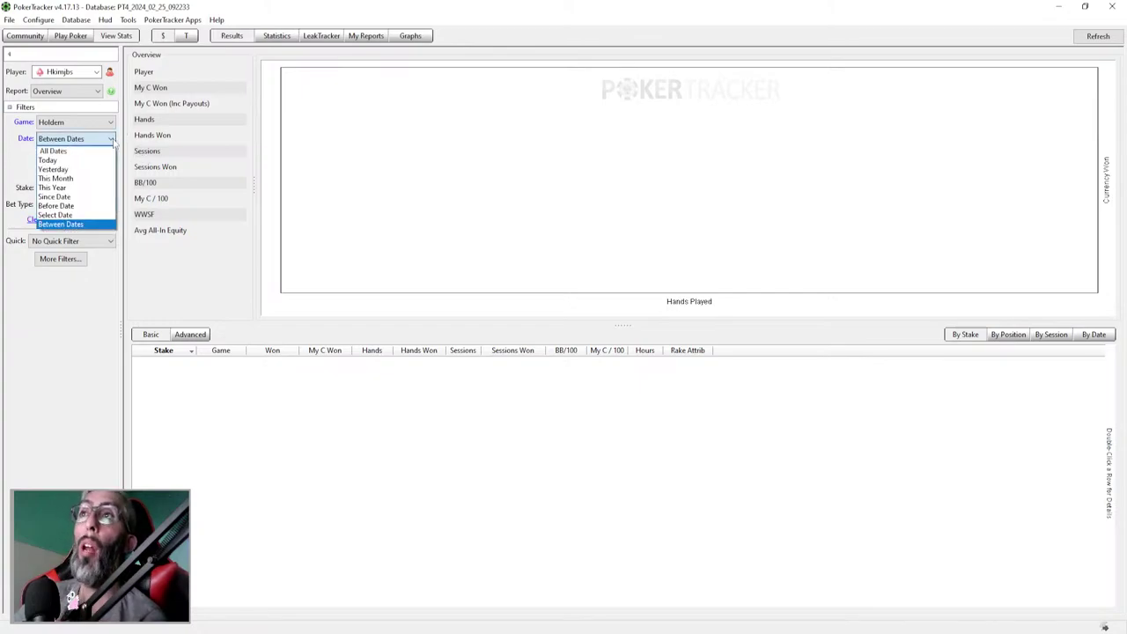
{"action": "left_click", "coordinate": [66, 182]}
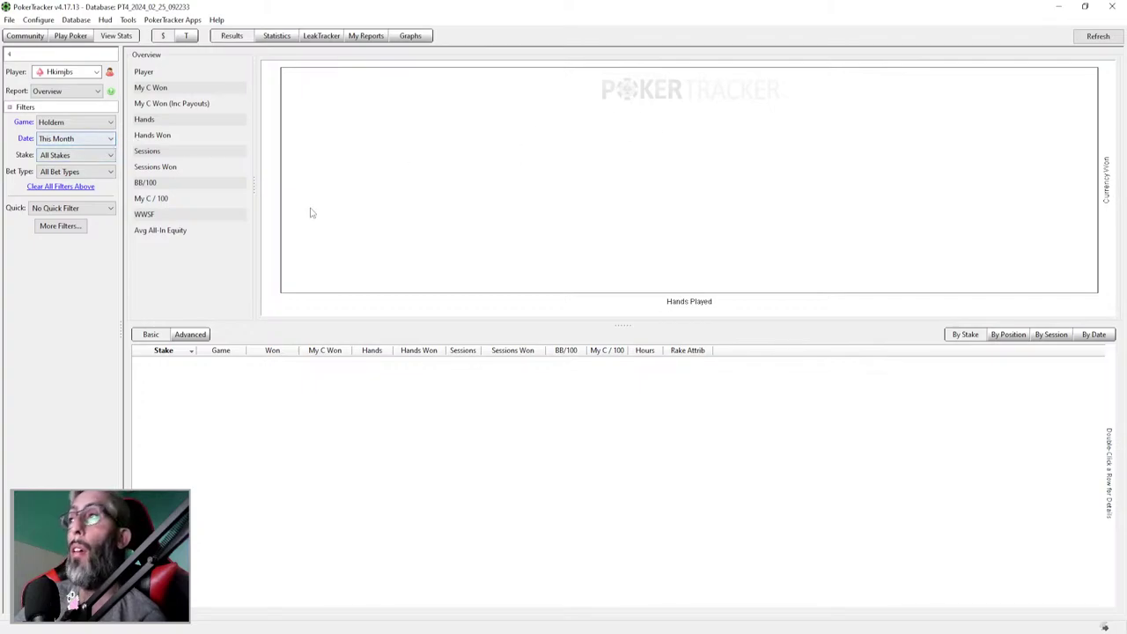
{"action": "left_click", "coordinate": [111, 140]}
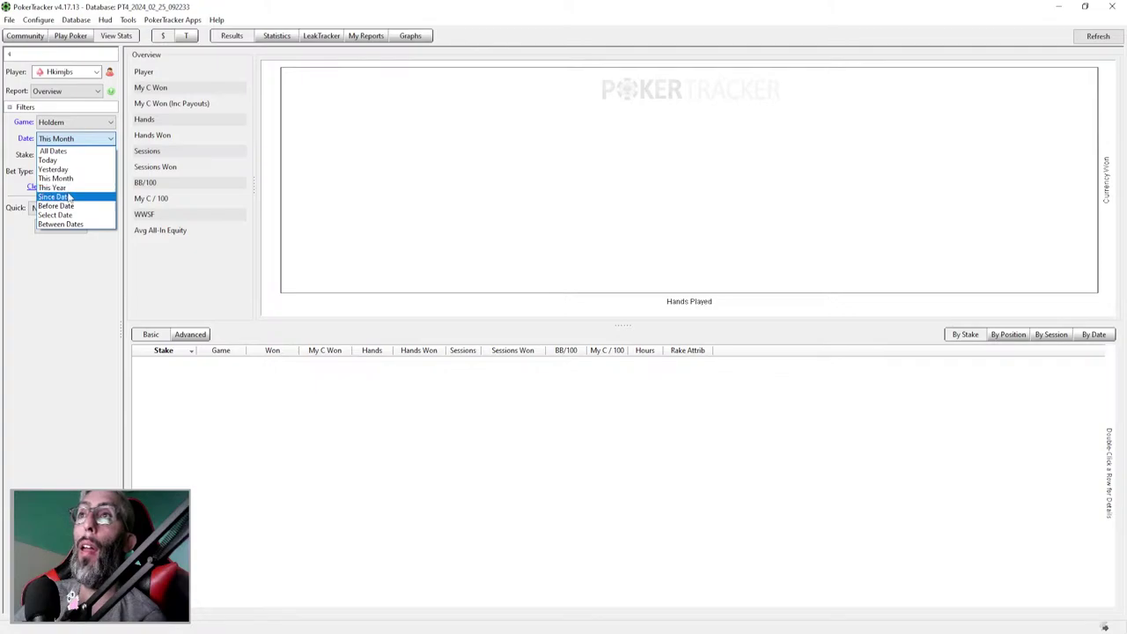
{"action": "left_click", "coordinate": [75, 150]}
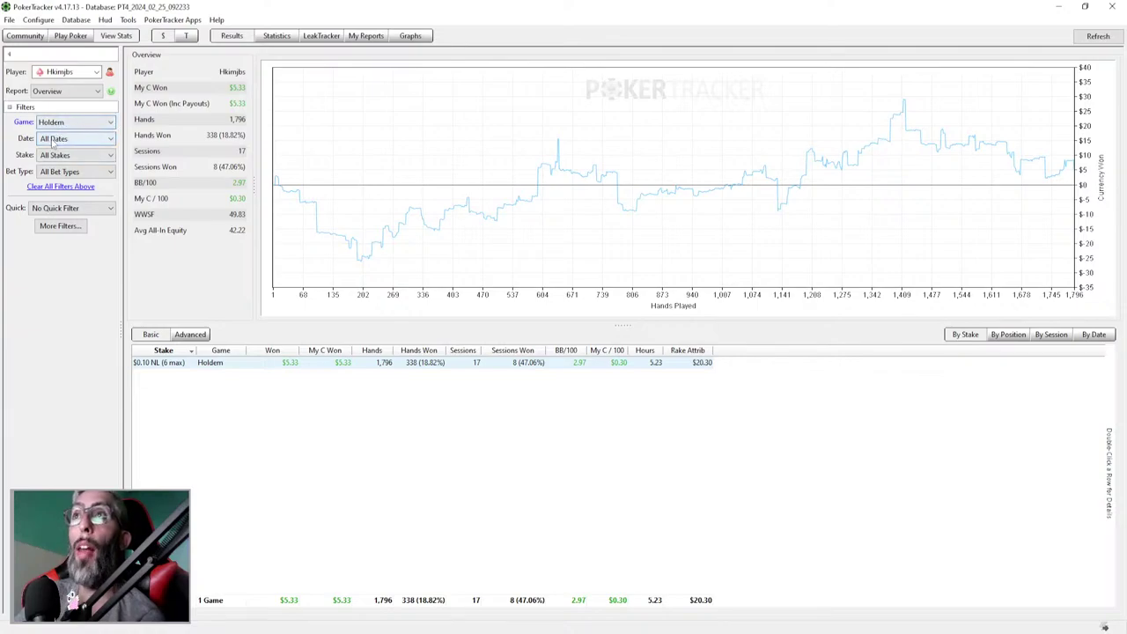
Look through the available stakes and bet types in the filters, keeping All Stakes and All Bet Types.
{"action": "left_click", "coordinate": [112, 156]}
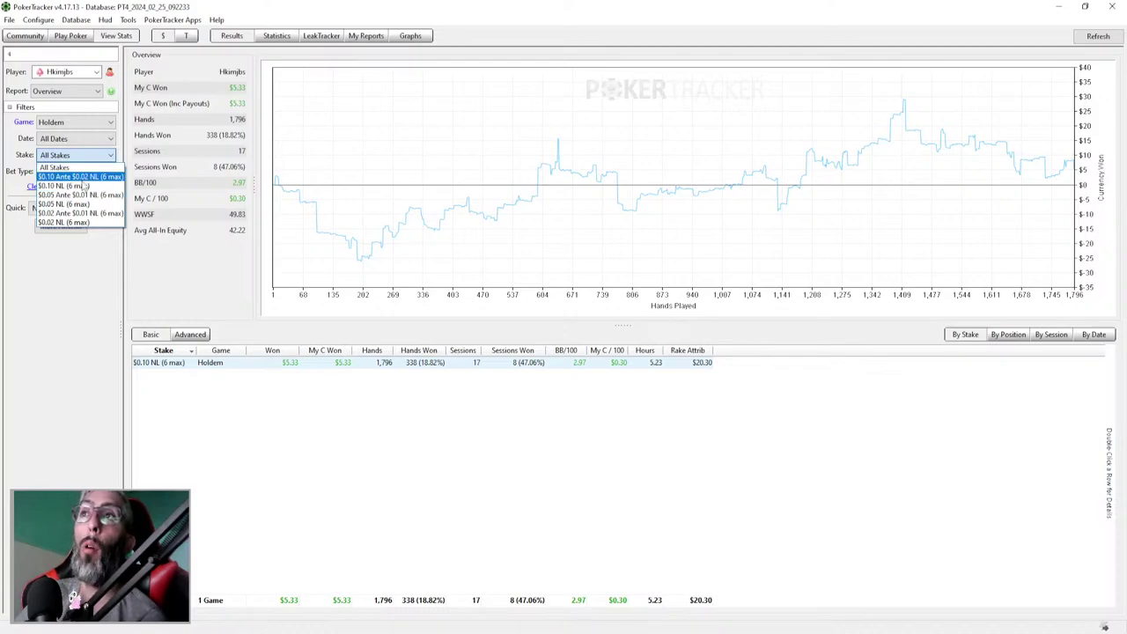
{"action": "left_click", "coordinate": [112, 165]}
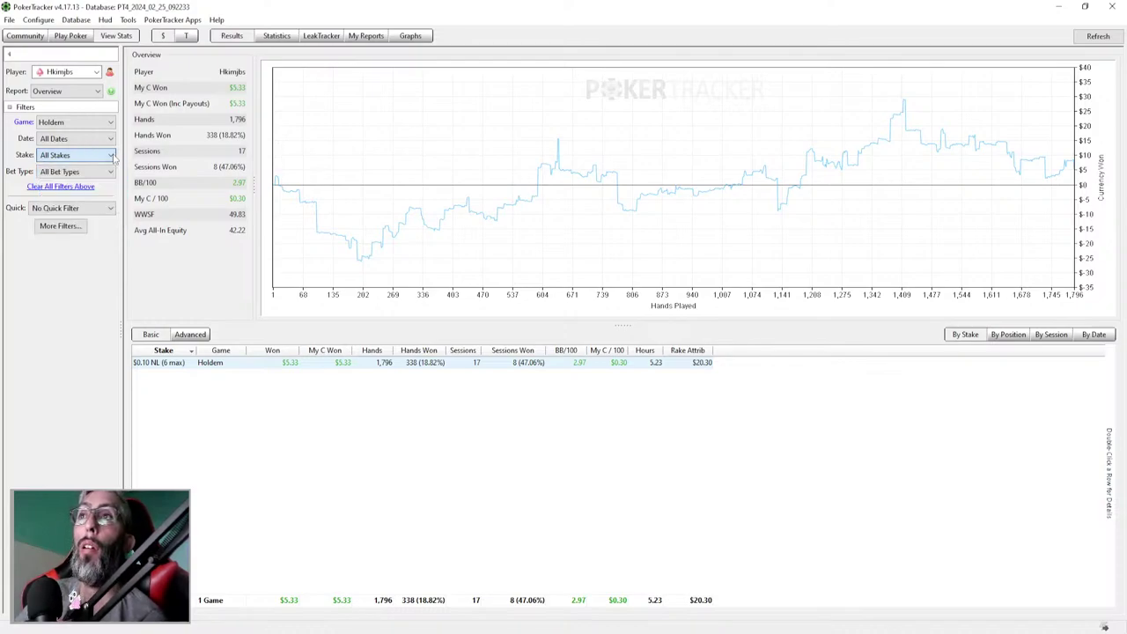
{"action": "left_click", "coordinate": [112, 173]}
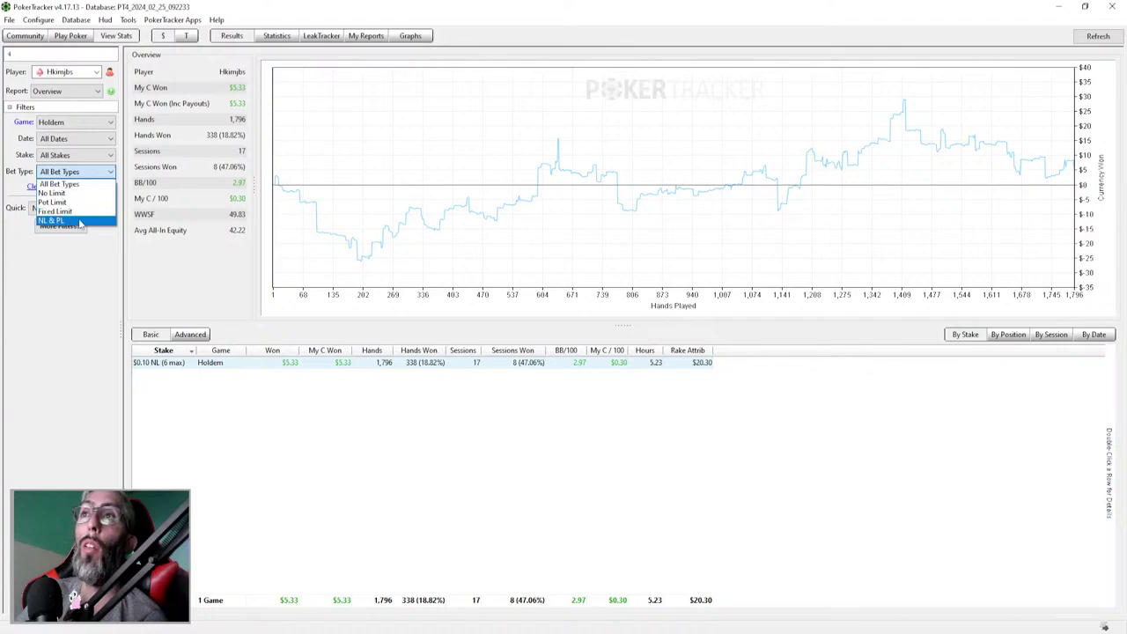
{"action": "left_click", "coordinate": [84, 178]}
Reset the game filter to All Games and look through the bet type and quick filter options.
{"action": "left_click", "coordinate": [72, 123]}
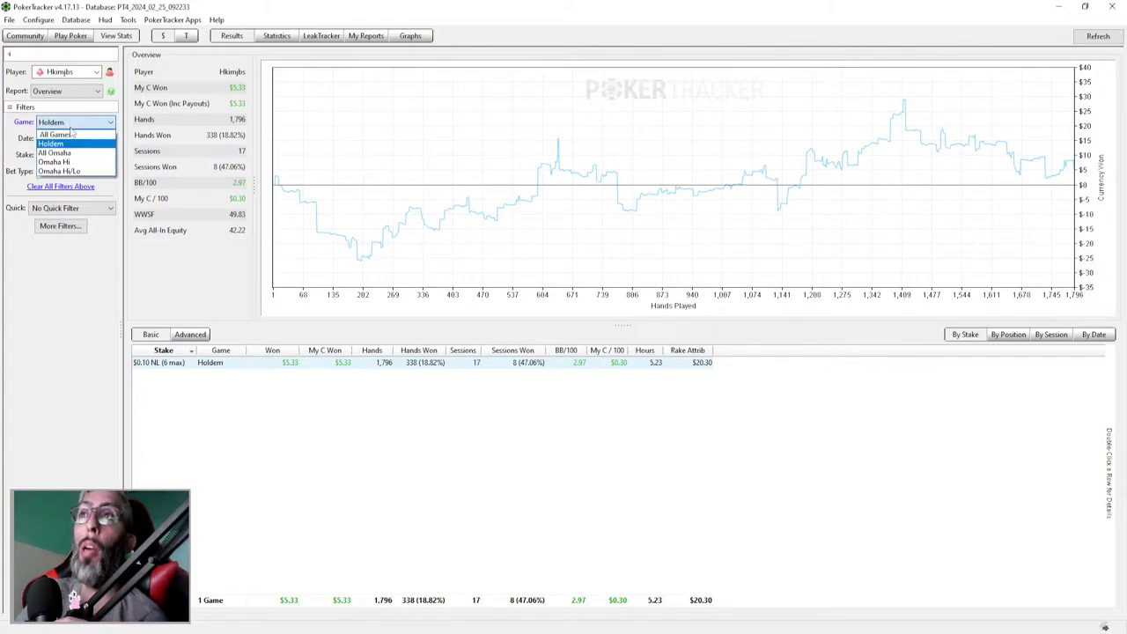
{"action": "left_click", "coordinate": [70, 133]}
{"action": "left_click", "coordinate": [75, 172]}
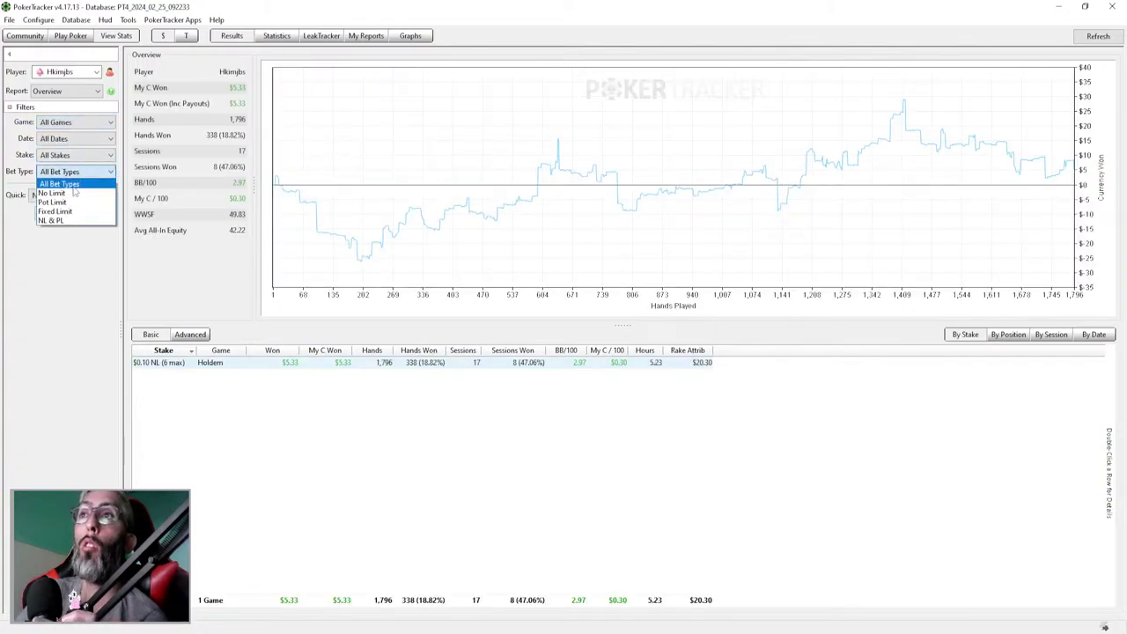
{"action": "left_click", "coordinate": [74, 184]}
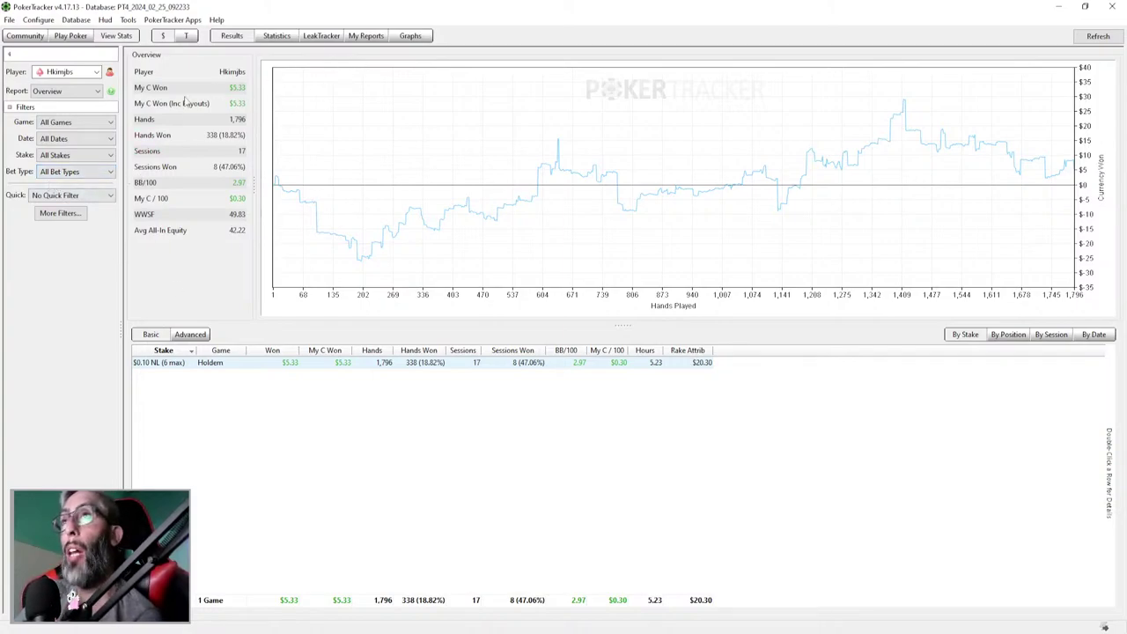
{"action": "left_click", "coordinate": [111, 196]}
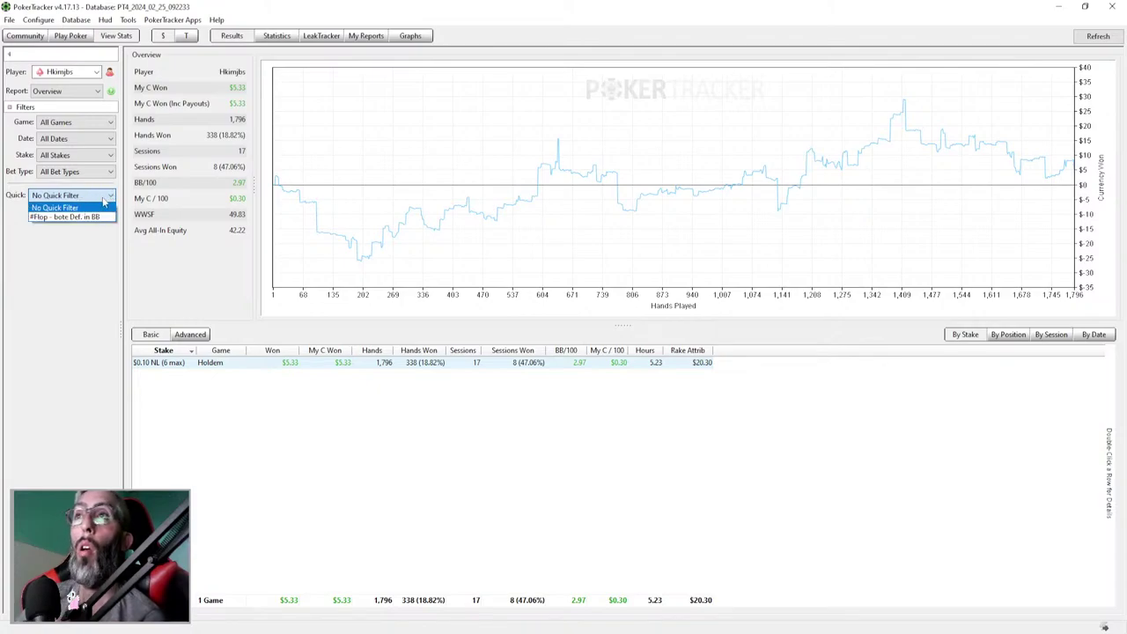
{"action": "left_click", "coordinate": [111, 196]}
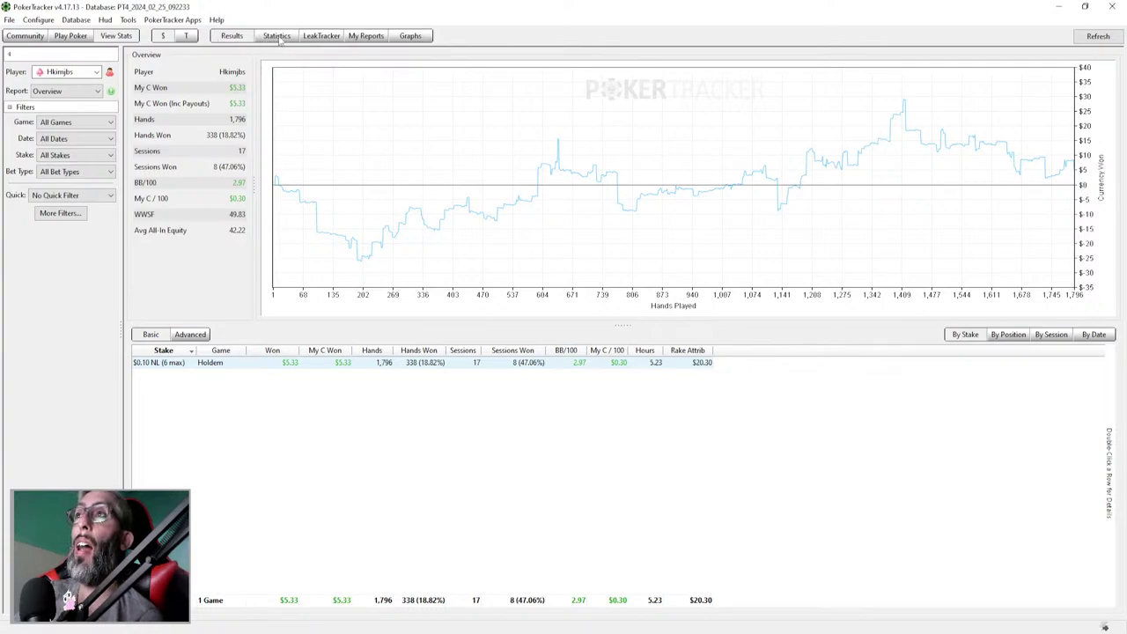
Compare the Advanced and Basic column sets of the by-stake results table, ending on Basic.
{"action": "left_click", "coordinate": [191, 335]}
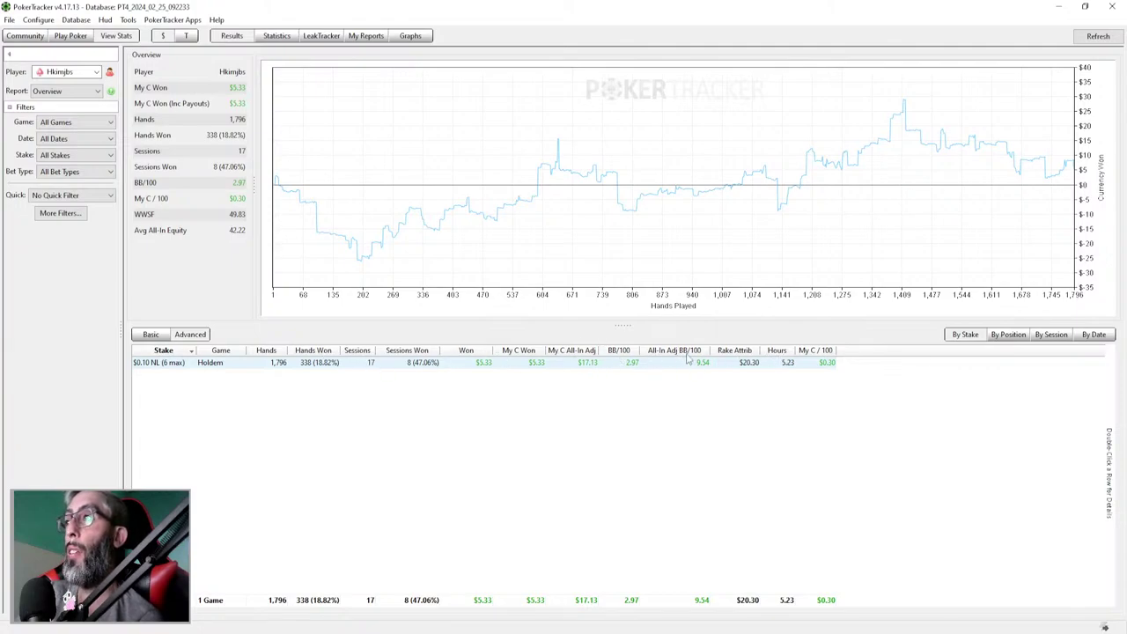
{"action": "left_click", "coordinate": [151, 334]}
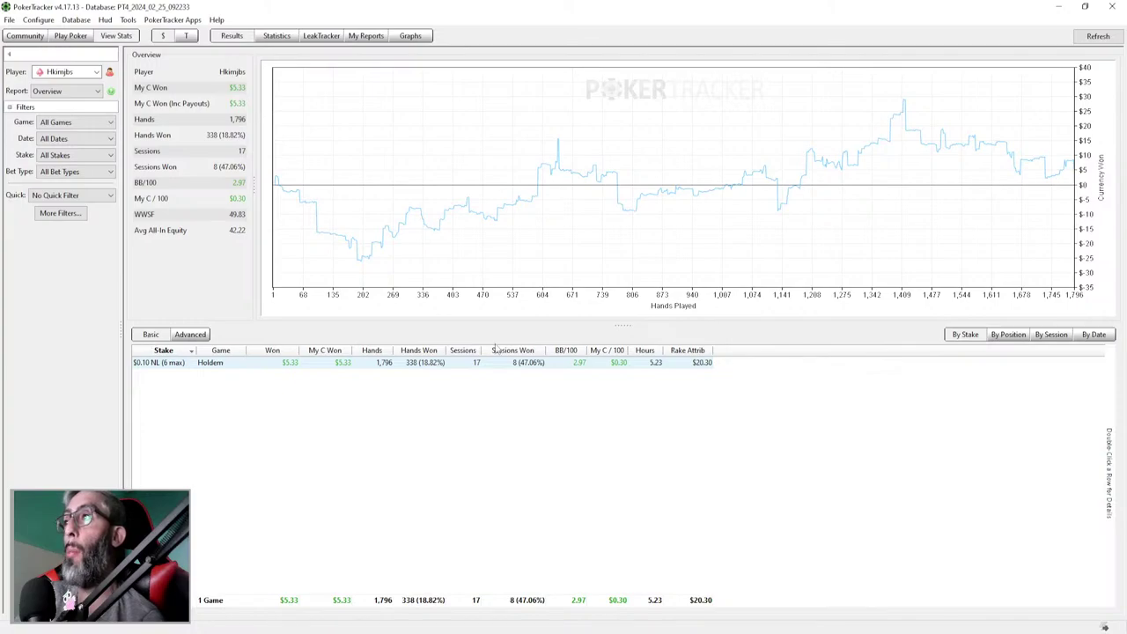
{"action": "left_click", "coordinate": [194, 336]}
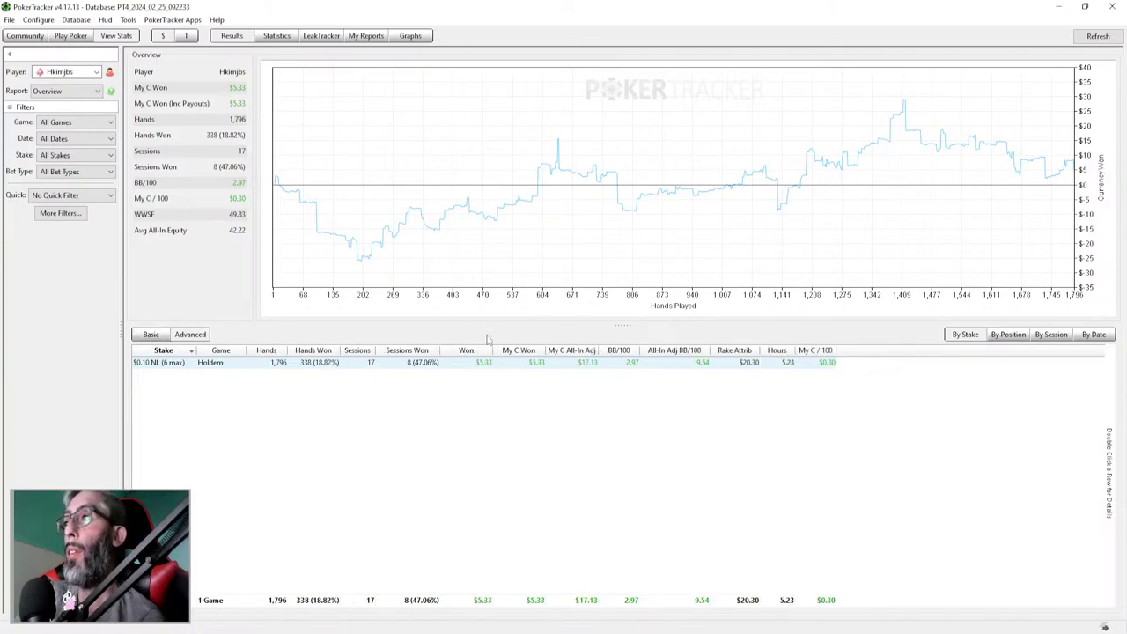
{"action": "left_click", "coordinate": [150, 334]}
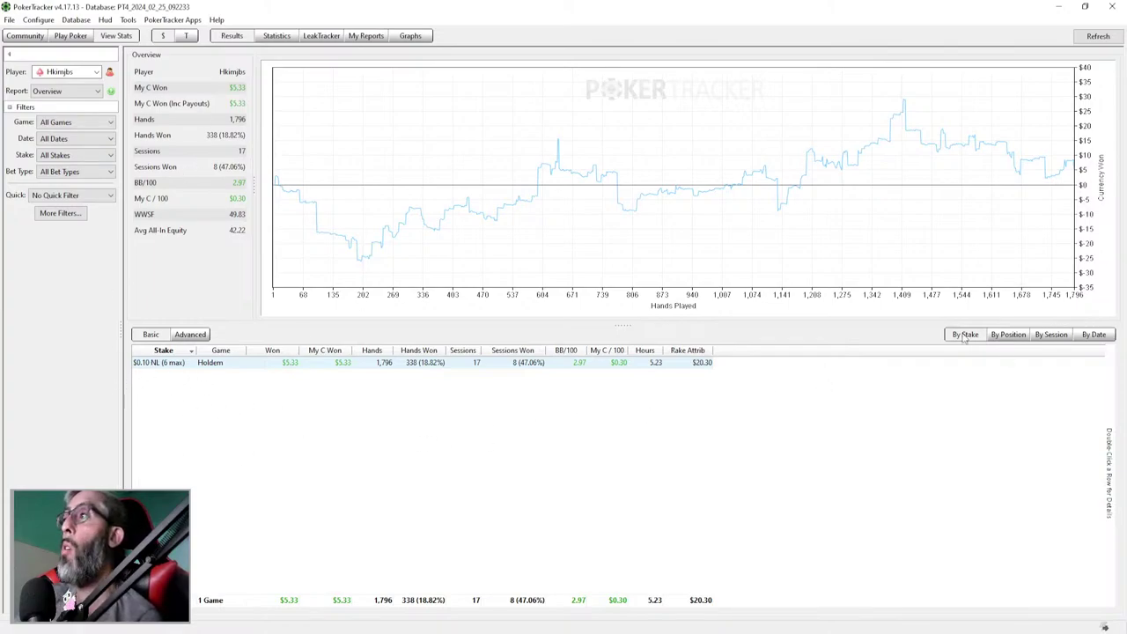
Break the player's results down by position and open the hands played from BTN.
{"action": "left_click", "coordinate": [1016, 337]}
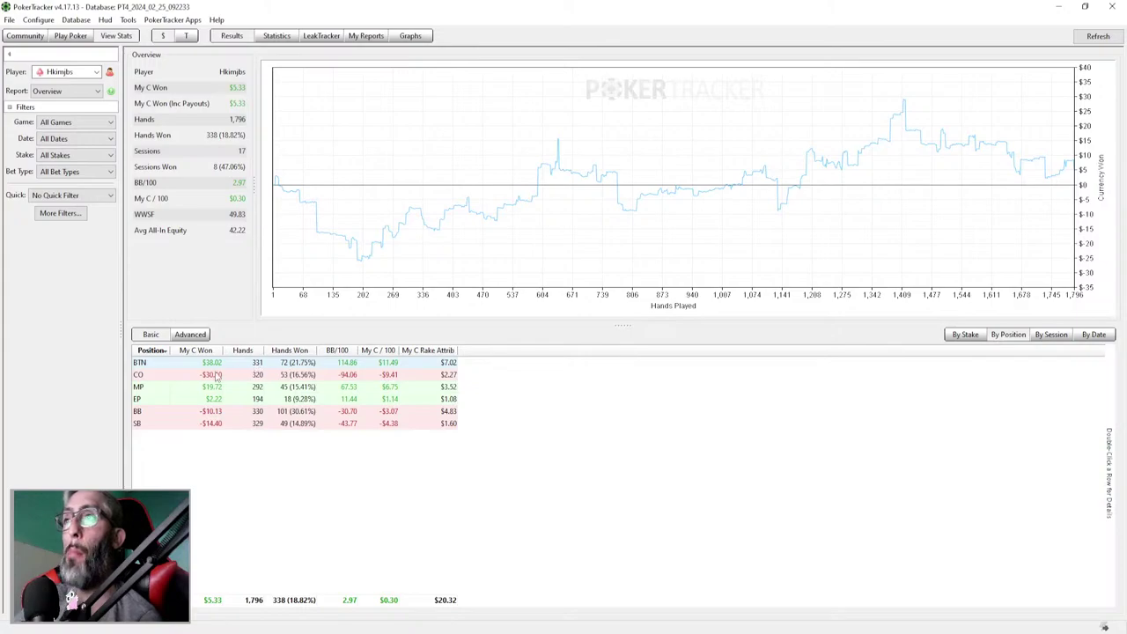
{"action": "double_click", "coordinate": [158, 366]}
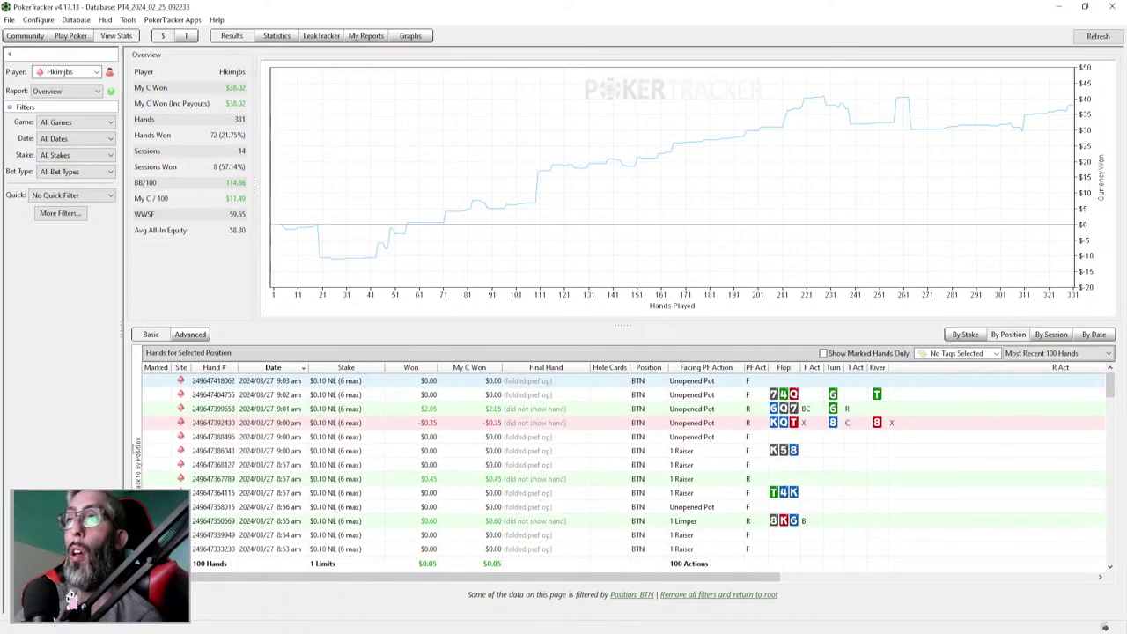
Return to the position breakdown, open the hands played from EP and sort them by hole cards.
{"action": "left_click", "coordinate": [136, 449]}
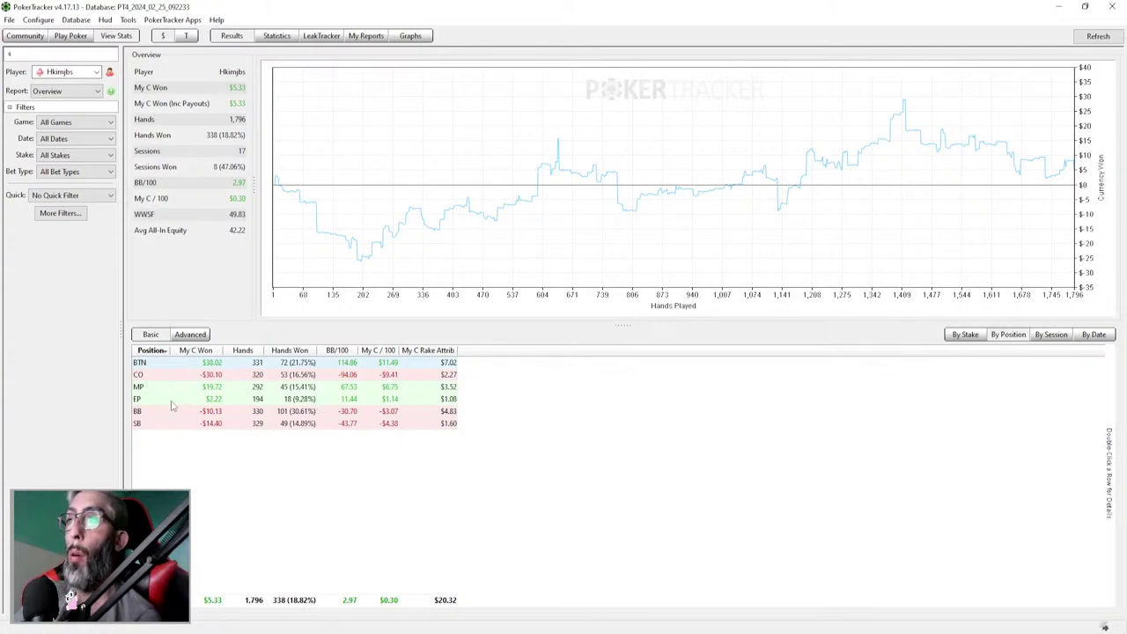
{"action": "double_click", "coordinate": [172, 401]}
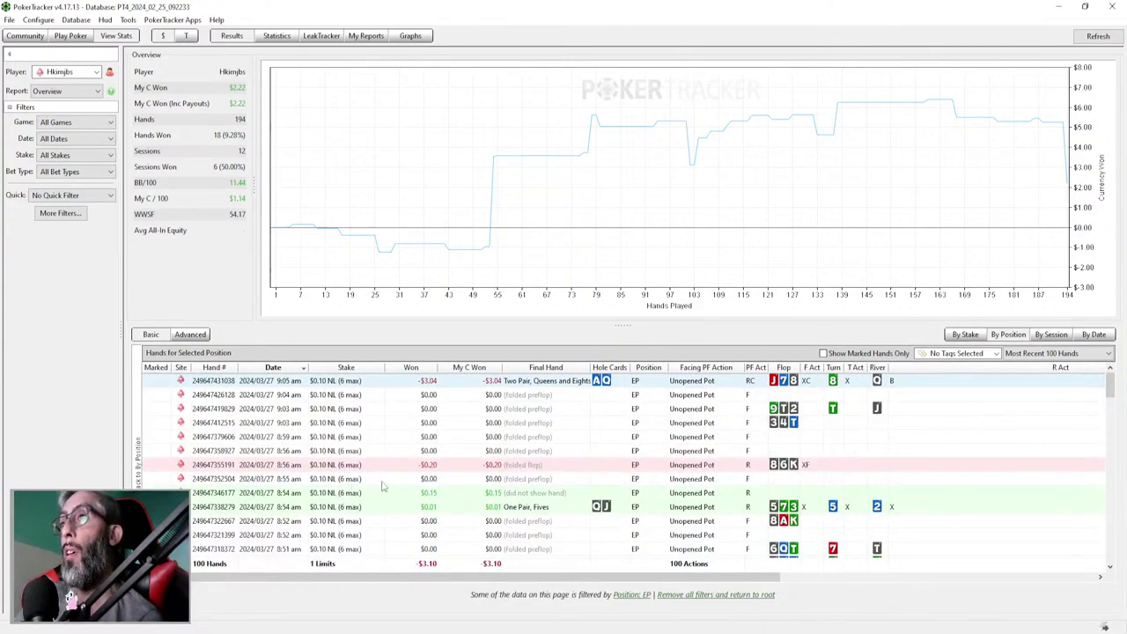
{"action": "left_click", "coordinate": [610, 368]}
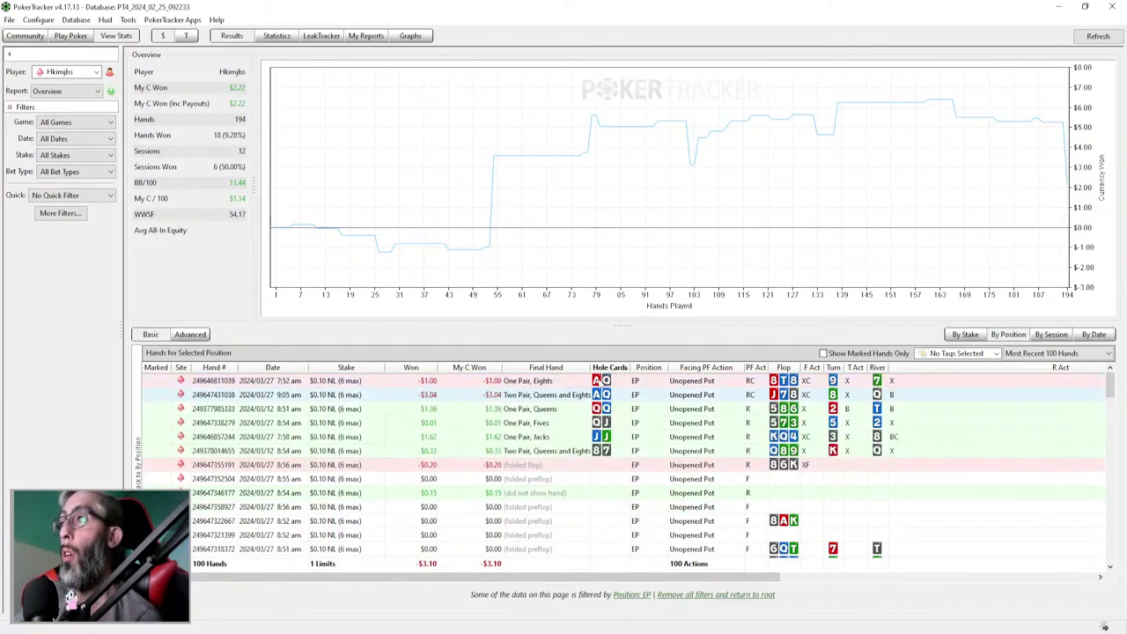
Replay the EP hand with AQ and One Pair, Eights through to showdown, and close the replayer.
{"action": "right_click", "coordinate": [506, 382]}
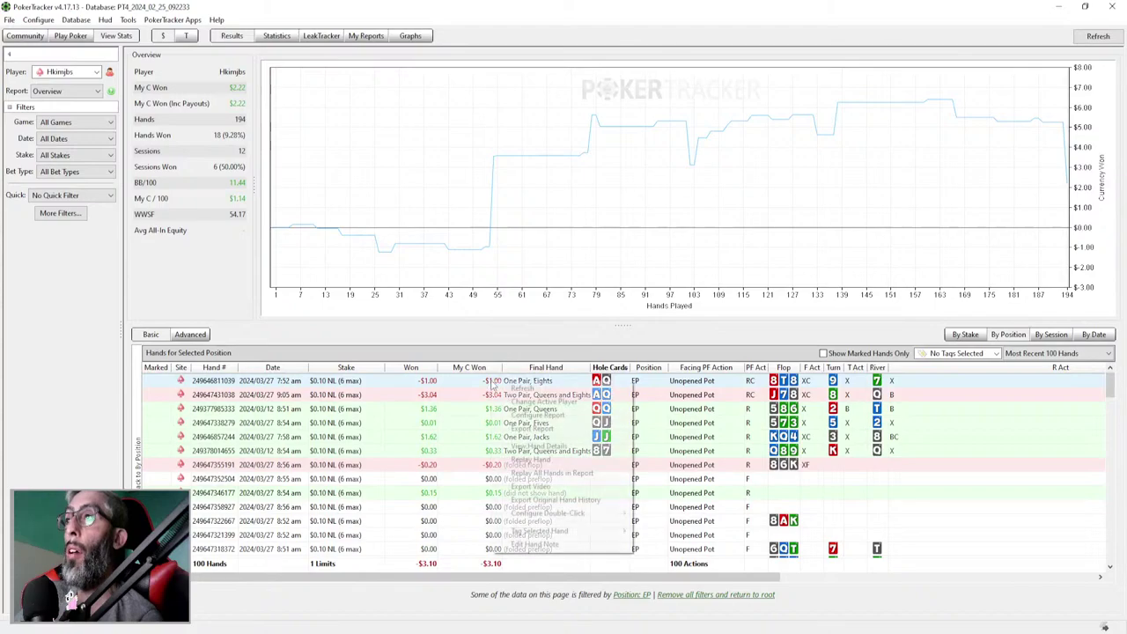
{"action": "left_click", "coordinate": [539, 459]}
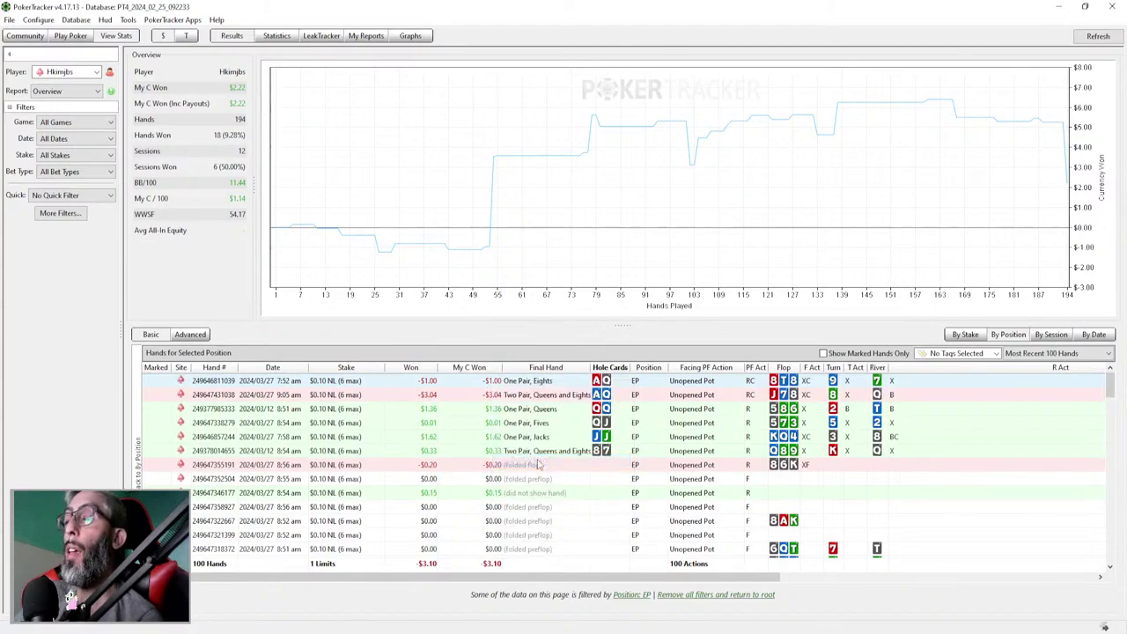
{"action": "left_click", "coordinate": [754, 137]}
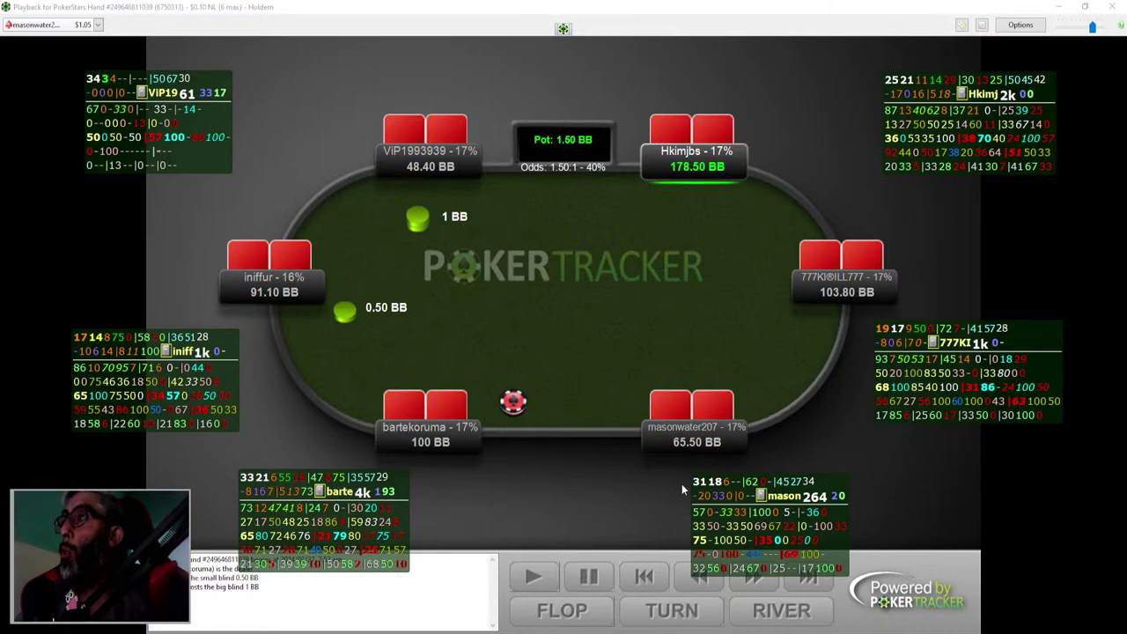
{"action": "left_click", "coordinate": [533, 577]}
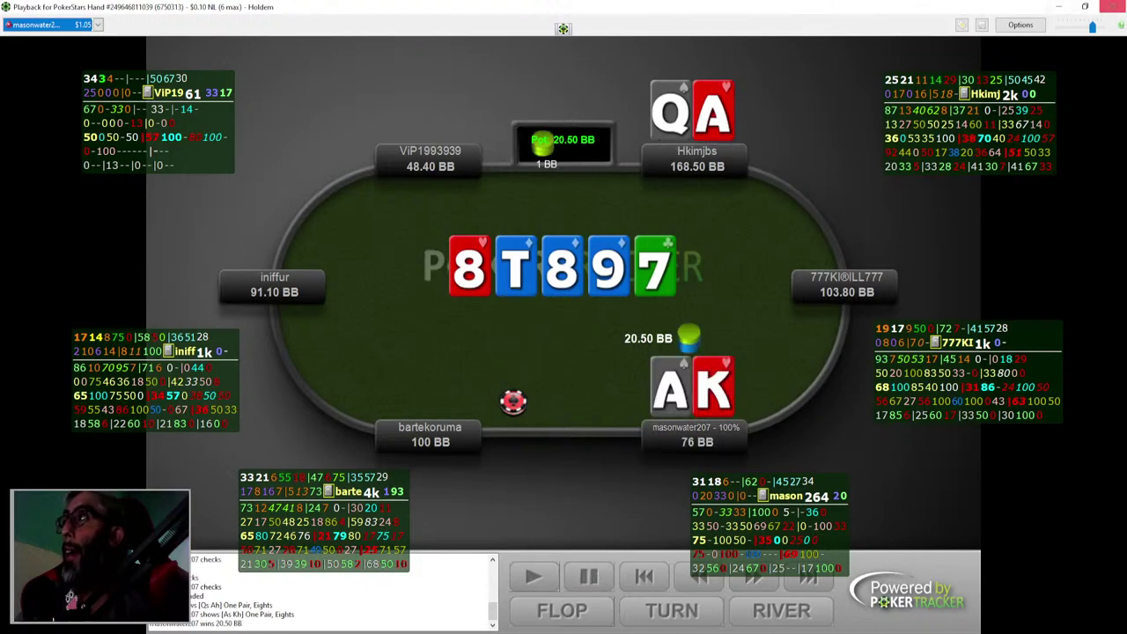
{"action": "left_click", "coordinate": [1110, 6]}
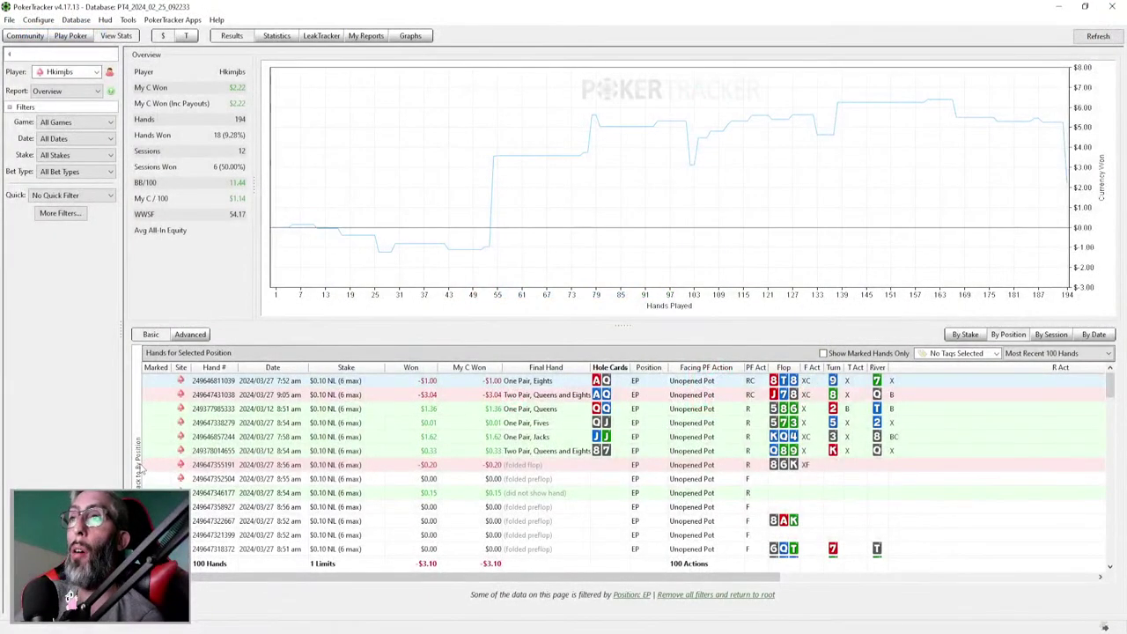
Go back to the position breakdown and view the player's results by session and by date.
{"action": "left_click", "coordinate": [145, 468]}
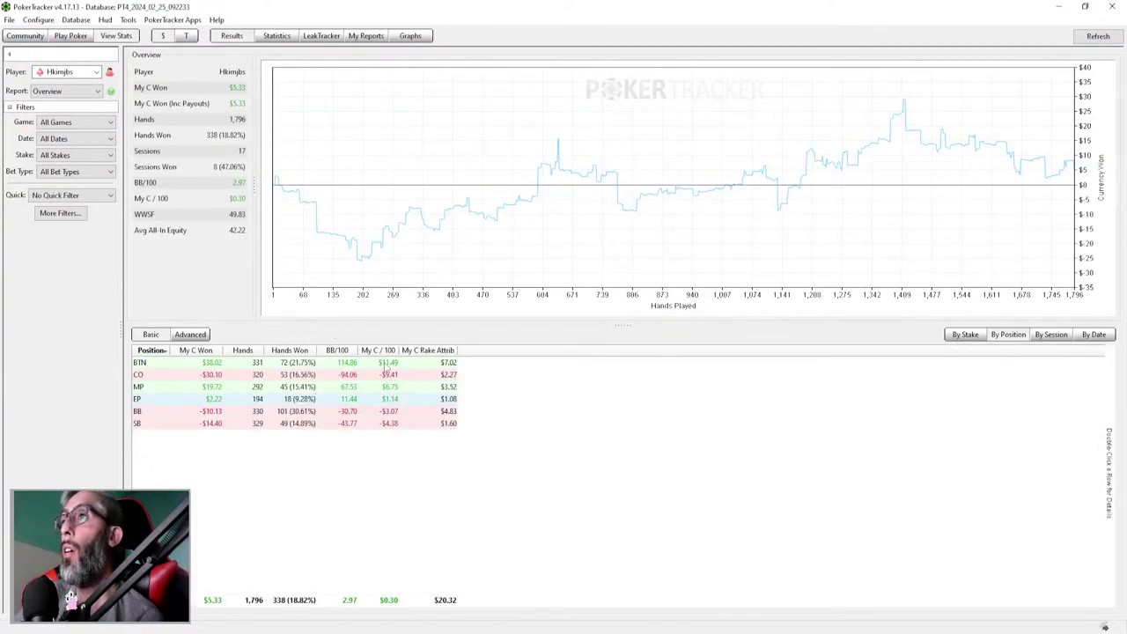
{"action": "left_click", "coordinate": [1052, 336]}
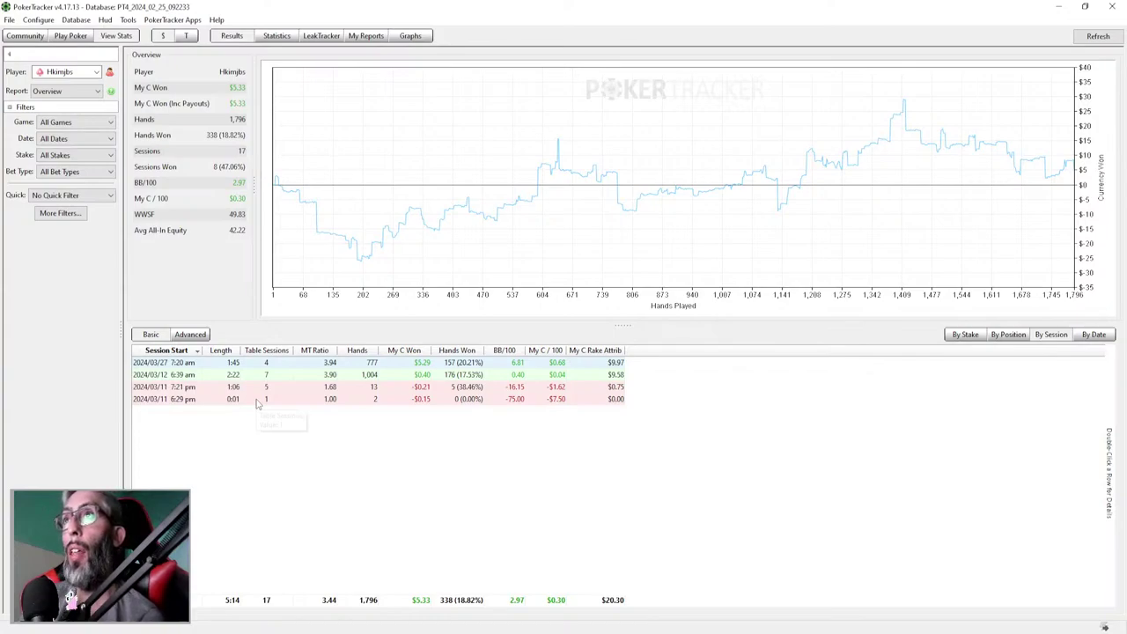
{"action": "left_click", "coordinate": [1097, 337]}
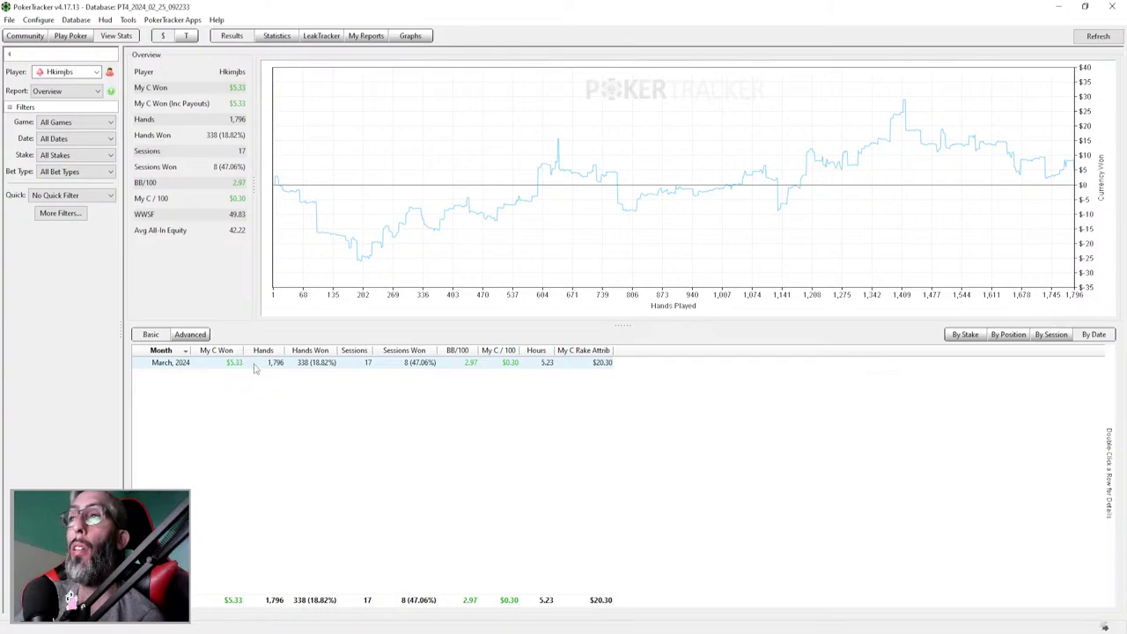
Drill into March, 2024, open the hands played on 2024/03/12 and list the Most Recent 1,000 Hands.
{"action": "double_click", "coordinate": [172, 365]}
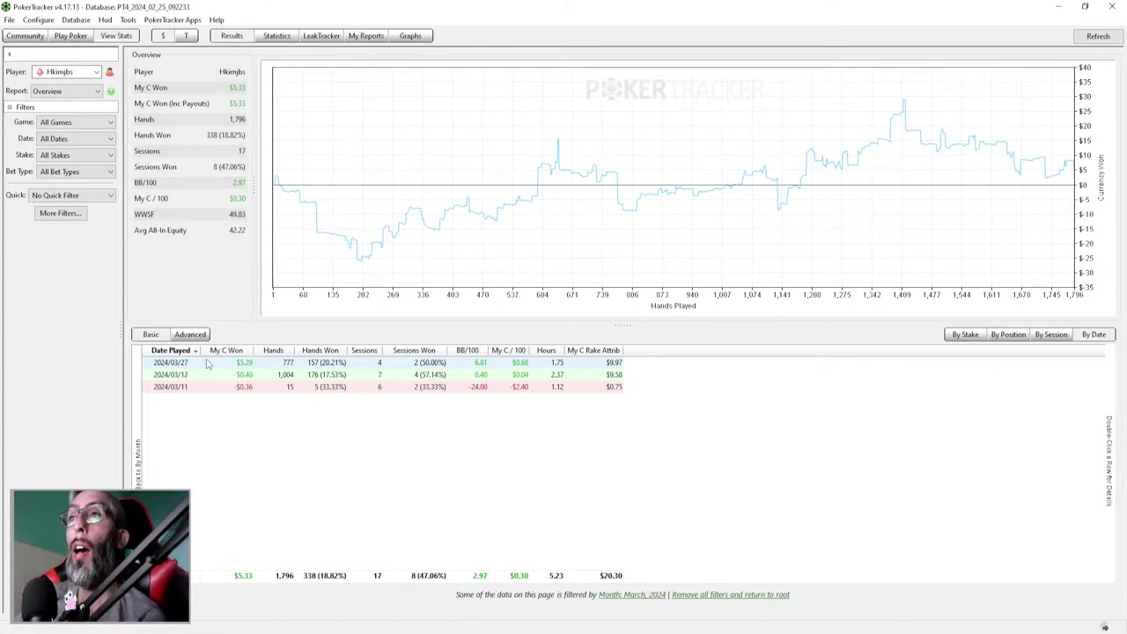
{"action": "double_click", "coordinate": [284, 377]}
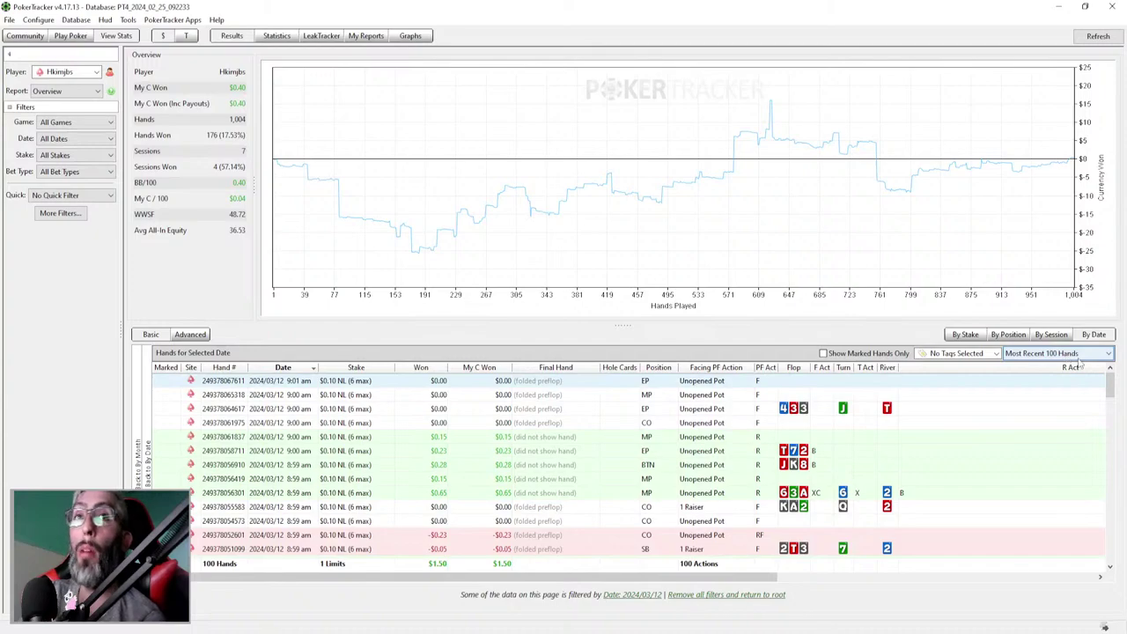
{"action": "left_click", "coordinate": [1107, 354]}
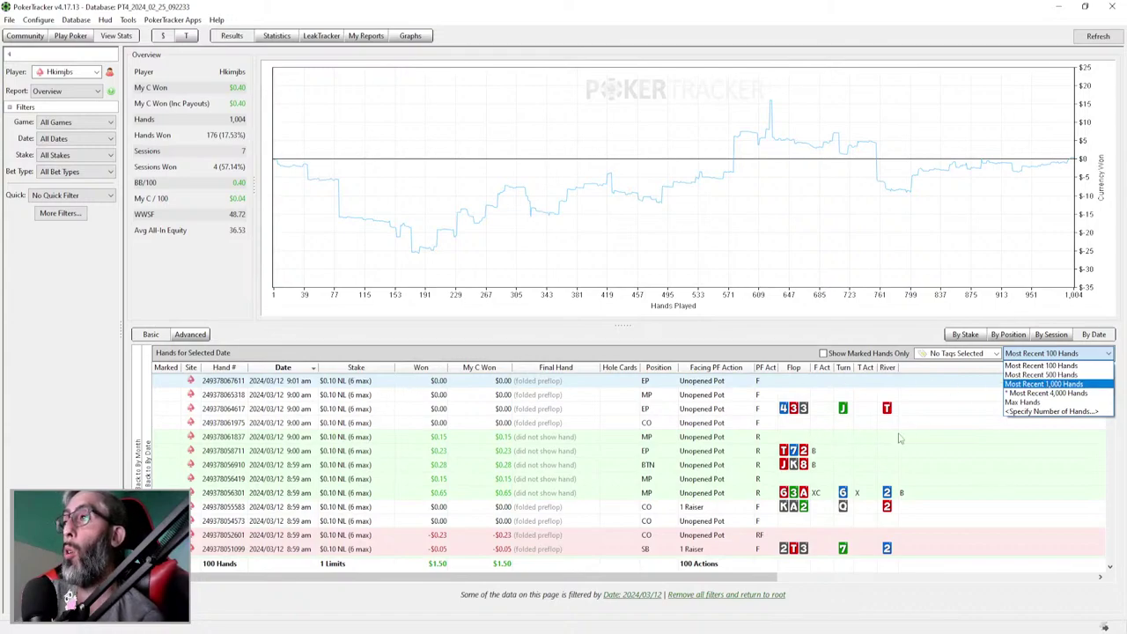
{"action": "left_click", "coordinate": [1056, 385]}
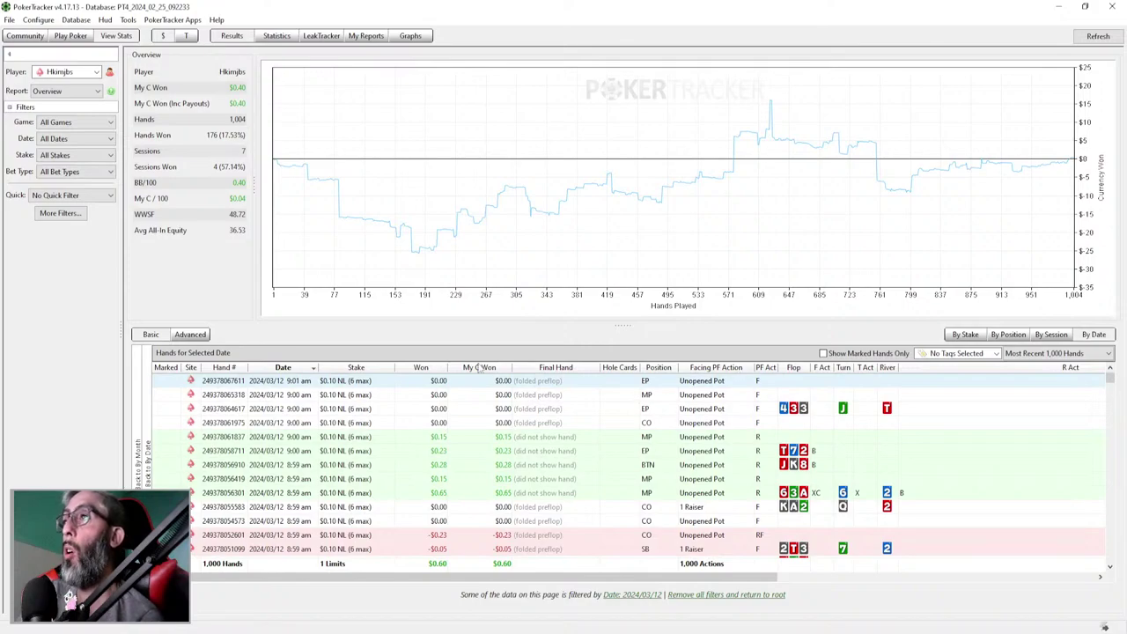
Compare the day's hands sorted by amount won, hole cards, position, river card and flop.
{"action": "left_click", "coordinate": [421, 367]}
{"action": "left_click", "coordinate": [421, 368]}
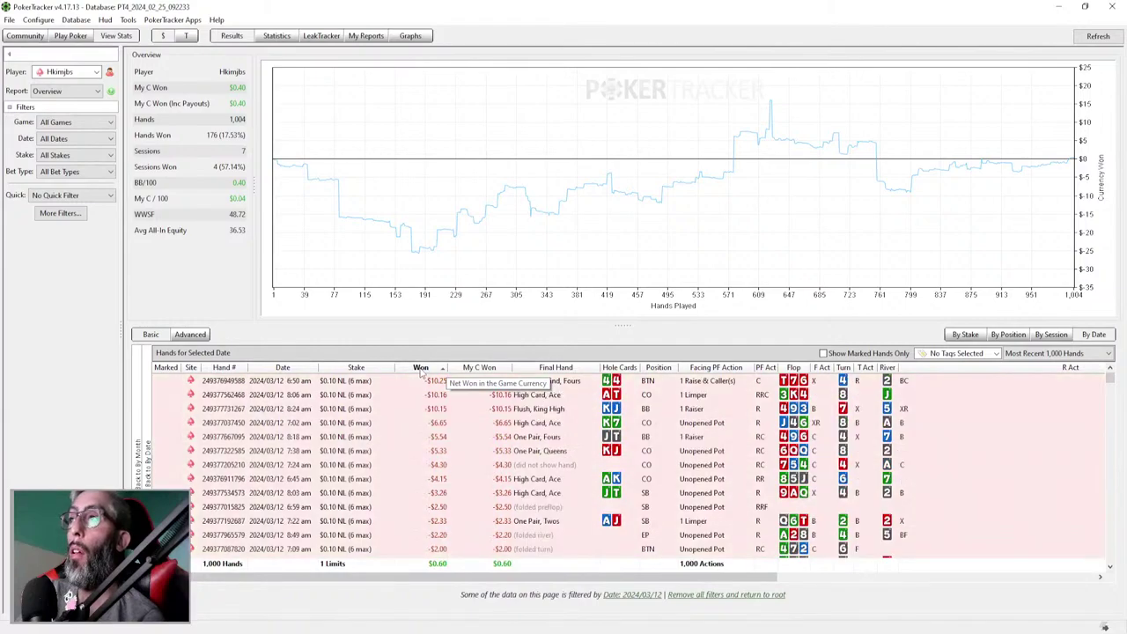
{"action": "left_click", "coordinate": [620, 368]}
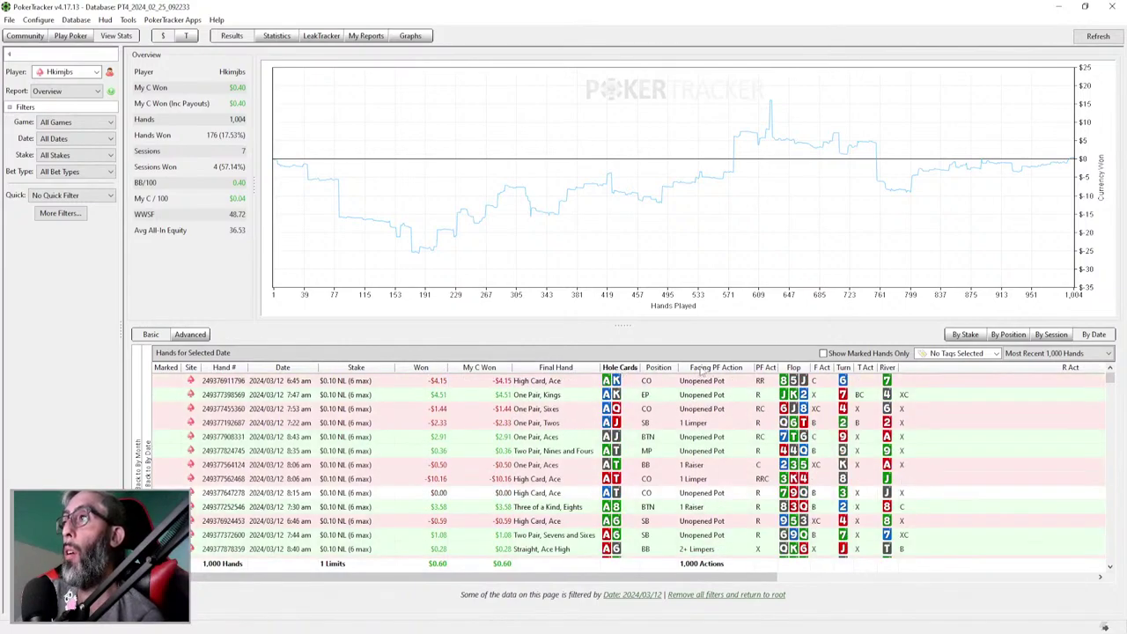
{"action": "left_click", "coordinate": [660, 368]}
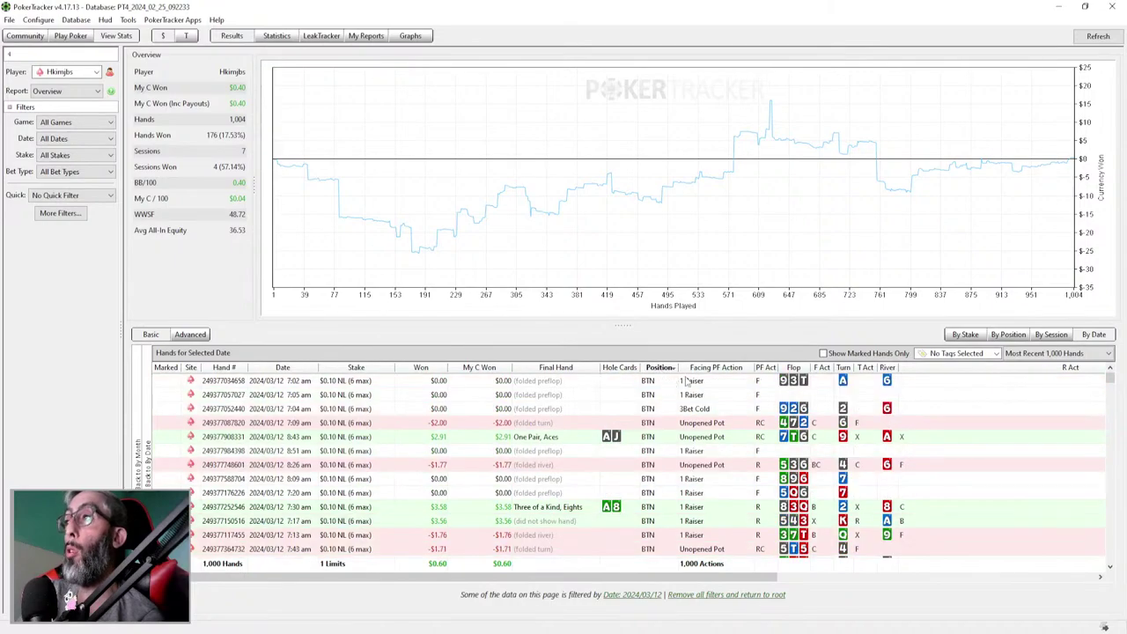
{"action": "left_click", "coordinate": [887, 368]}
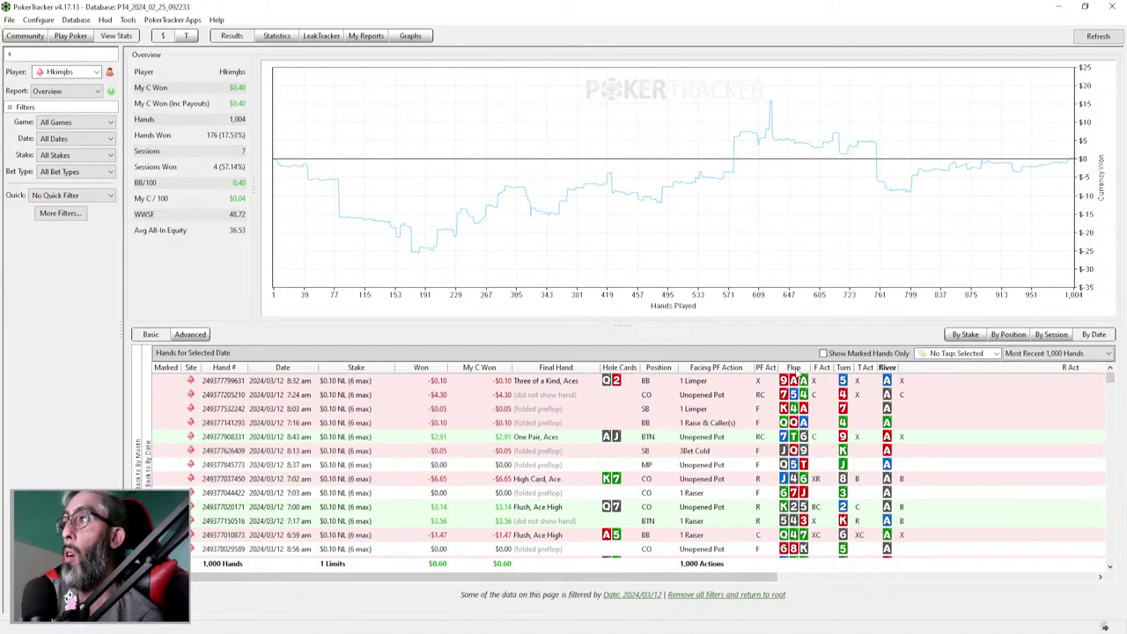
{"action": "left_click", "coordinate": [794, 368]}
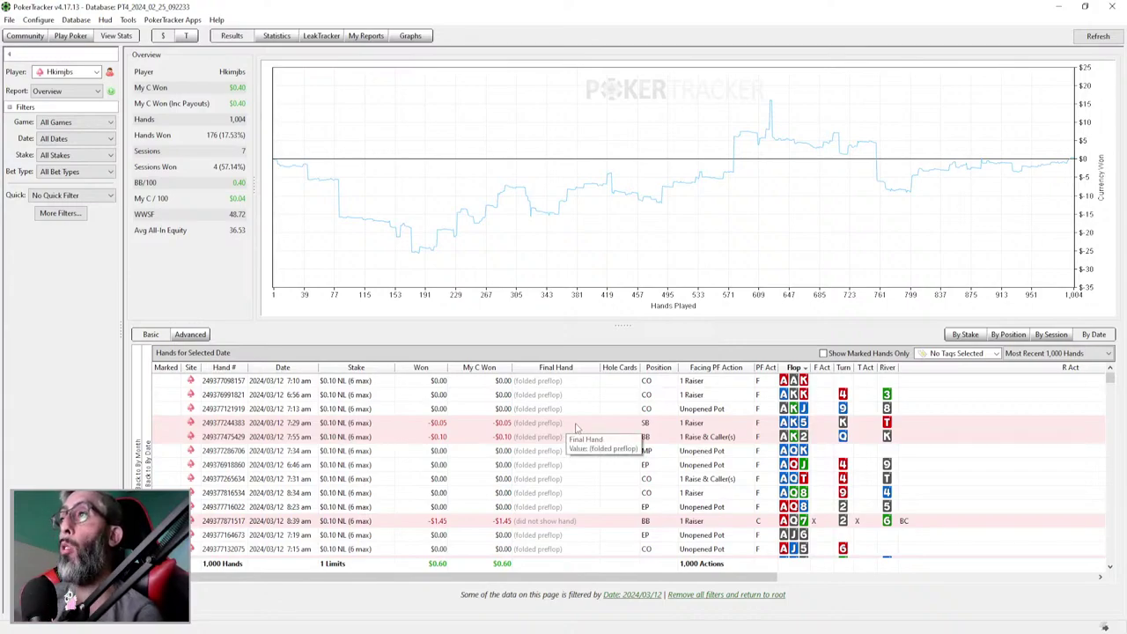
Sort the day's hands by final hand, My C Won and Won, ending with the biggest losses first.
{"action": "left_click", "coordinate": [556, 370]}
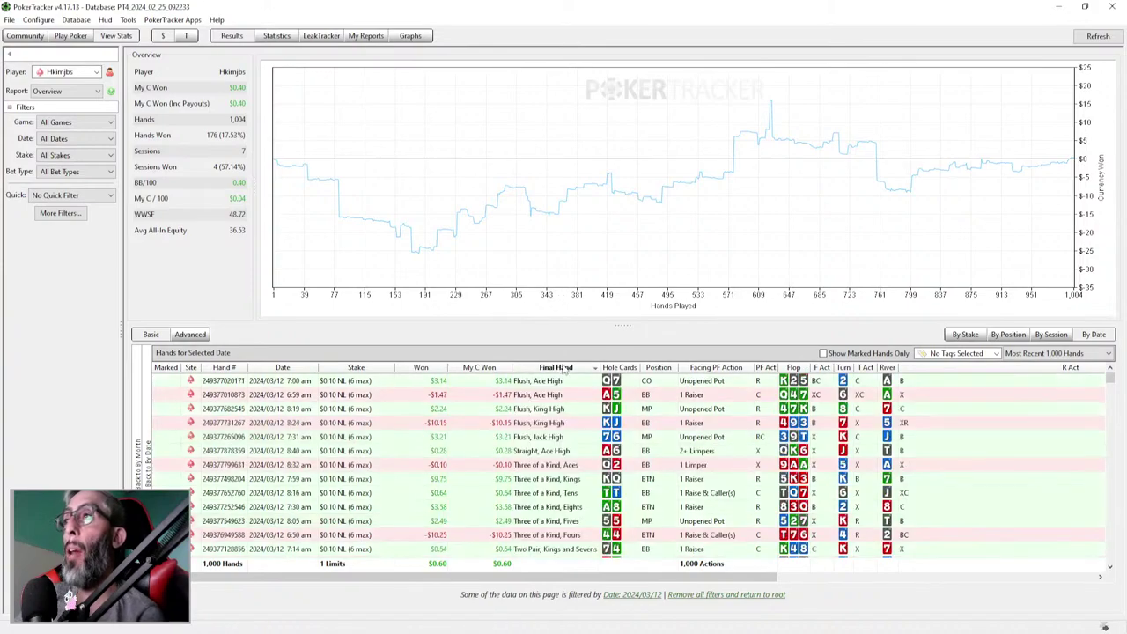
{"action": "left_click", "coordinate": [557, 368]}
{"action": "left_click", "coordinate": [482, 368]}
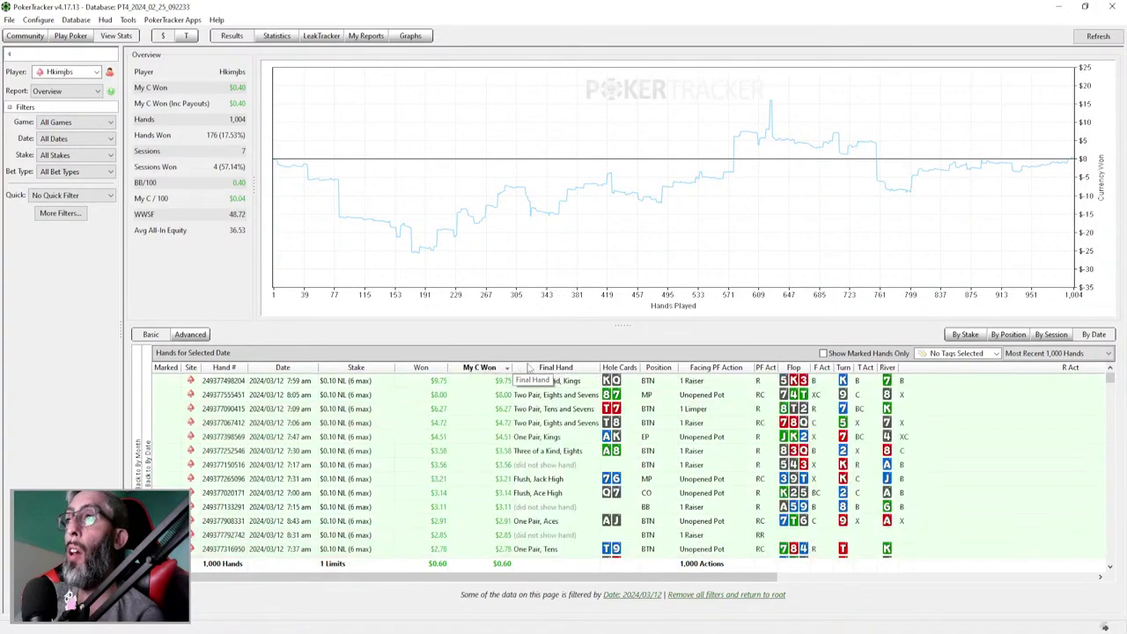
{"action": "left_click", "coordinate": [475, 367]}
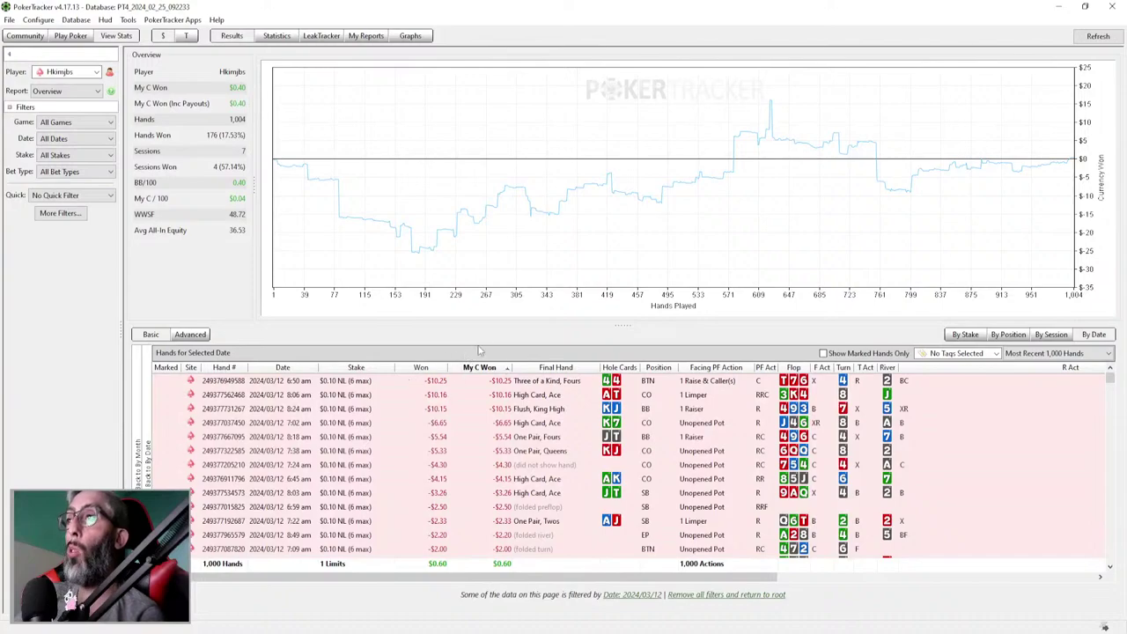
{"action": "left_click", "coordinate": [424, 369]}
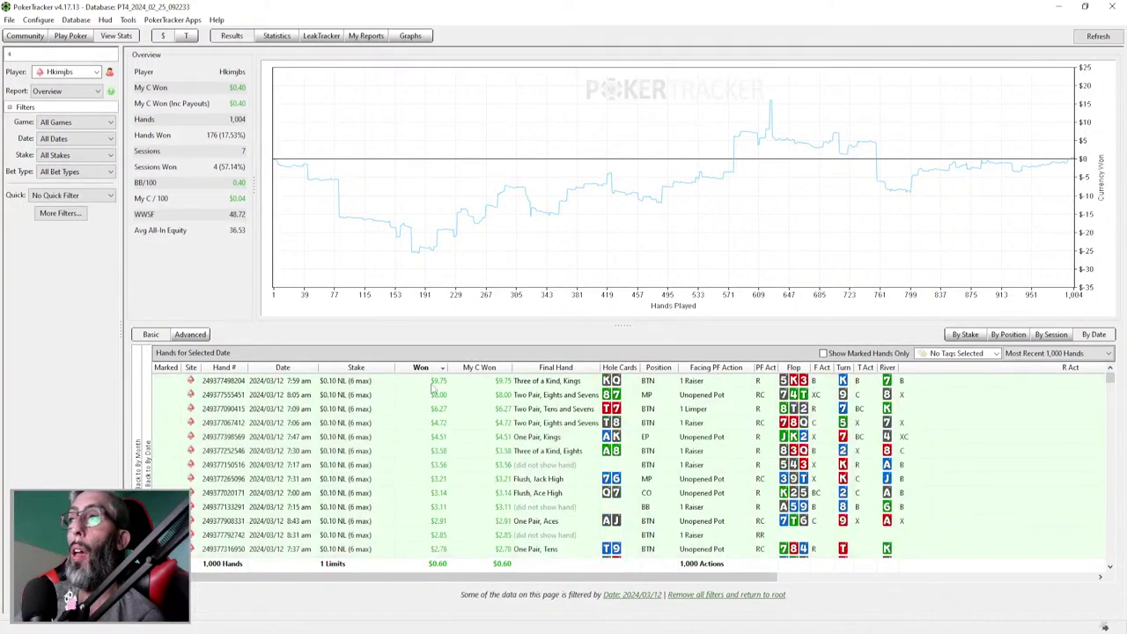
{"action": "left_click", "coordinate": [428, 367]}
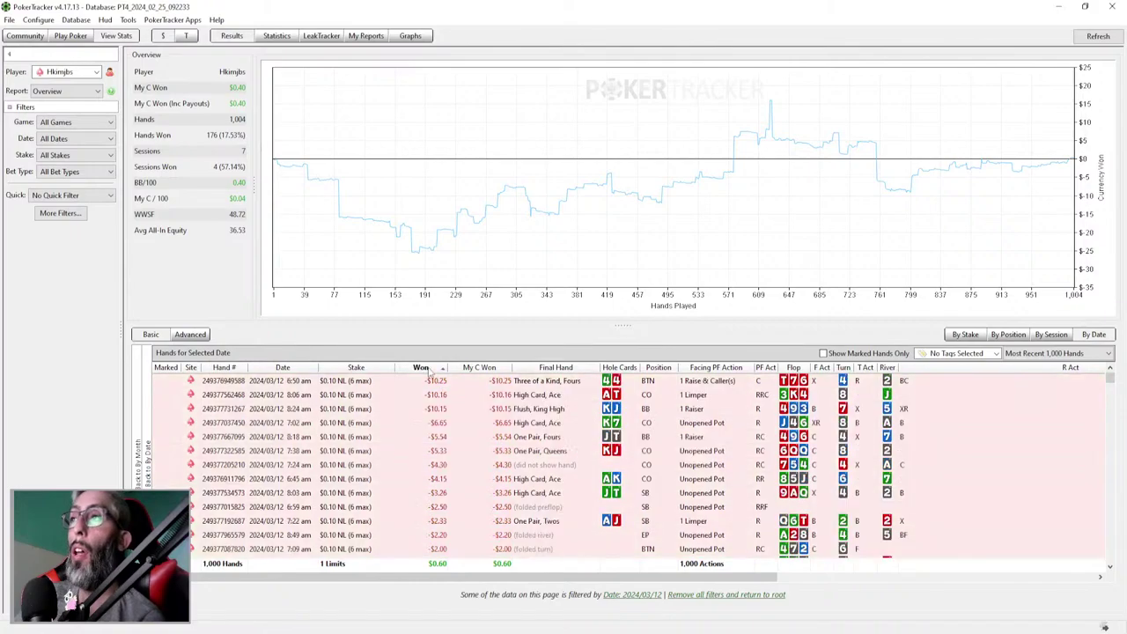
Return to the monthly results and view the player's winnings graph over hands played.
{"action": "left_click", "coordinate": [147, 455]}
{"action": "left_click", "coordinate": [137, 460]}
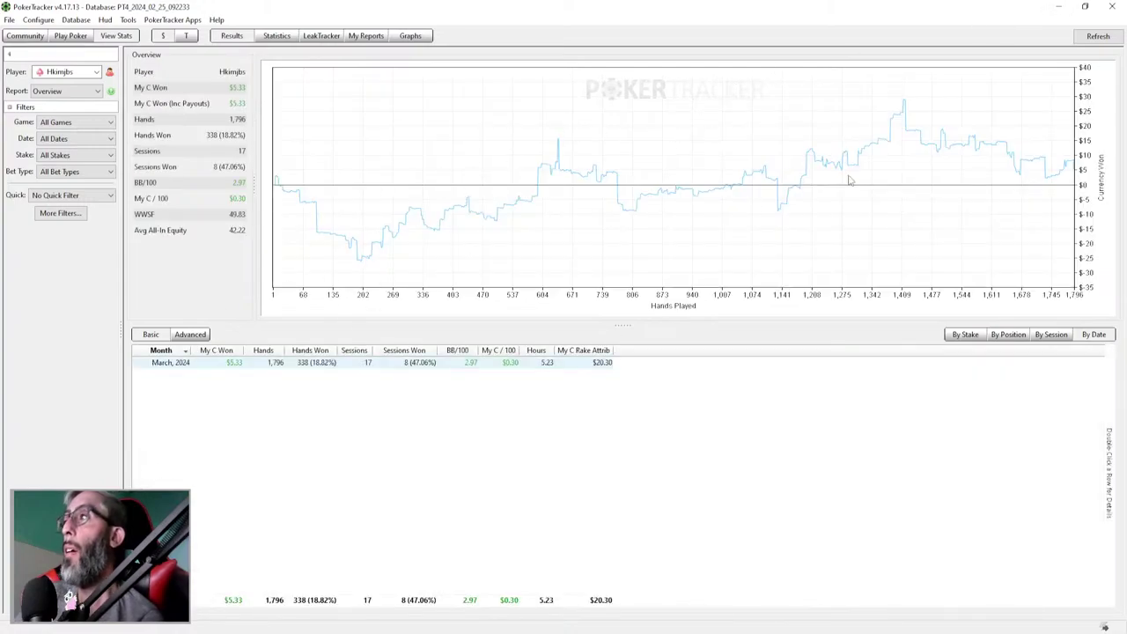
{"action": "left_click", "coordinate": [412, 37]}
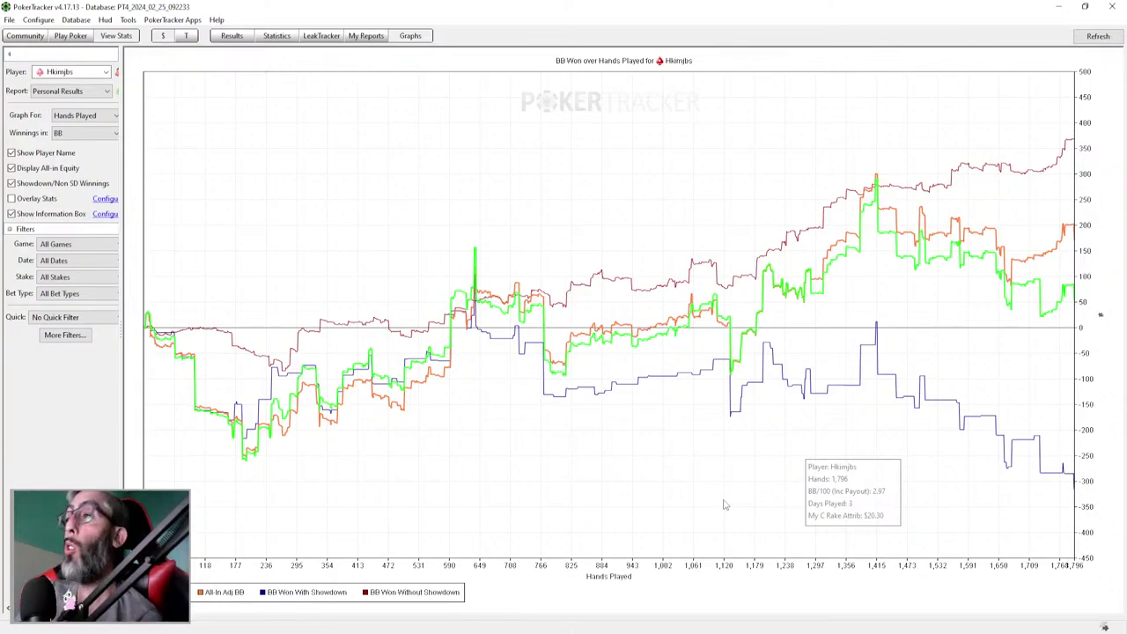
Open the custom report New Report 1 (Hand) and set it to list Max Hands.
{"action": "left_click", "coordinate": [366, 37]}
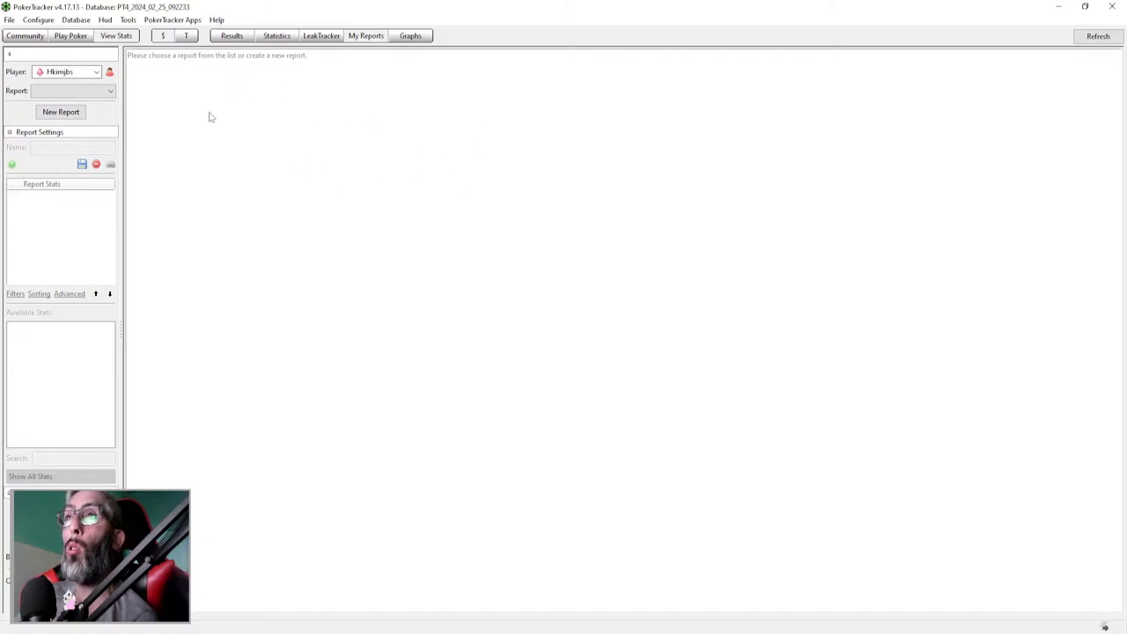
{"action": "left_click", "coordinate": [112, 92]}
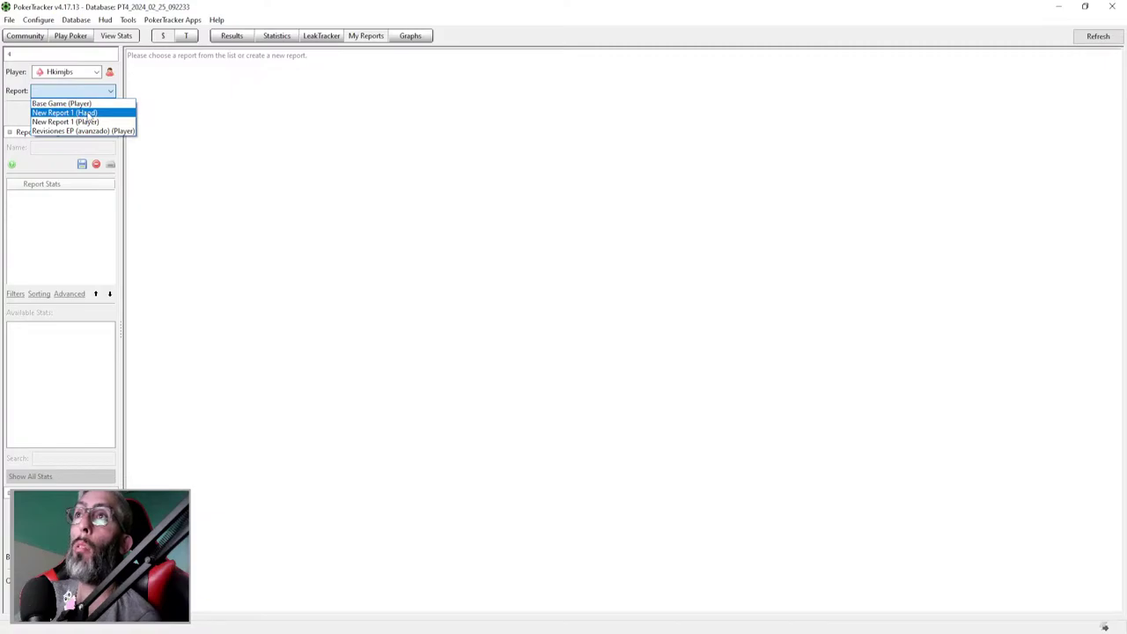
{"action": "left_click", "coordinate": [89, 114]}
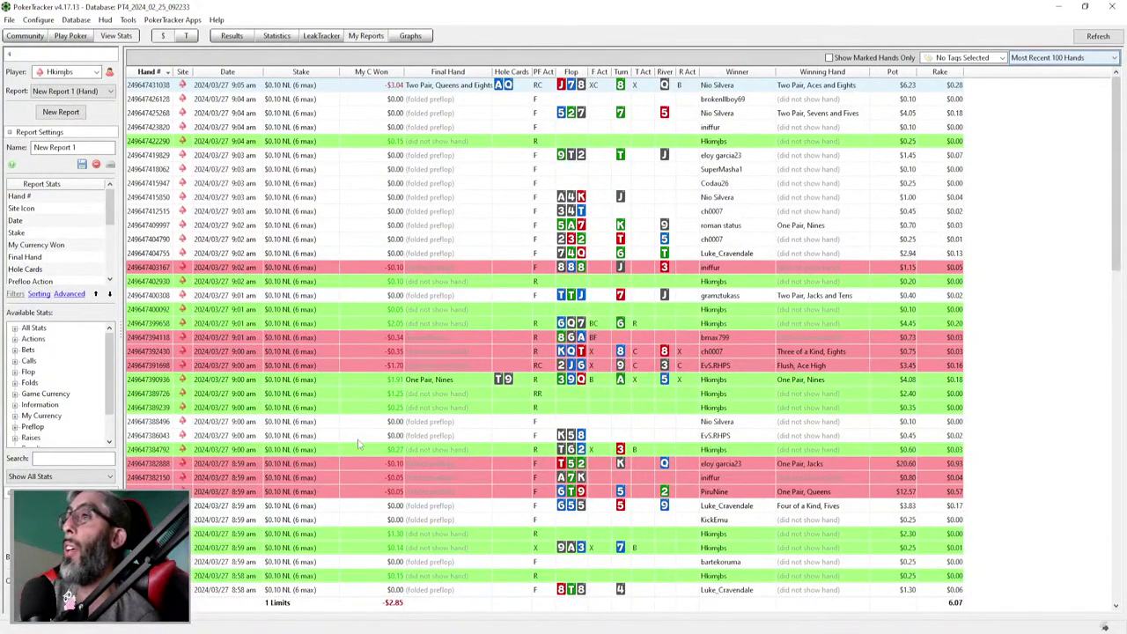
{"action": "left_click", "coordinate": [1113, 58]}
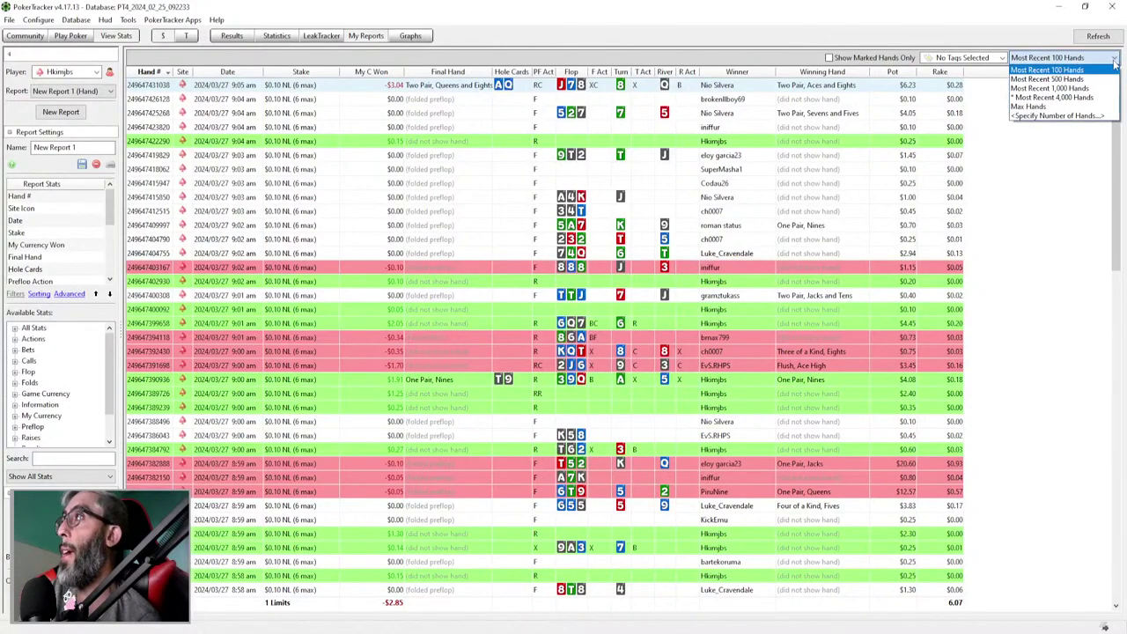
{"action": "left_click", "coordinate": [1047, 106]}
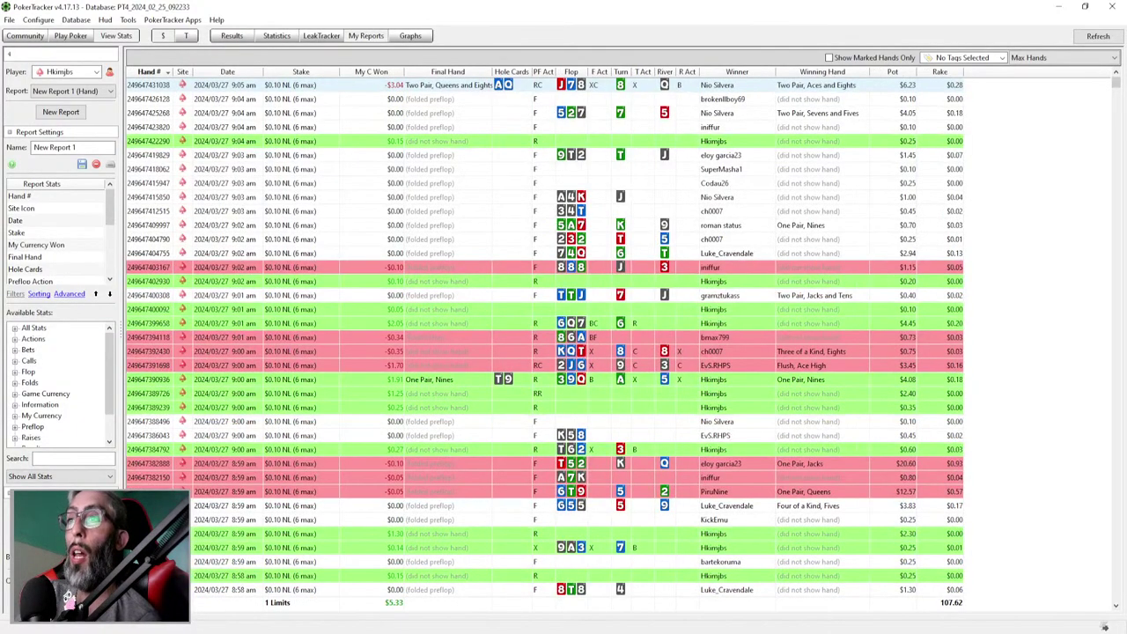
Sort the report by My C Won with the biggest losses first, and select several of the largest losing hands.
{"action": "left_click", "coordinate": [391, 74]}
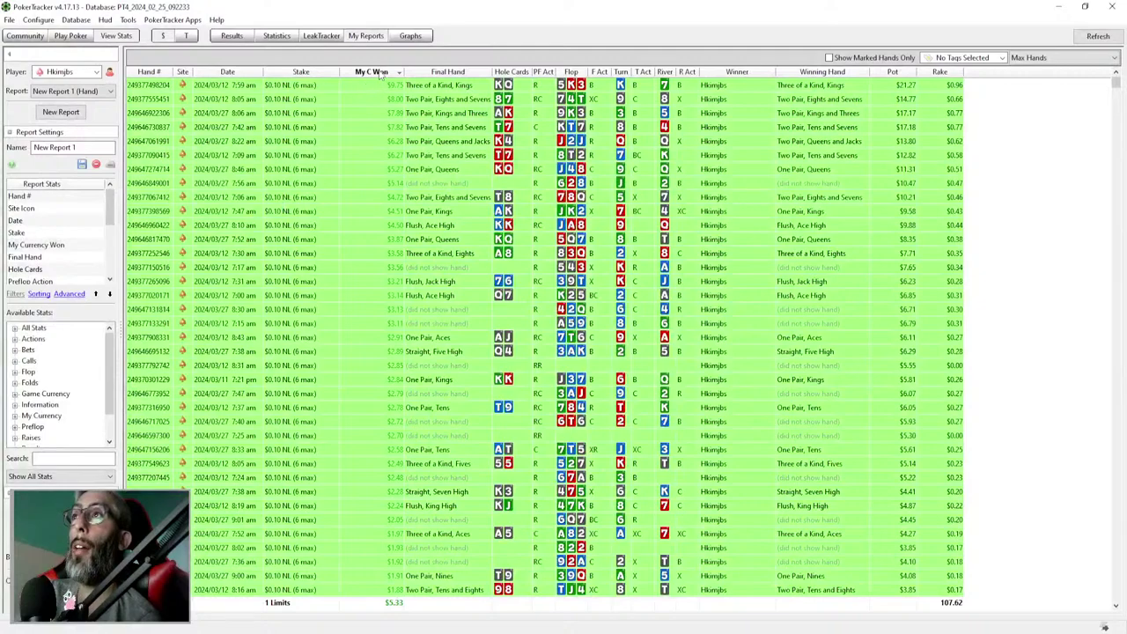
{"action": "left_click", "coordinate": [382, 74]}
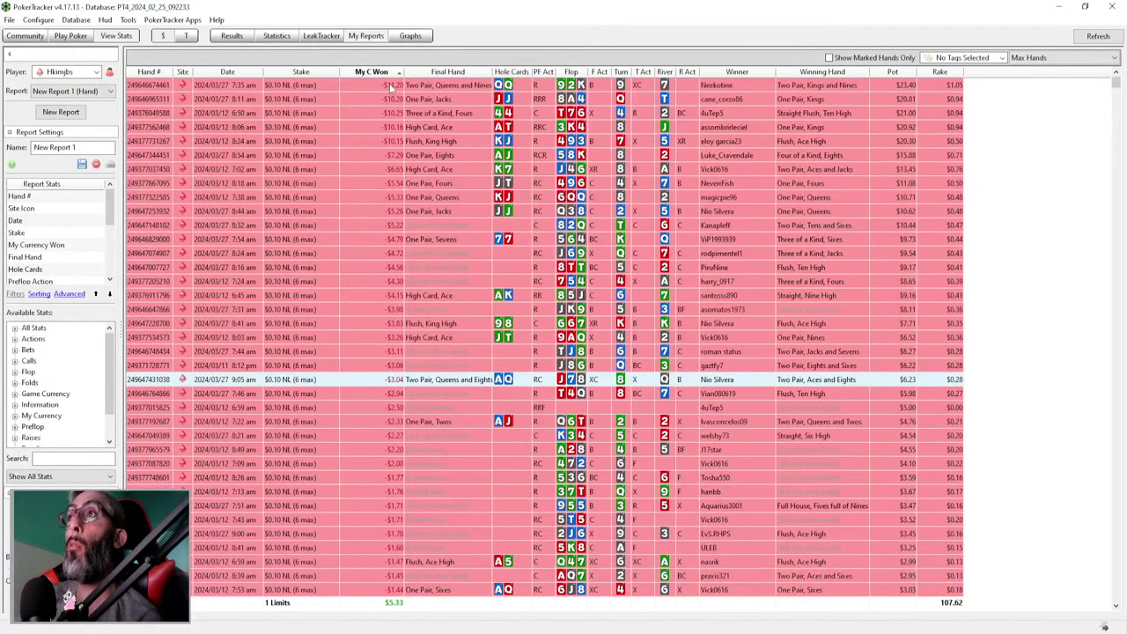
{"action": "left_click_drag", "start_coordinate": [389, 84], "coordinate": [386, 132]}
{"action": "left_click_drag", "start_coordinate": [433, 187], "coordinate": [432, 211]}
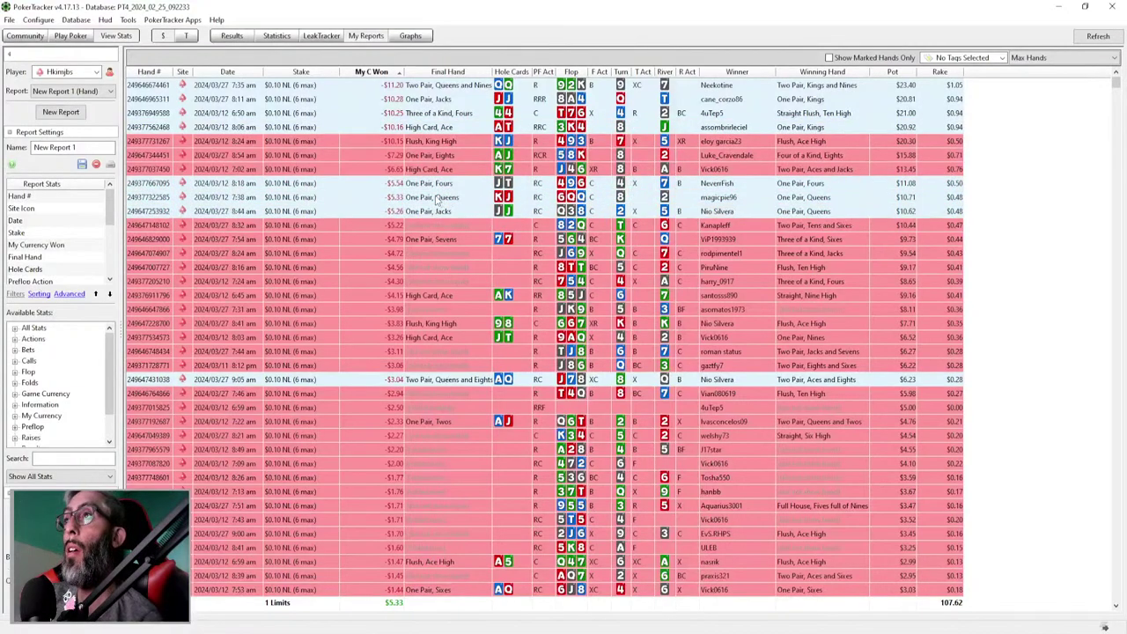
Replay the selected losing hands in a full-screen hand replayer.
{"action": "right_click", "coordinate": [435, 195]}
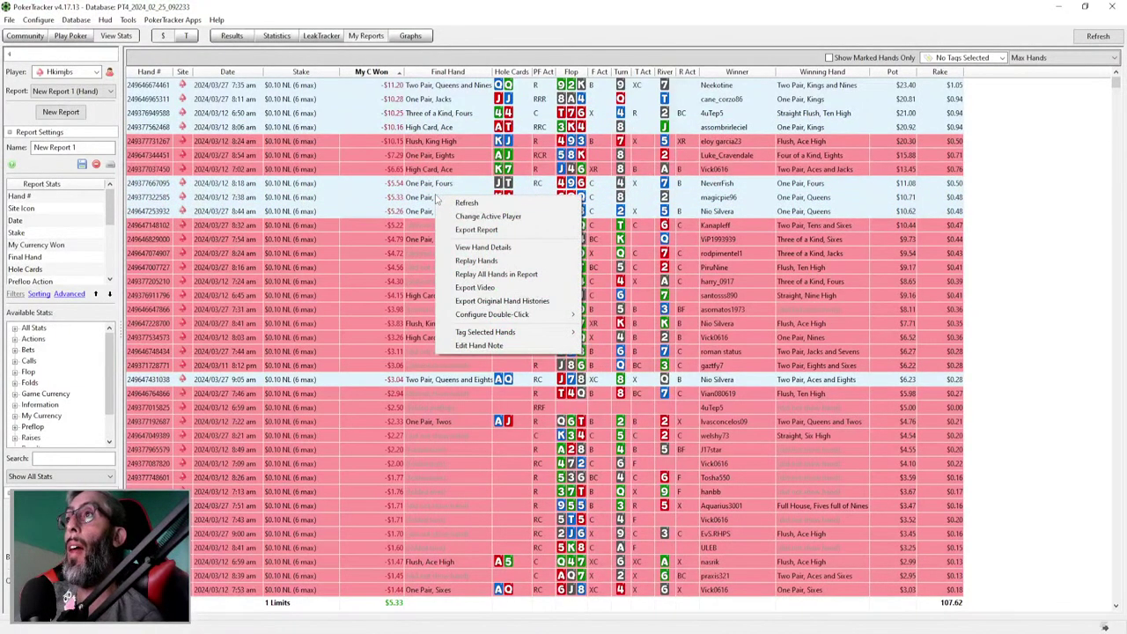
{"action": "left_click", "coordinate": [476, 262]}
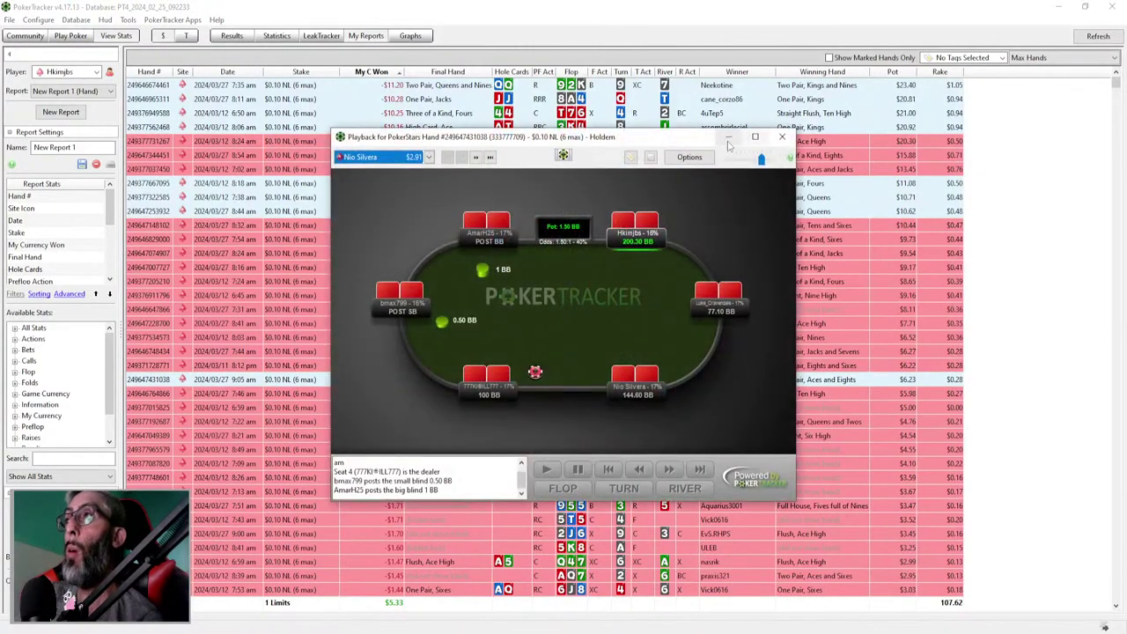
{"action": "left_click", "coordinate": [755, 138]}
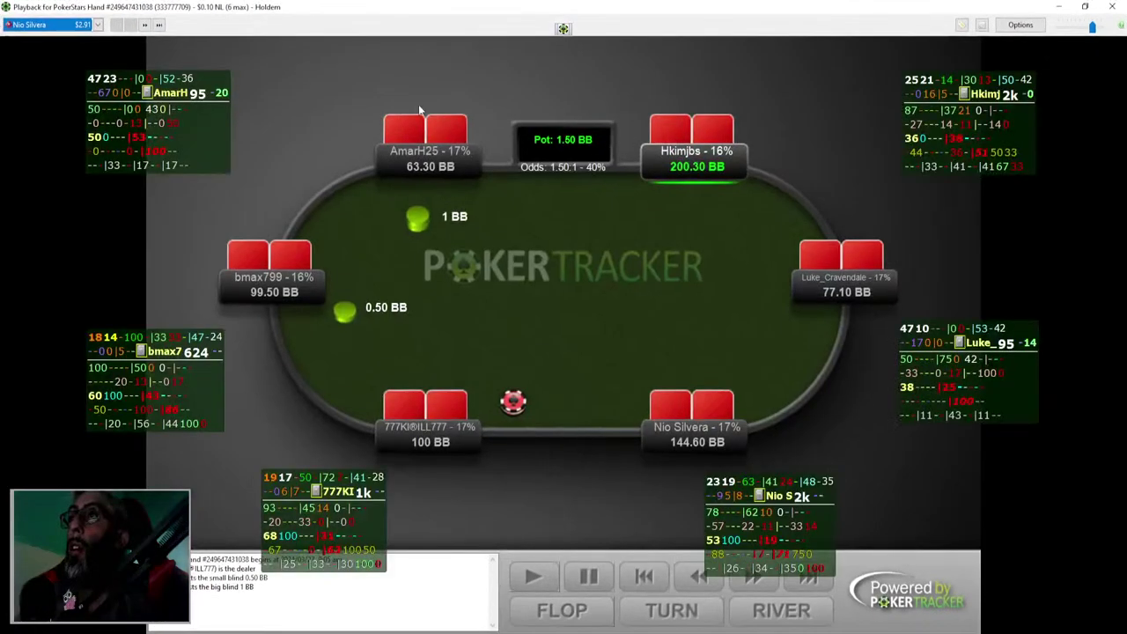
Switch the replayer to the $9.59 hand and the $9.81 hand from the loaded hands, and close the replayer.
{"action": "left_click", "coordinate": [97, 25]}
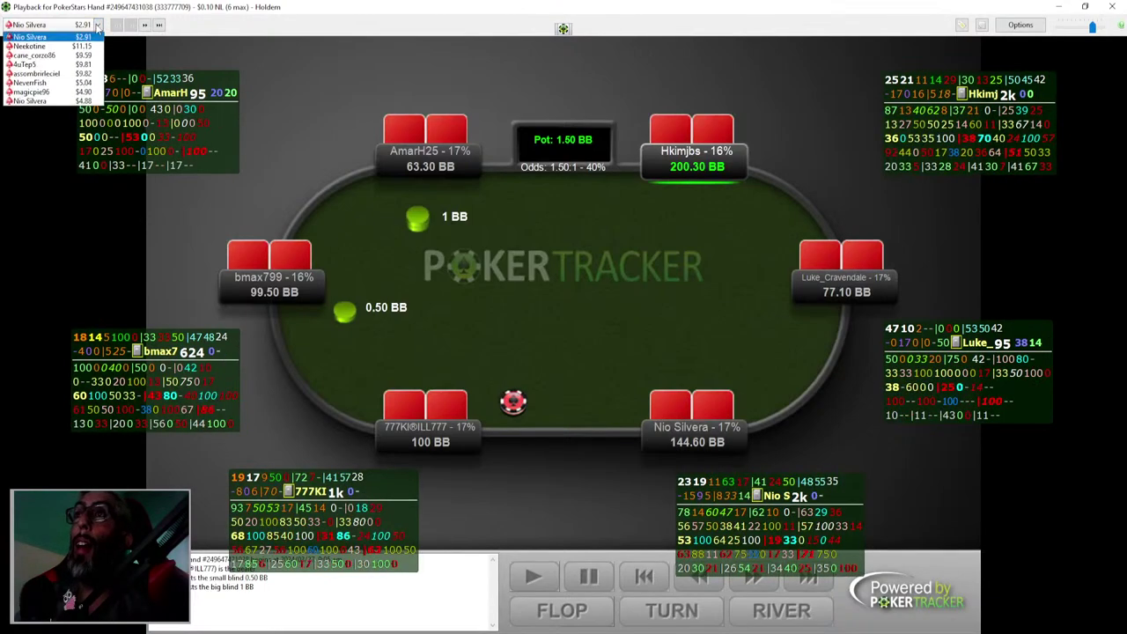
{"action": "left_click", "coordinate": [33, 55]}
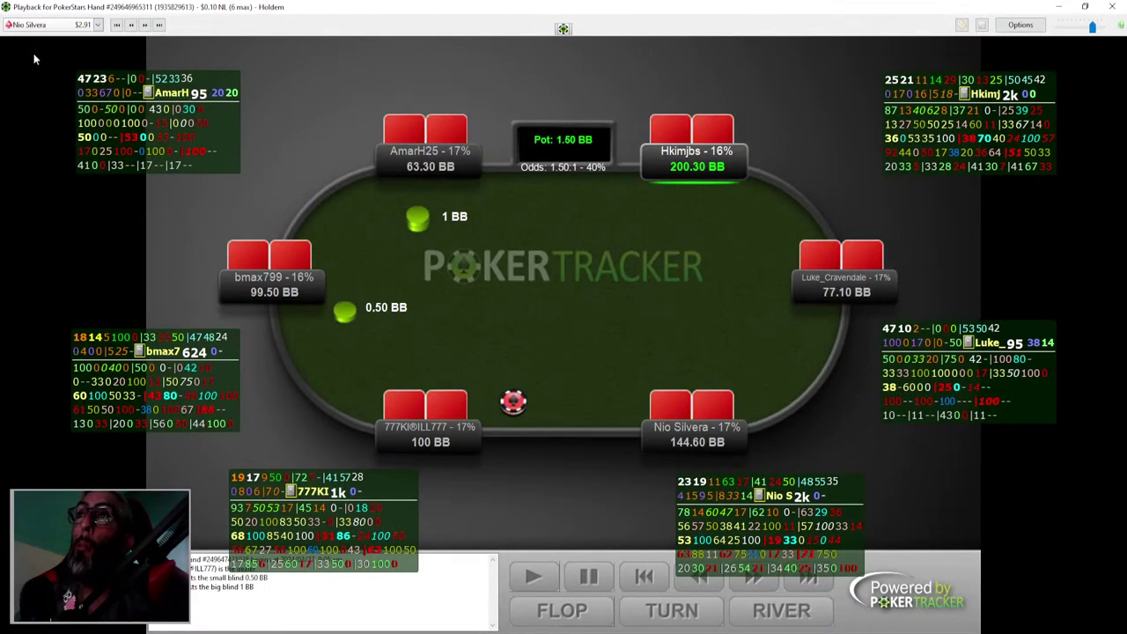
{"action": "left_click", "coordinate": [97, 25]}
{"action": "left_click", "coordinate": [65, 68]}
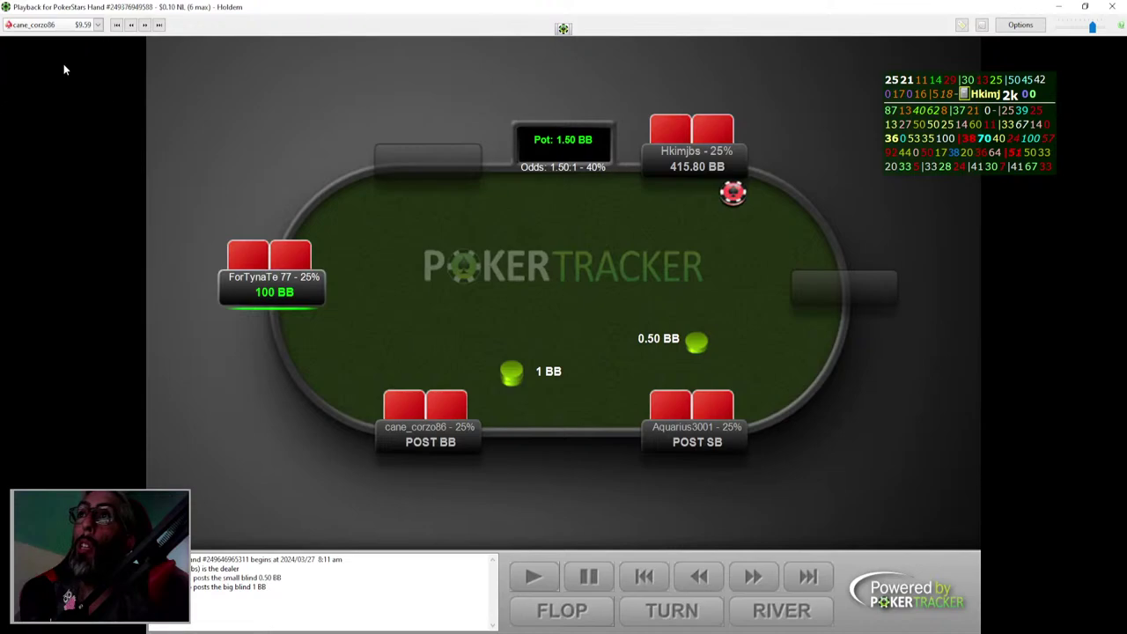
{"action": "left_click", "coordinate": [98, 24]}
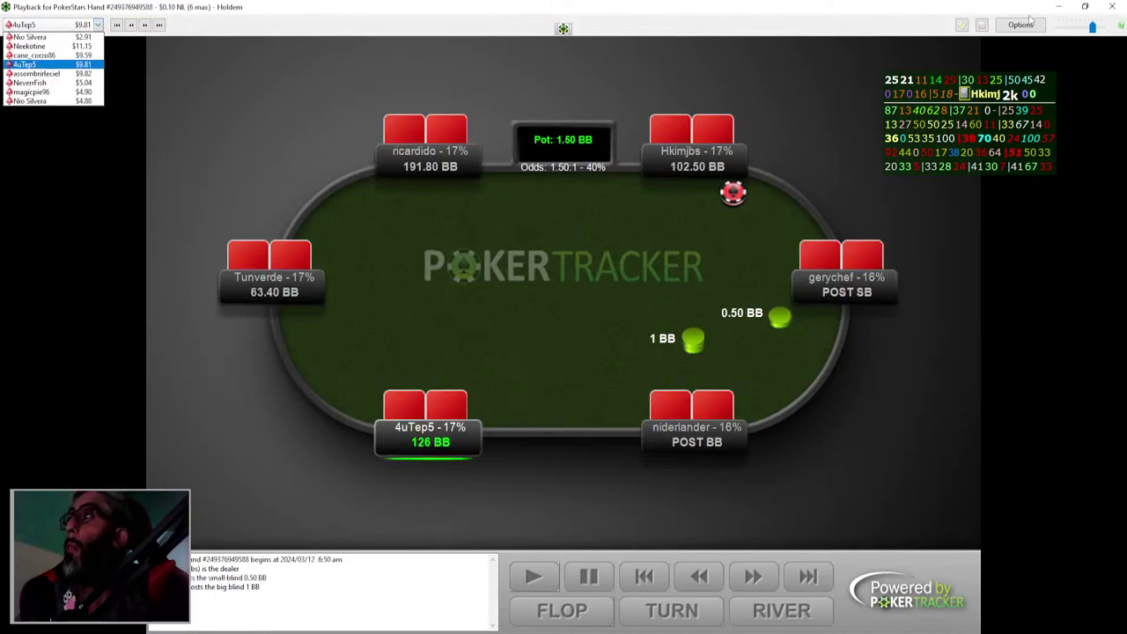
{"action": "left_click", "coordinate": [1111, 8]}
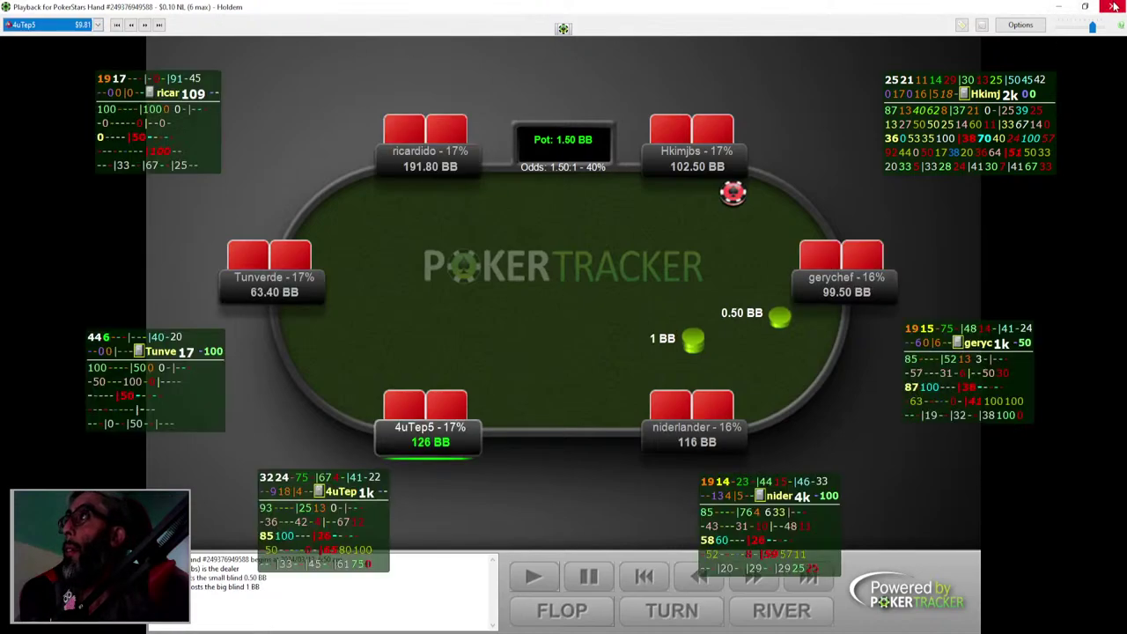
{"action": "left_click", "coordinate": [1111, 8]}
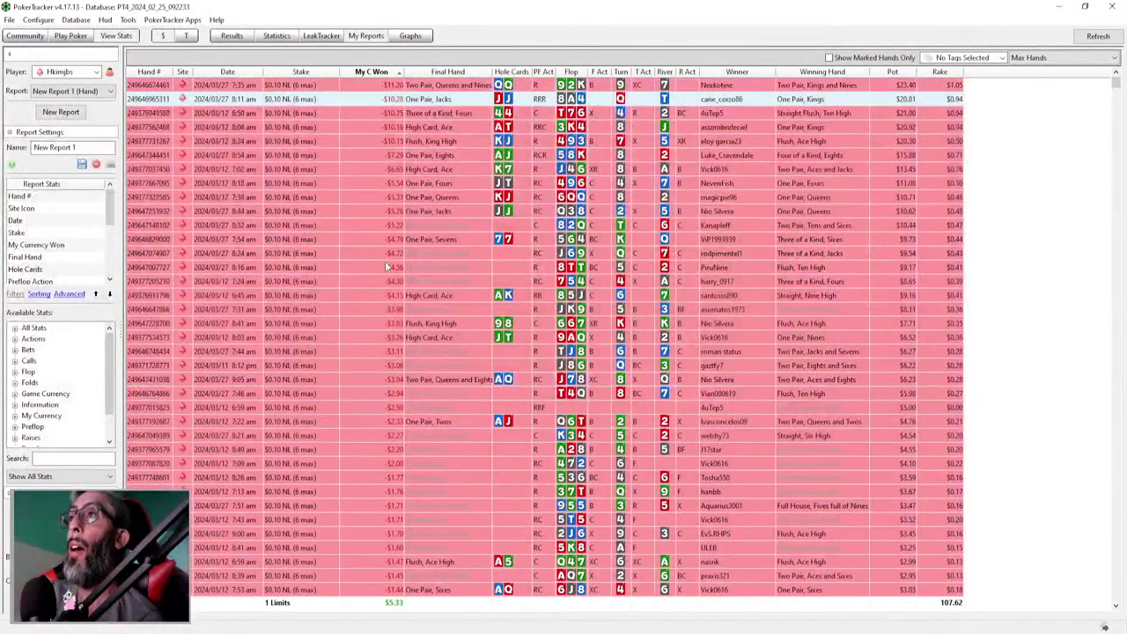
Replay the -$11.20, -$10.28, -$5.54, -$4.72, -$3.98 and -$3.26 hands together in a full-screen replayer.
{"action": "left_click", "coordinate": [384, 265]}
{"action": "left_click", "coordinate": [411, 84]}
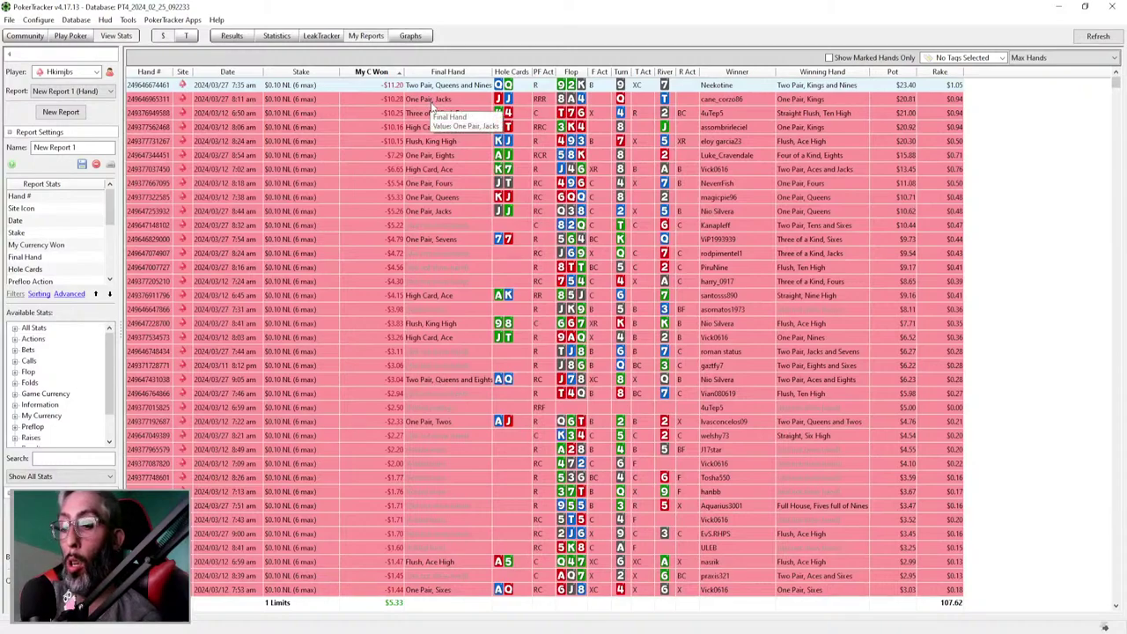
{"action": "left_click", "coordinate": [429, 99], "text": "ctrl"}
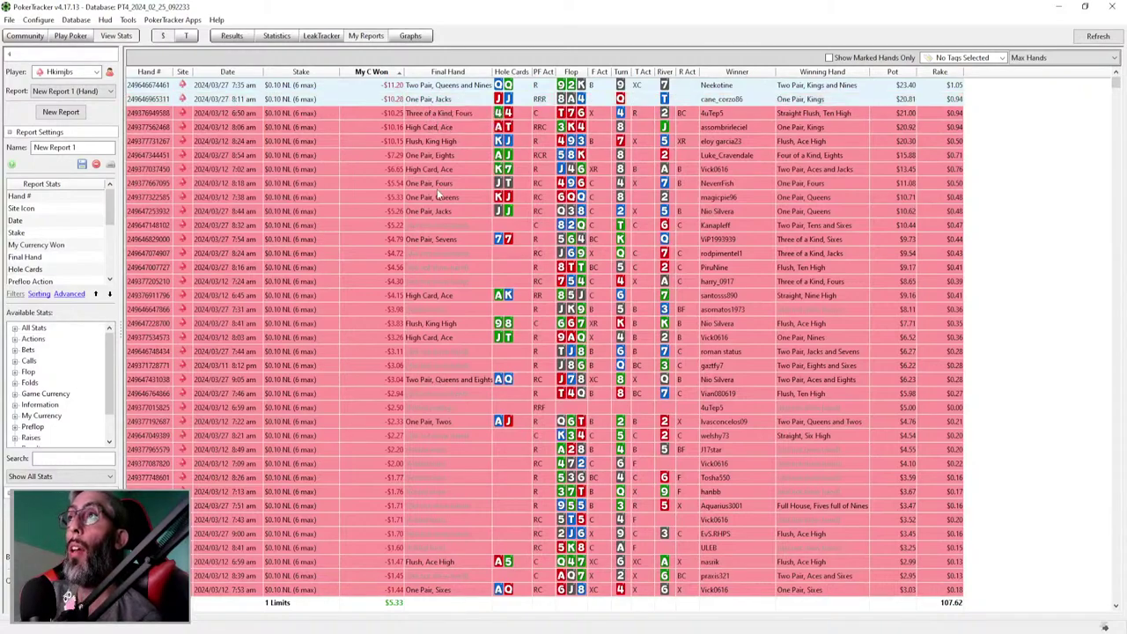
{"action": "left_click", "coordinate": [436, 183], "text": "ctrl"}
{"action": "left_click", "coordinate": [437, 253], "text": "ctrl"}
{"action": "left_click", "coordinate": [438, 310], "text": "ctrl"}
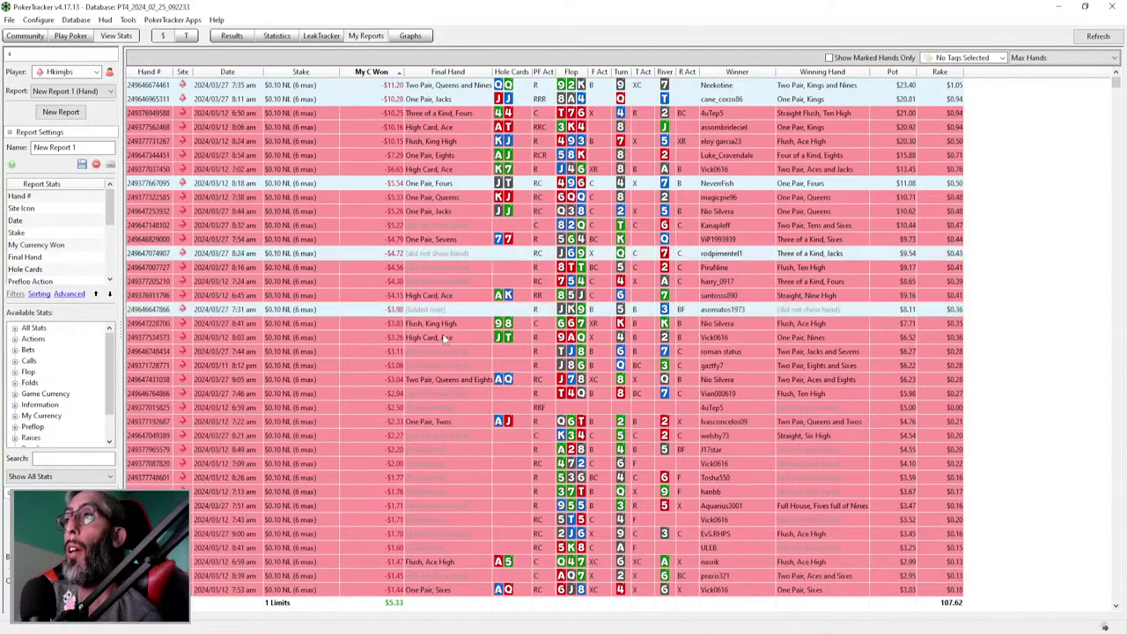
{"action": "left_click", "coordinate": [444, 338], "text": "ctrl"}
{"action": "right_click", "coordinate": [420, 338]}
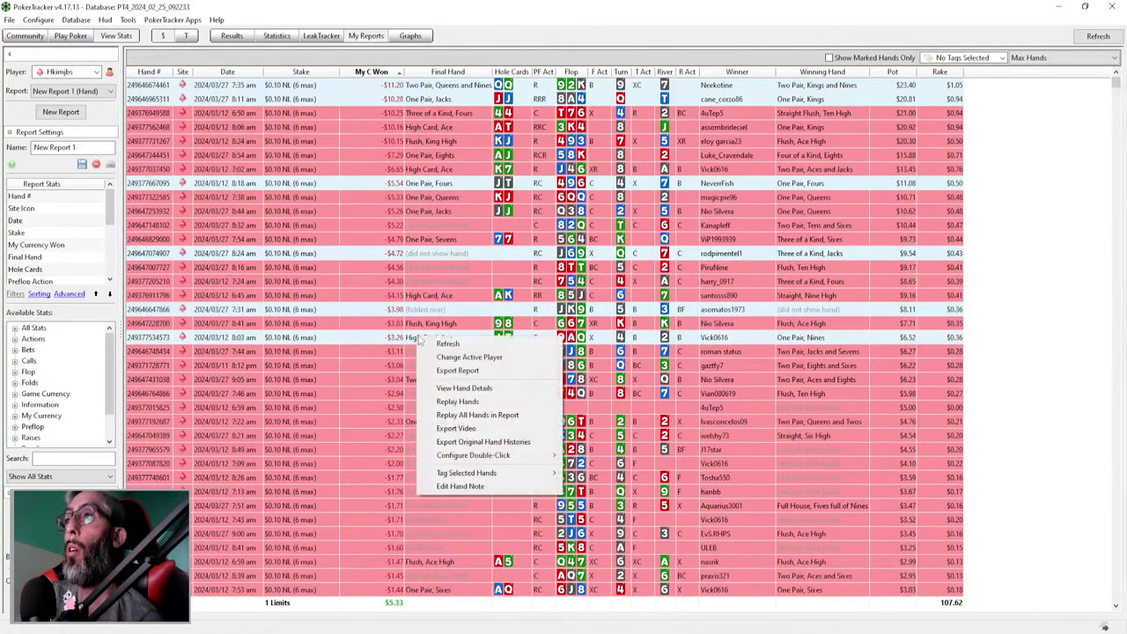
{"action": "left_click", "coordinate": [464, 403]}
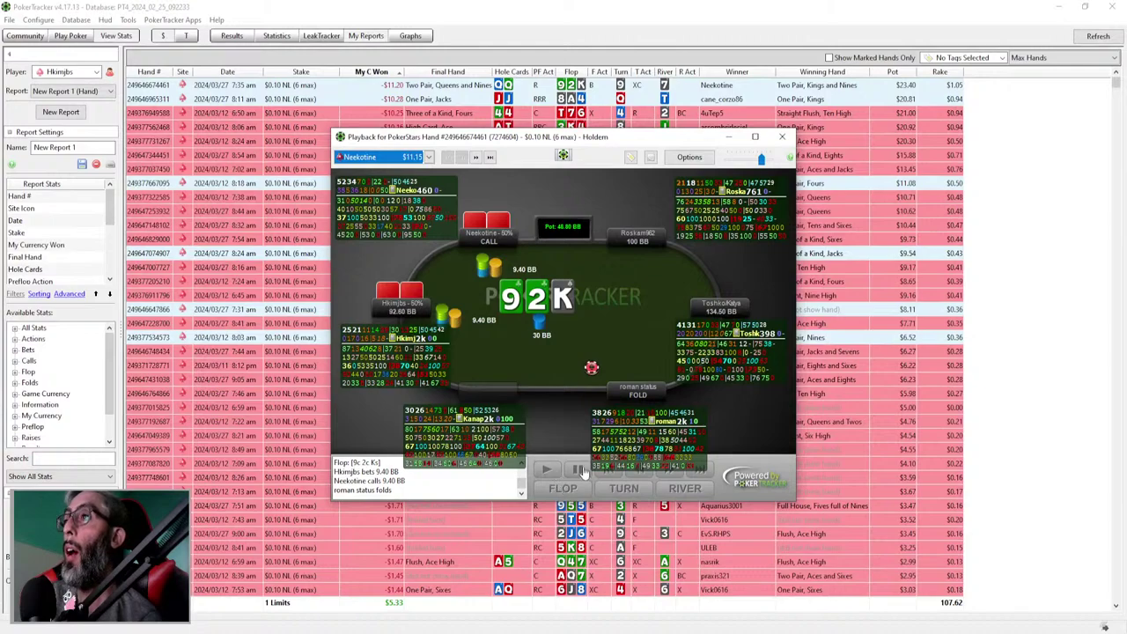
{"action": "left_click", "coordinate": [755, 136]}
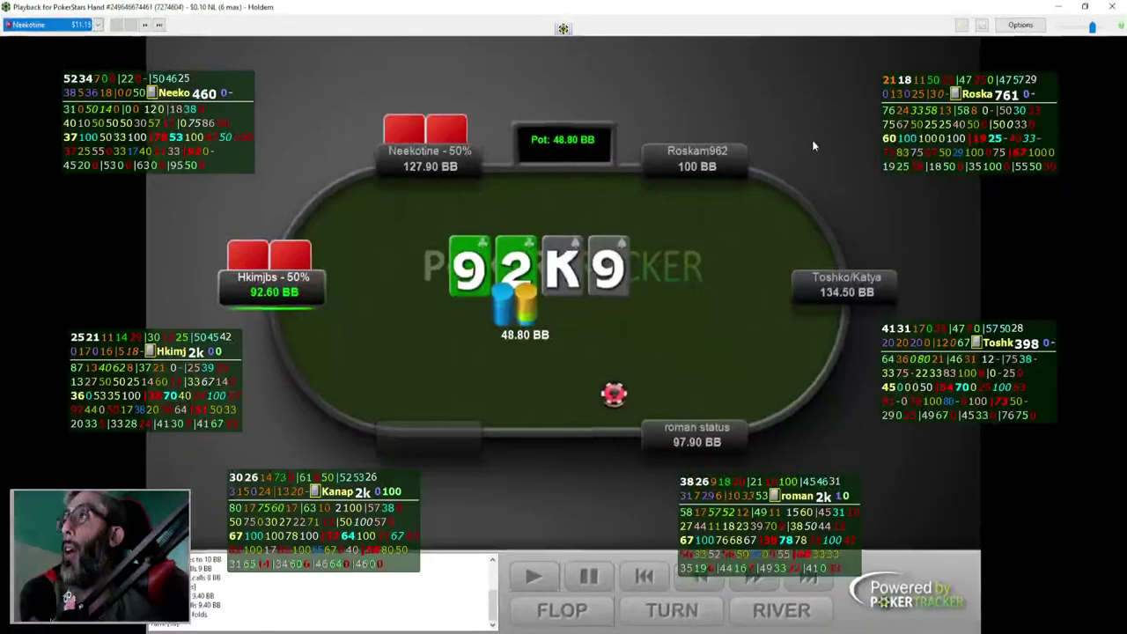
Examine the replayer's speed control and its HUD layout options without changing them, and close the replayer.
{"action": "left_click", "coordinate": [1092, 28]}
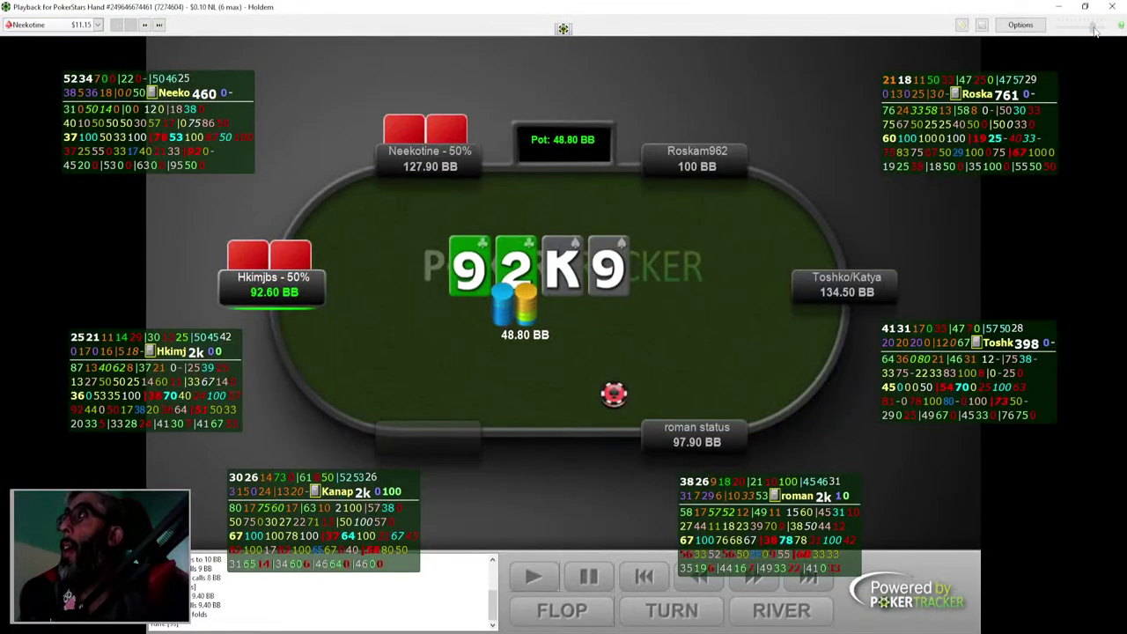
{"action": "mouse_move", "coordinate": [1089, 31]}
{"action": "left_mouse_down"}
{"action": "mouse_move", "coordinate": [1071, 30]}
{"action": "mouse_move", "coordinate": [1088, 31]}
{"action": "left_mouse_up"}
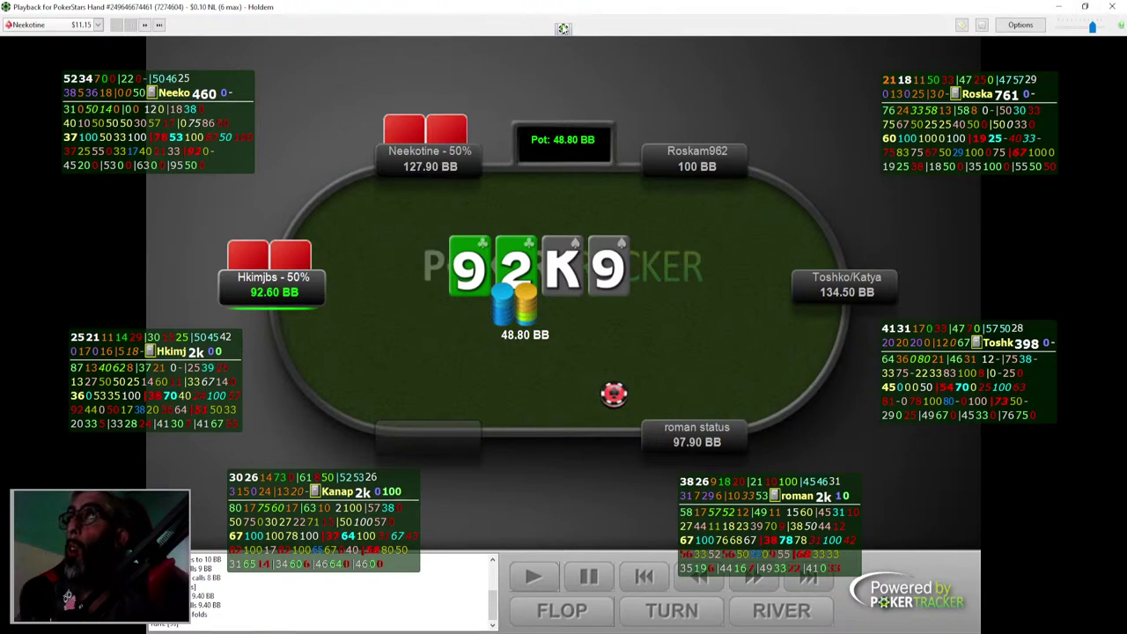
{"action": "left_click", "coordinate": [562, 29]}
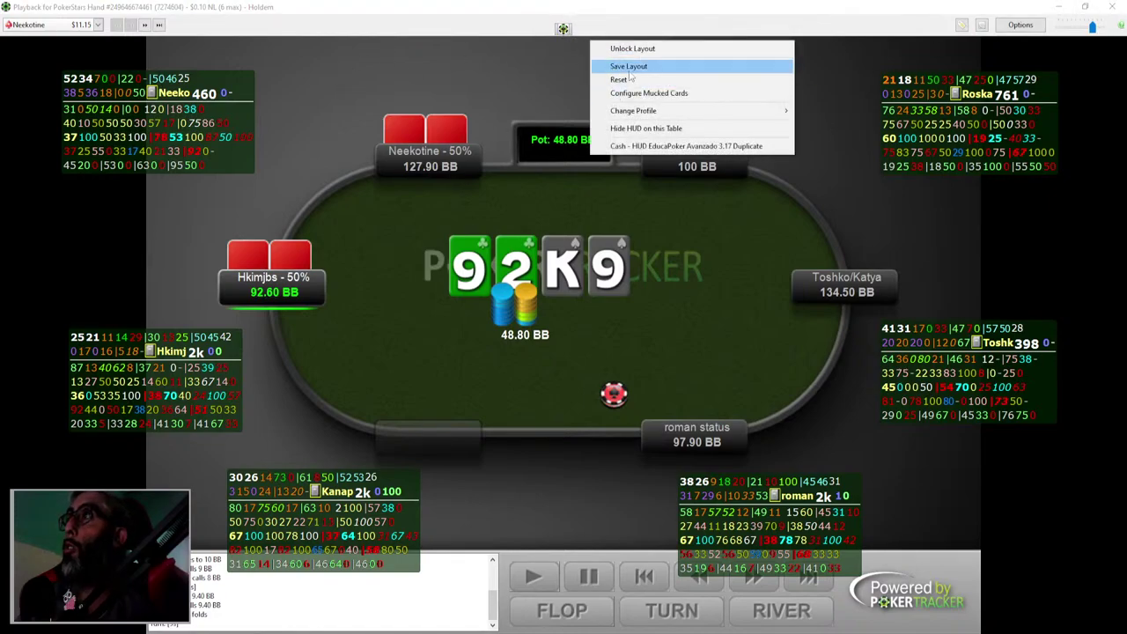
{"action": "left_click", "coordinate": [846, 10]}
{"action": "left_click", "coordinate": [1111, 7]}
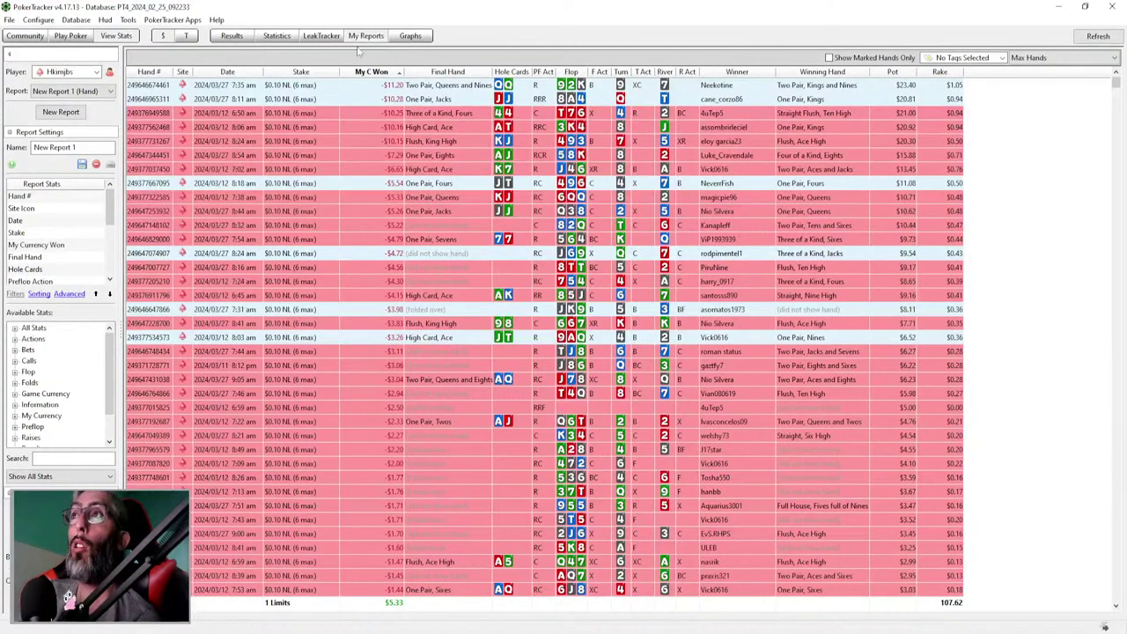
Review the player's results overview and winnings graph, including the date filter options available for the graph.
{"action": "left_click", "coordinate": [233, 37]}
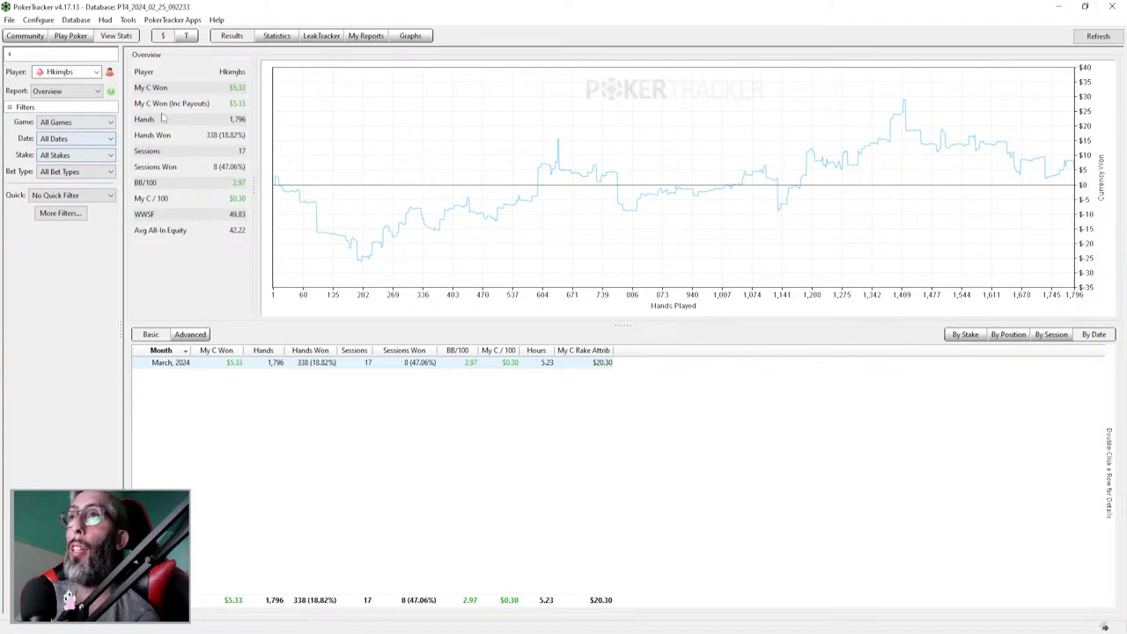
{"action": "left_click", "coordinate": [410, 36]}
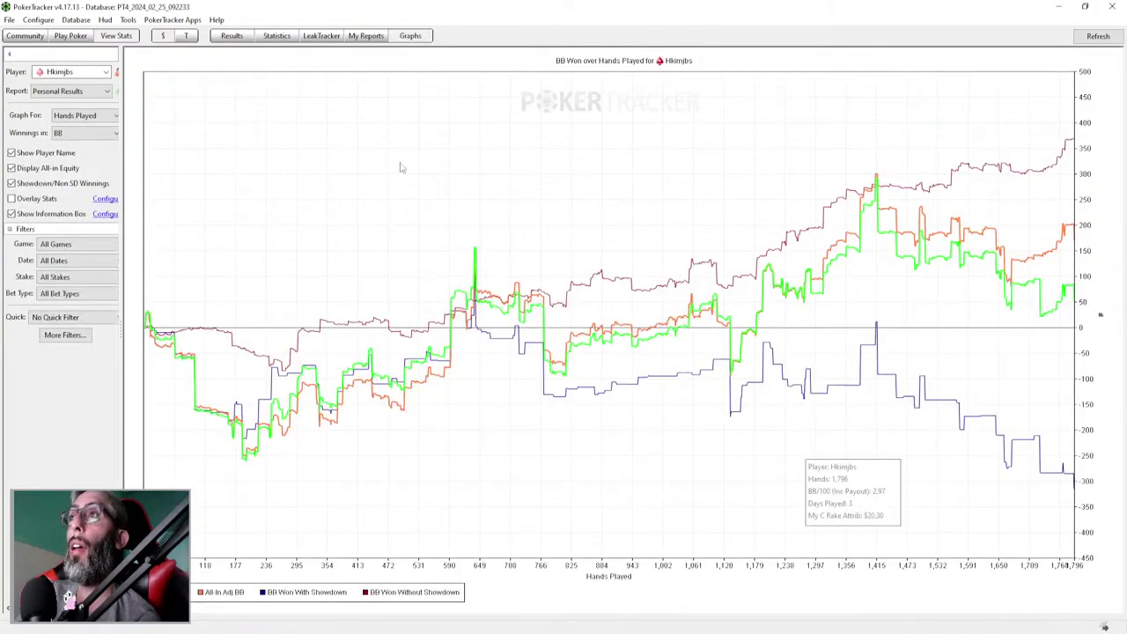
{"action": "left_click", "coordinate": [83, 262]}
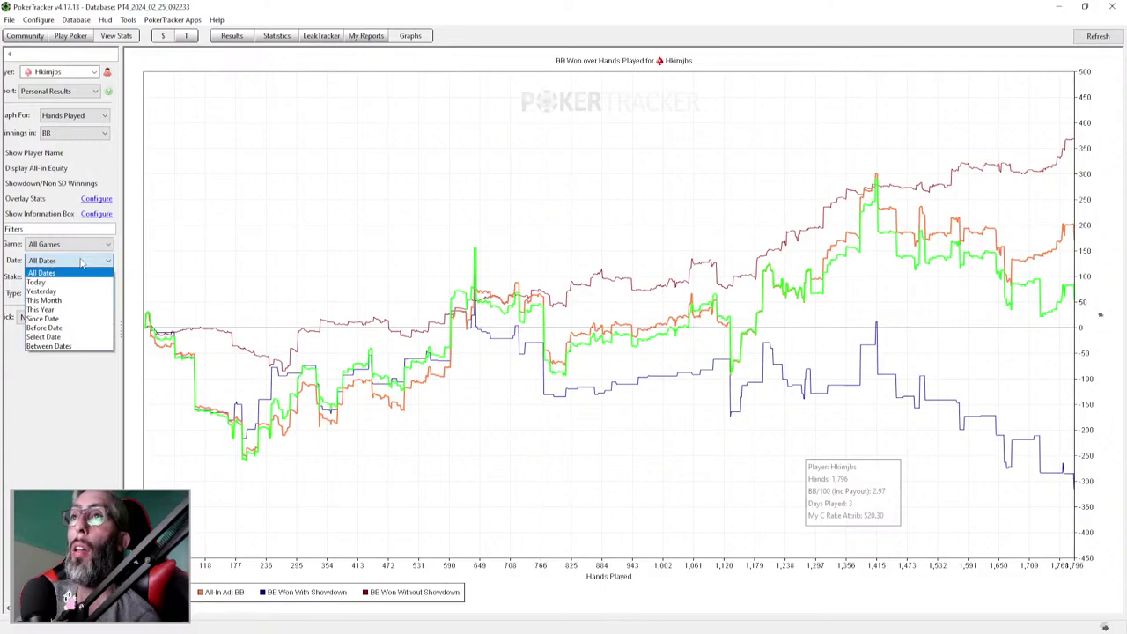
{"action": "left_click", "coordinate": [81, 262]}
{"action": "left_click", "coordinate": [232, 35]}
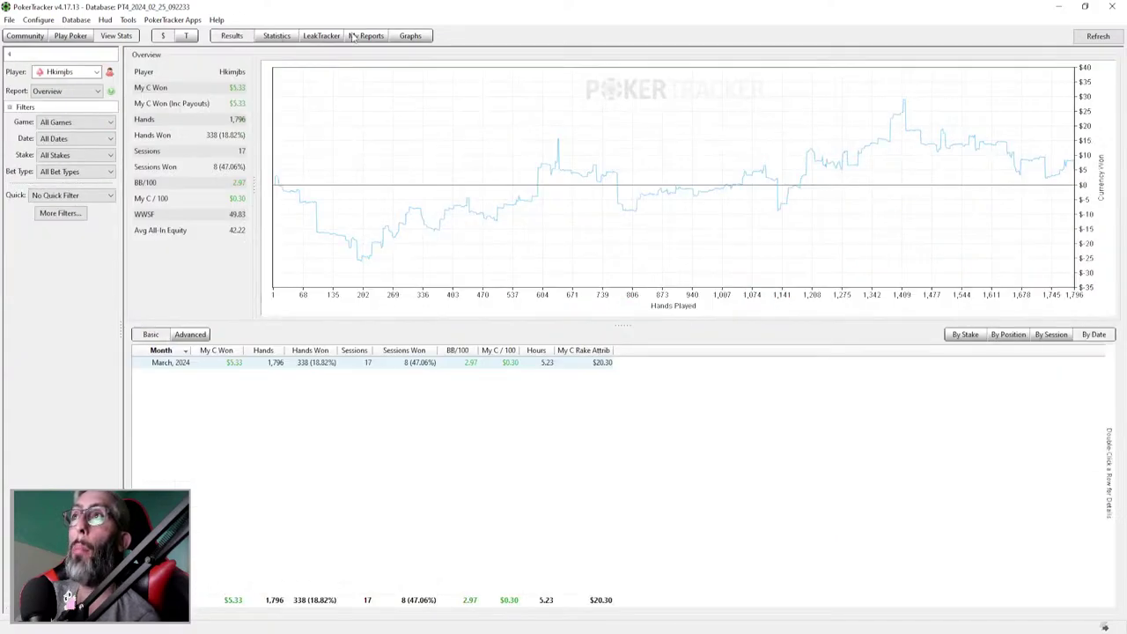
{"action": "left_click", "coordinate": [410, 36]}
Open the custom report New Report 1 (Player) and examine each player's winnings and stats.
{"action": "left_click", "coordinate": [366, 36]}
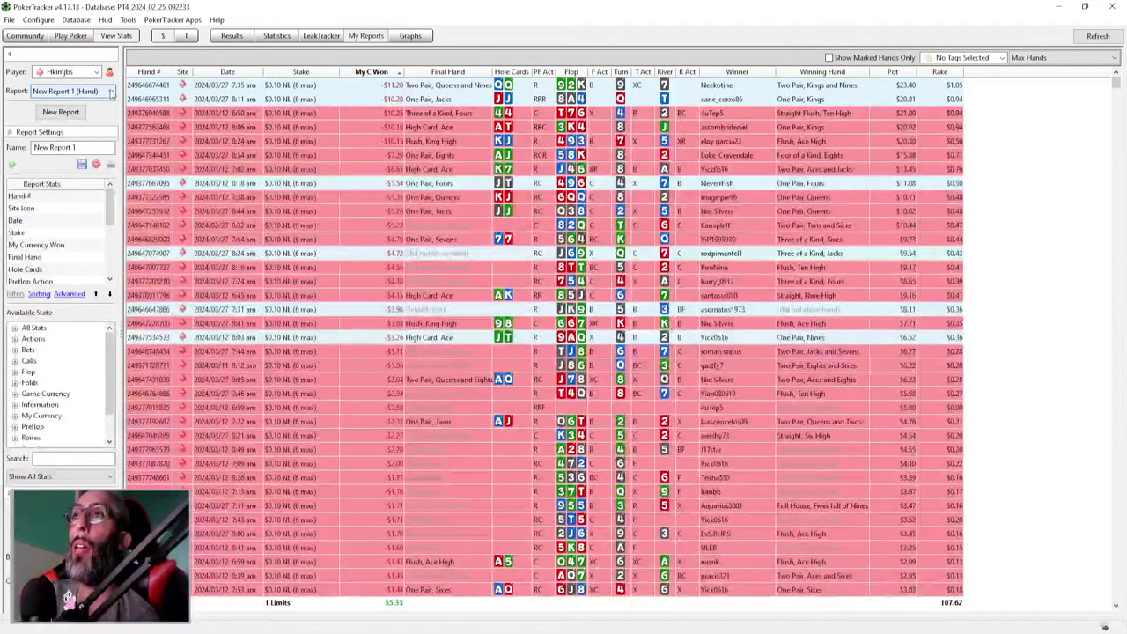
{"action": "left_click", "coordinate": [110, 93]}
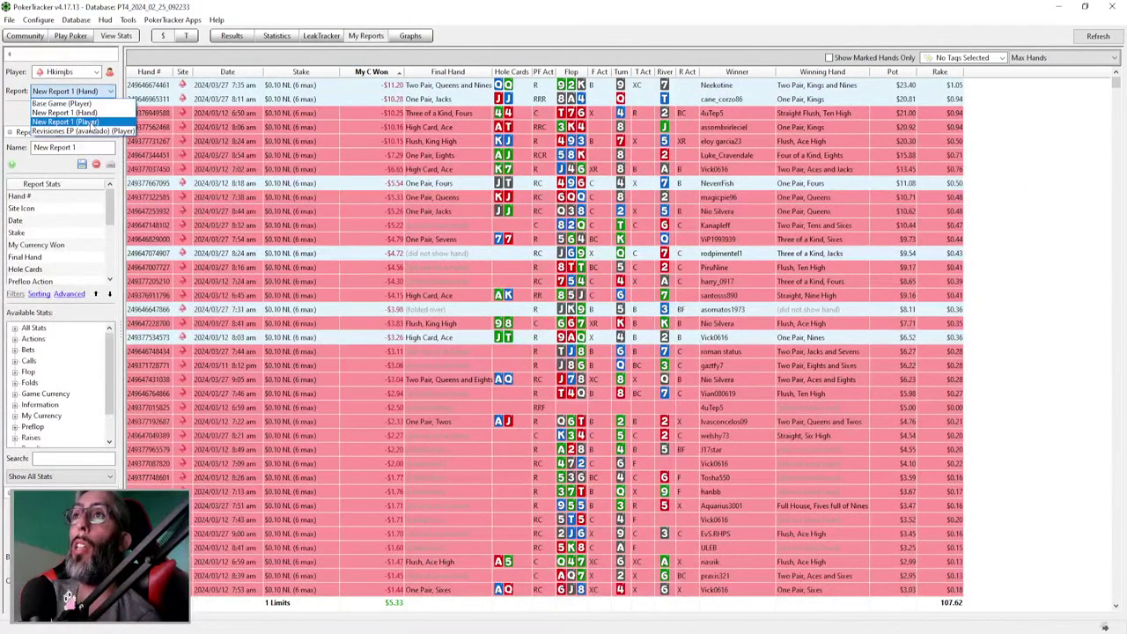
{"action": "left_click", "coordinate": [90, 124]}
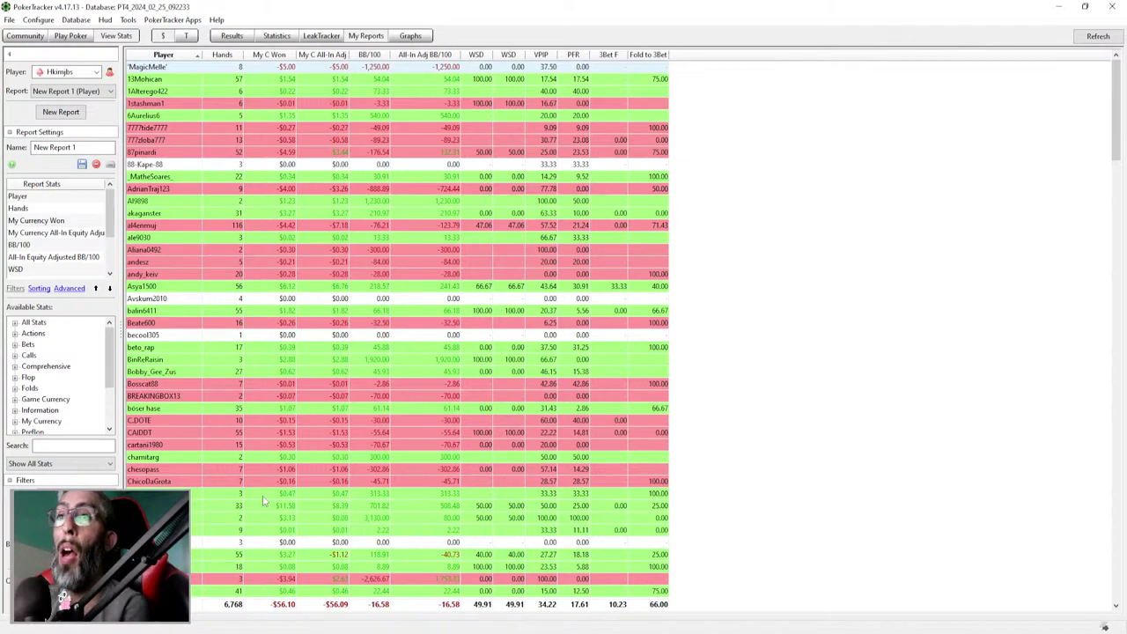
{"action": "mouse_move", "coordinate": [262, 500]}
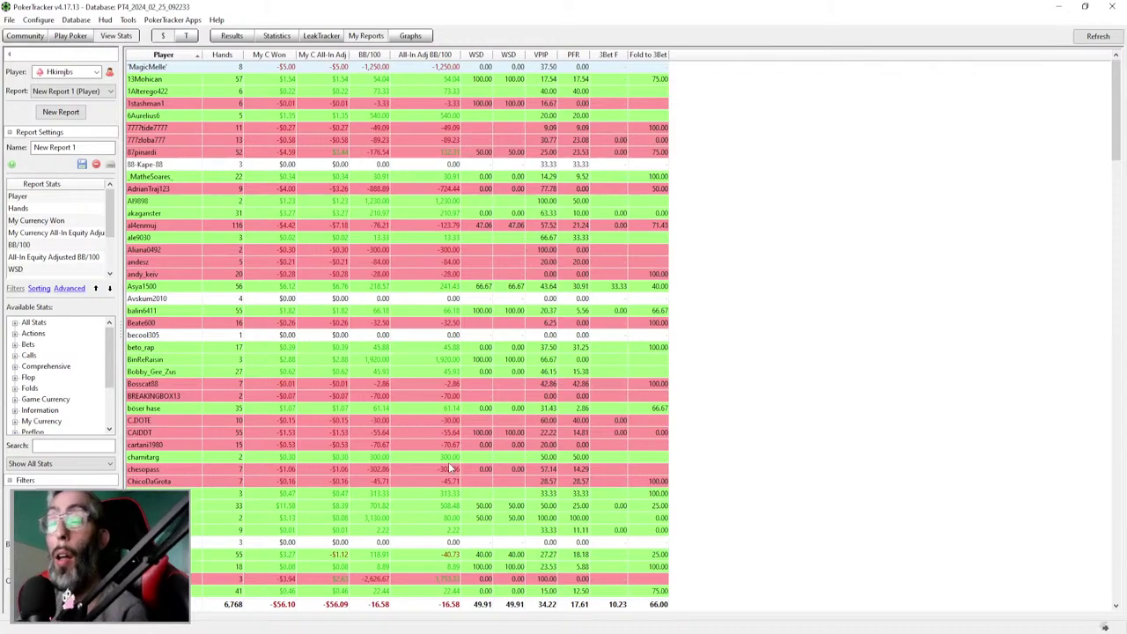
{"action": "mouse_move", "coordinate": [450, 469]}
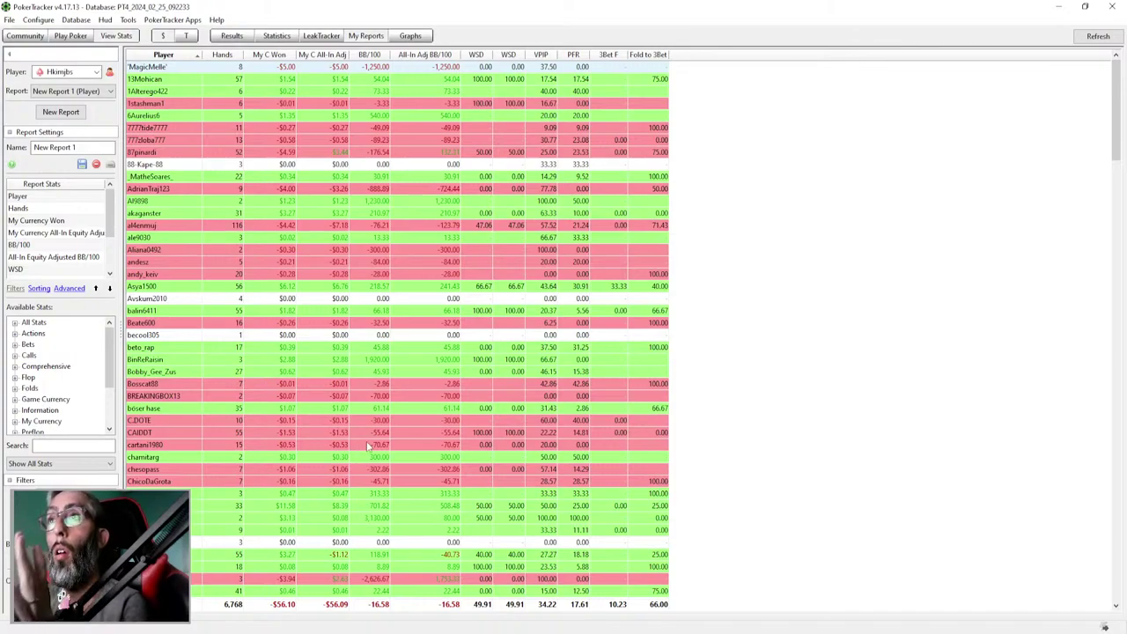
{"action": "mouse_move", "coordinate": [368, 446]}
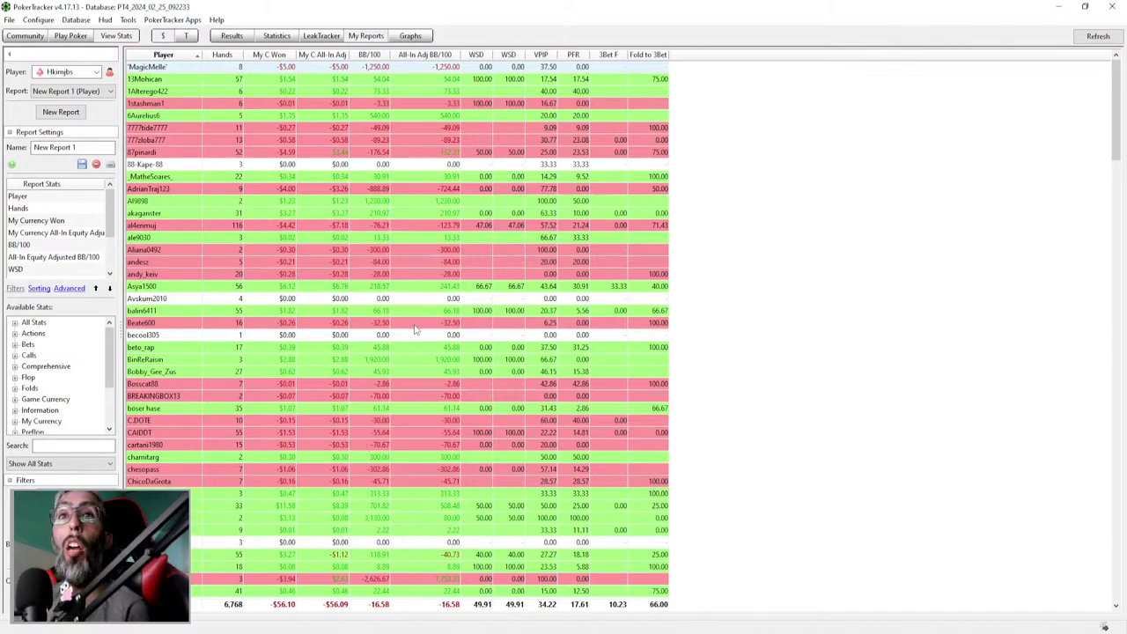
{"action": "mouse_move", "coordinate": [415, 330]}
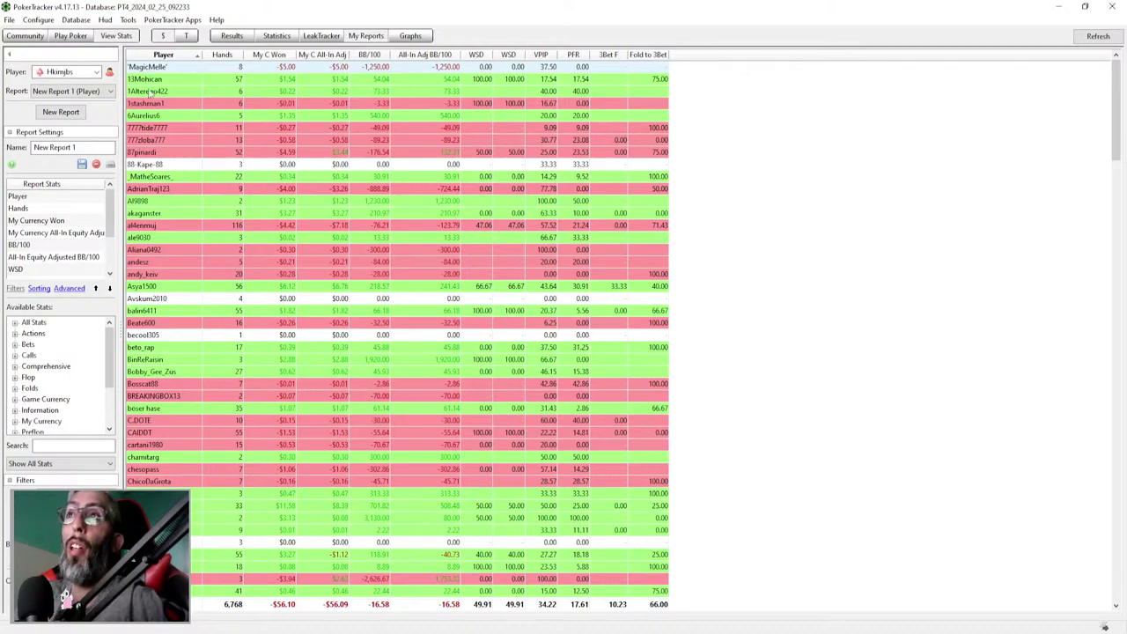
Switch back to New Report 1 (Hand), refresh it, and check the winnings graph before returning to the report.
{"action": "left_click", "coordinate": [111, 93]}
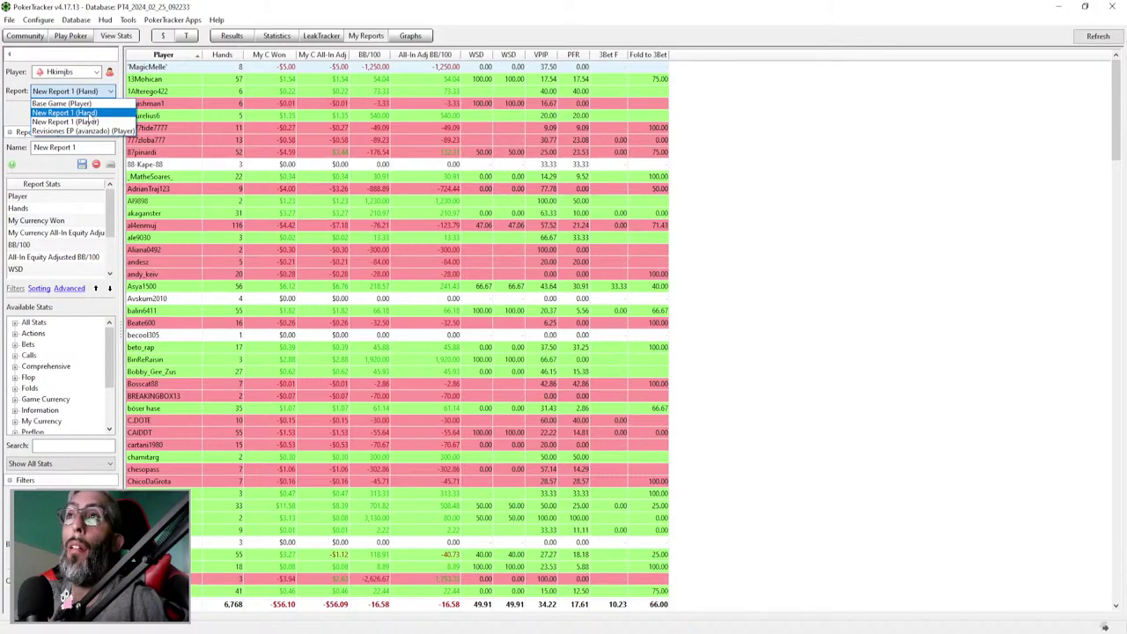
{"action": "left_click", "coordinate": [92, 113]}
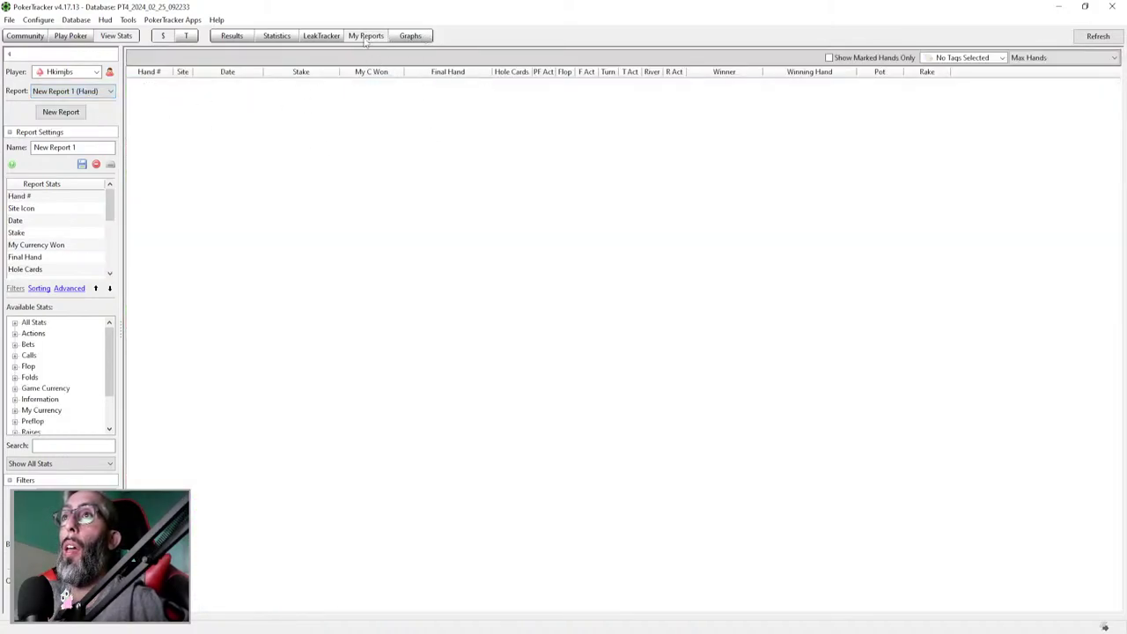
{"action": "left_click", "coordinate": [1100, 40]}
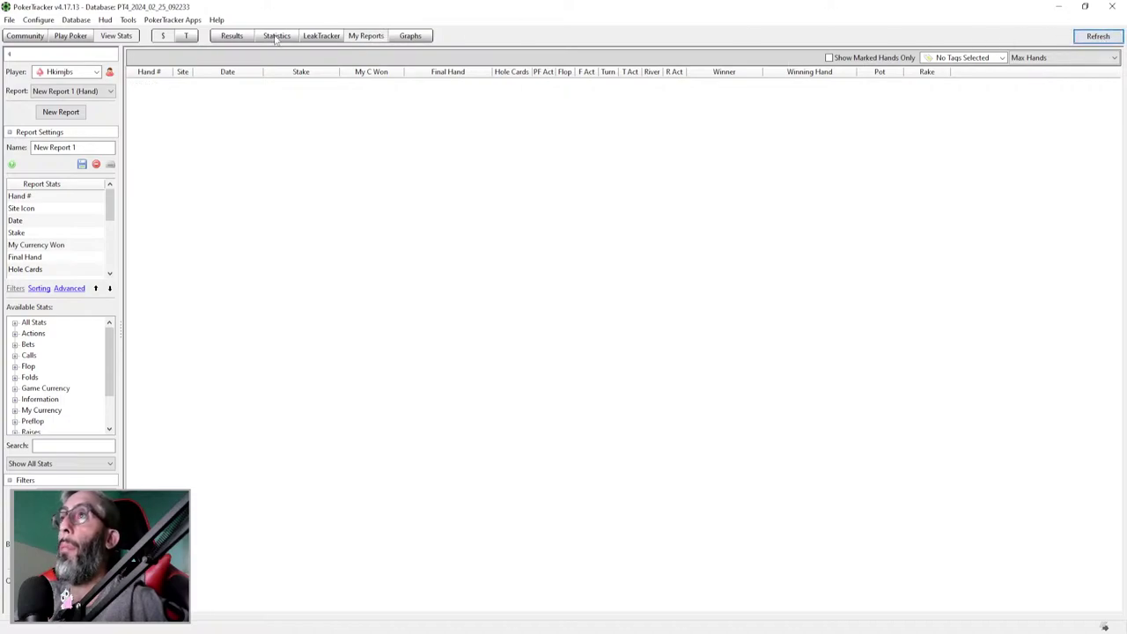
{"action": "left_click", "coordinate": [394, 41]}
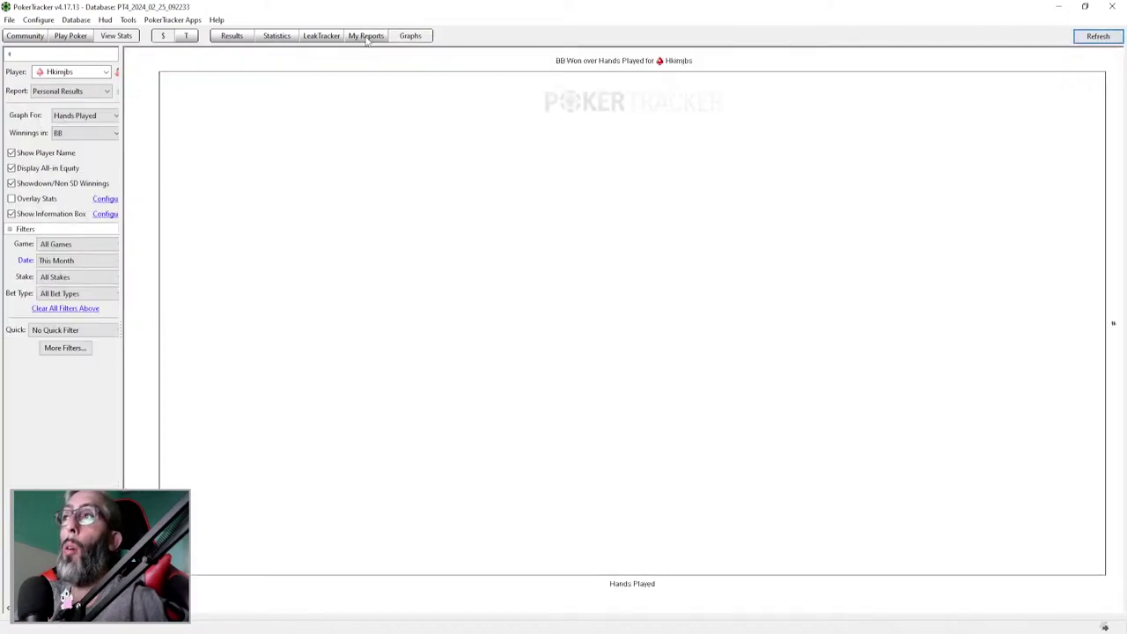
{"action": "left_click", "coordinate": [368, 39]}
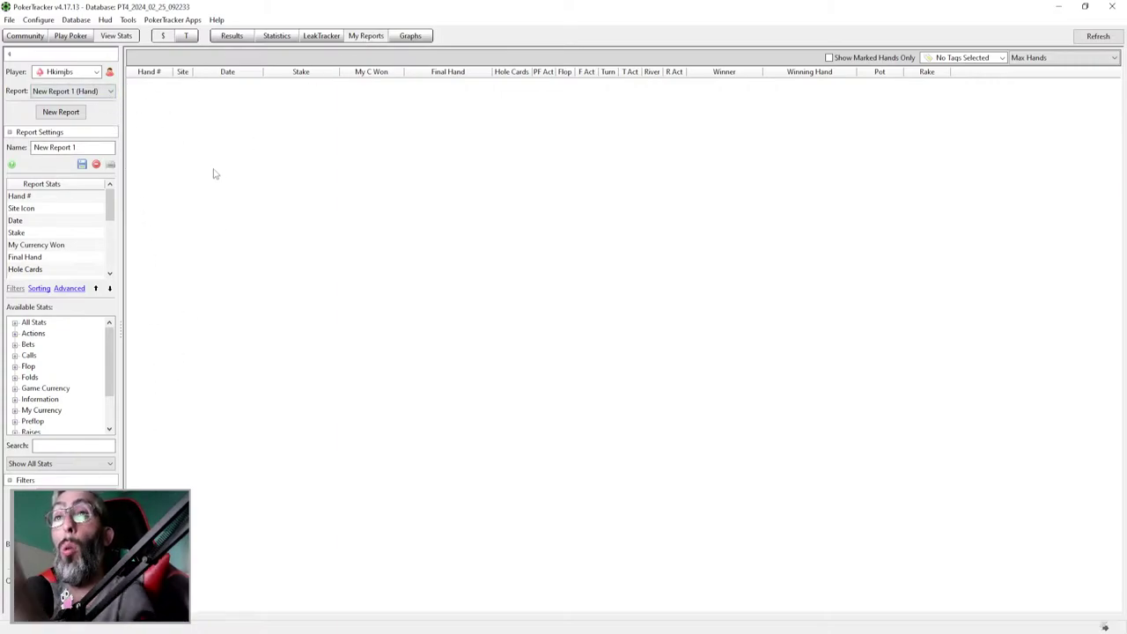
Check the results overview, and open and refresh the custom report Base Game (Player).
{"action": "left_click", "coordinate": [230, 38]}
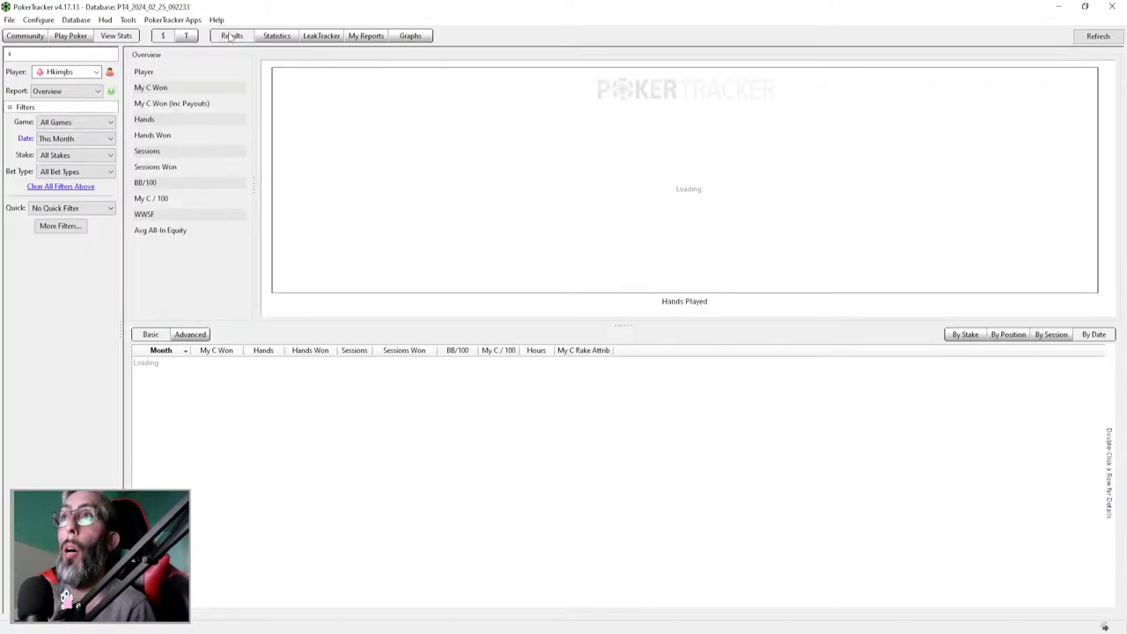
{"action": "left_click", "coordinate": [364, 37]}
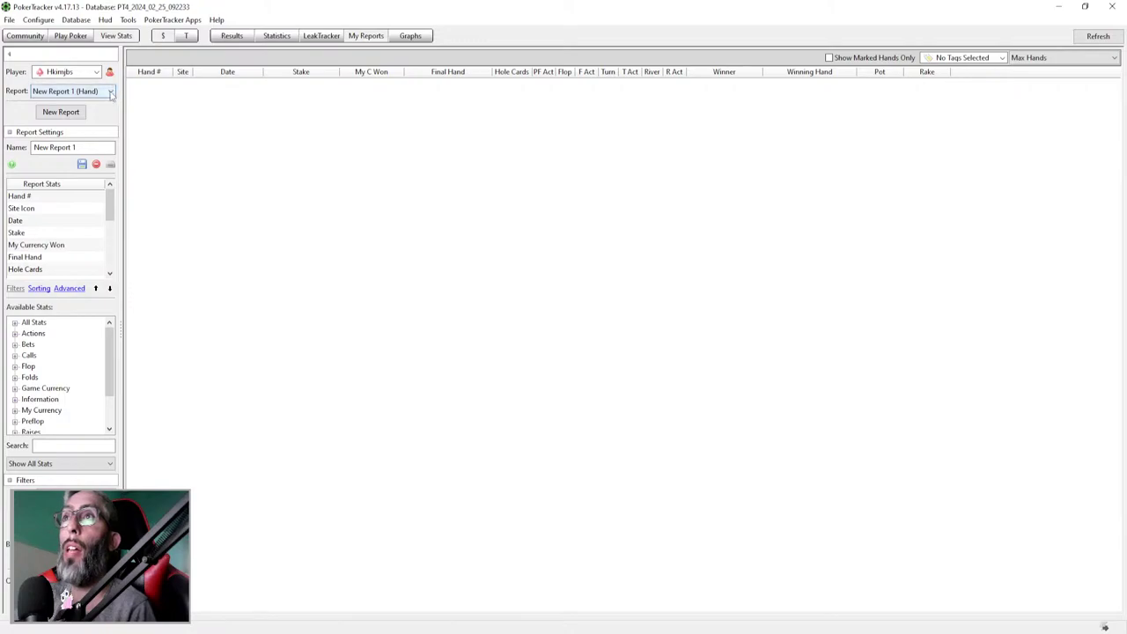
{"action": "left_click", "coordinate": [110, 92]}
{"action": "left_click", "coordinate": [69, 104]}
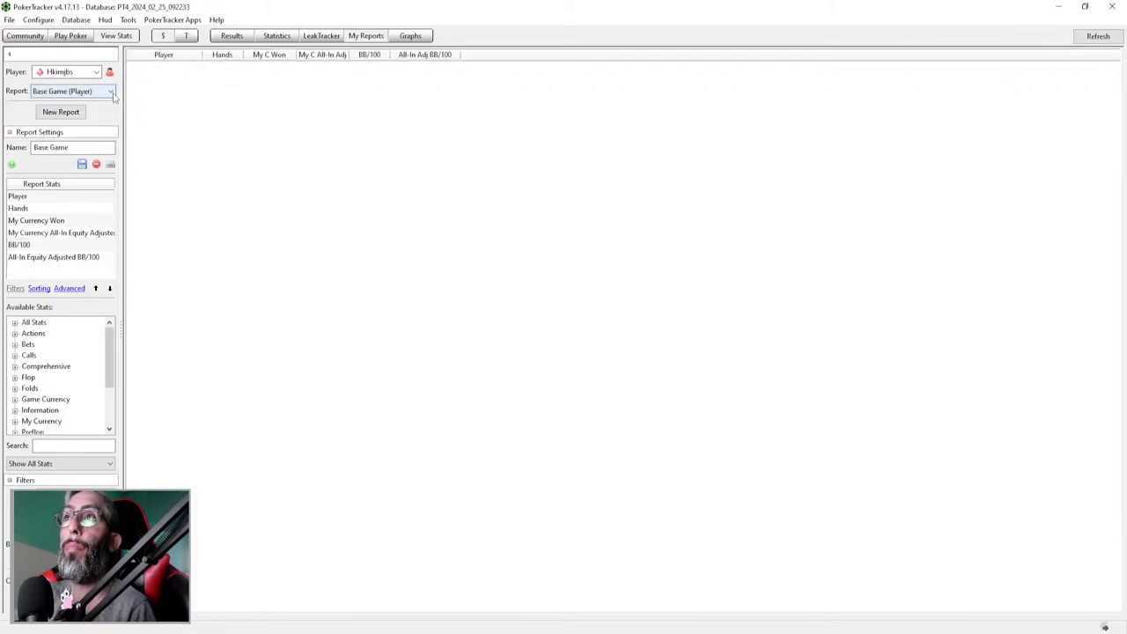
{"action": "left_click", "coordinate": [1110, 40]}
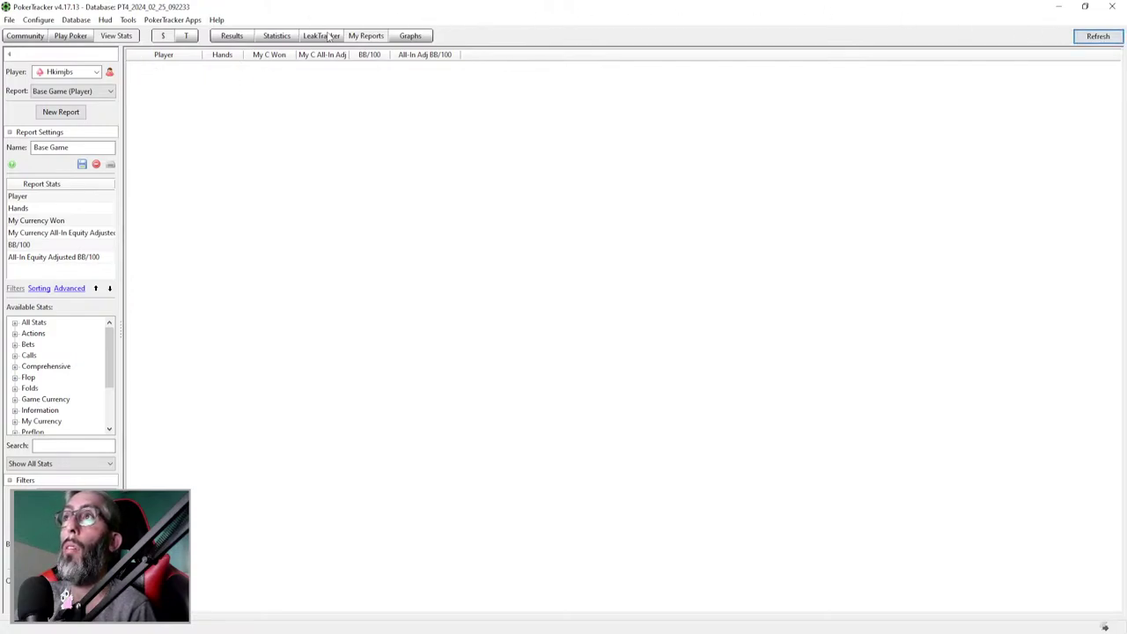
{"action": "left_click", "coordinate": [361, 37]}
{"action": "left_click", "coordinate": [361, 37]}
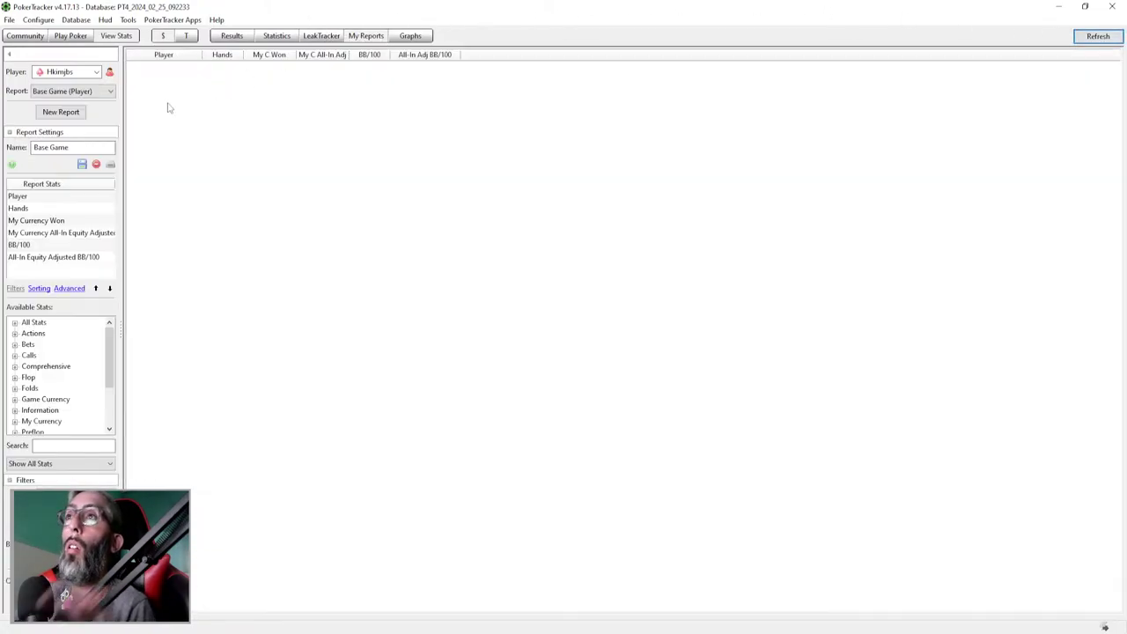
Show the most recent 100 hands in New Report 1 (Hand), sorted by My C Won with the biggest losses first.
{"action": "left_click", "coordinate": [110, 92]}
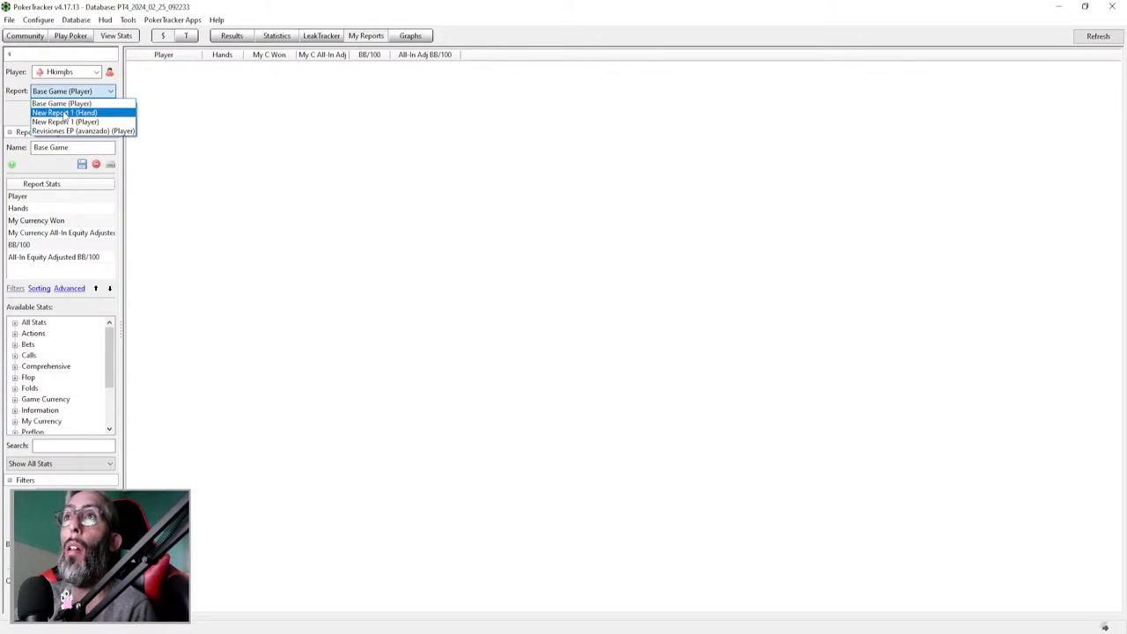
{"action": "left_click", "coordinate": [65, 111]}
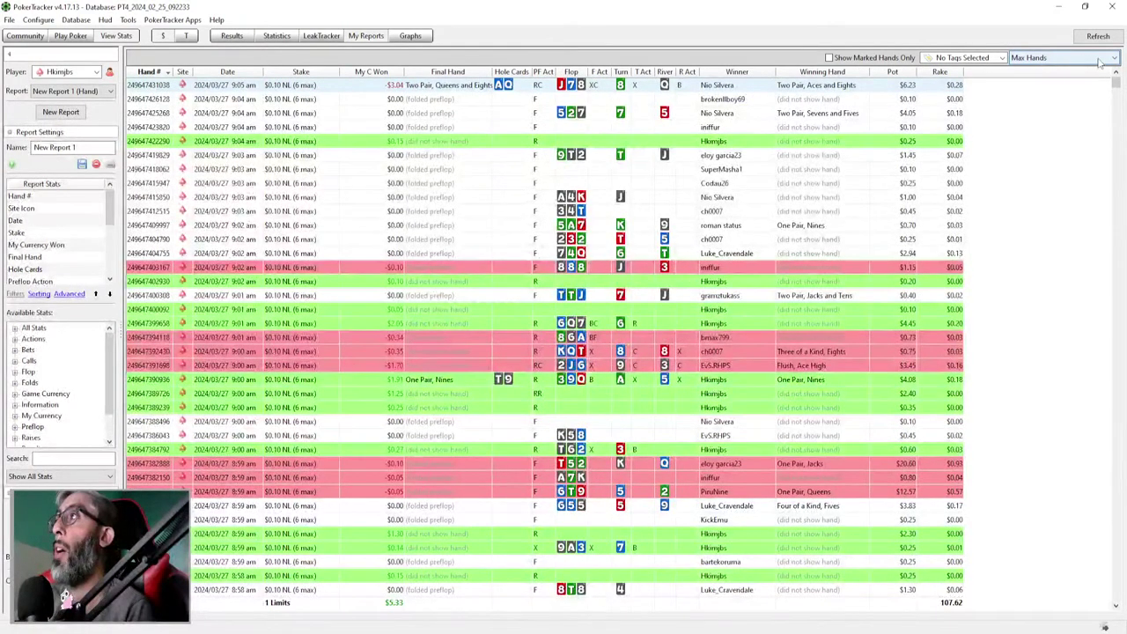
{"action": "left_click", "coordinate": [1115, 57]}
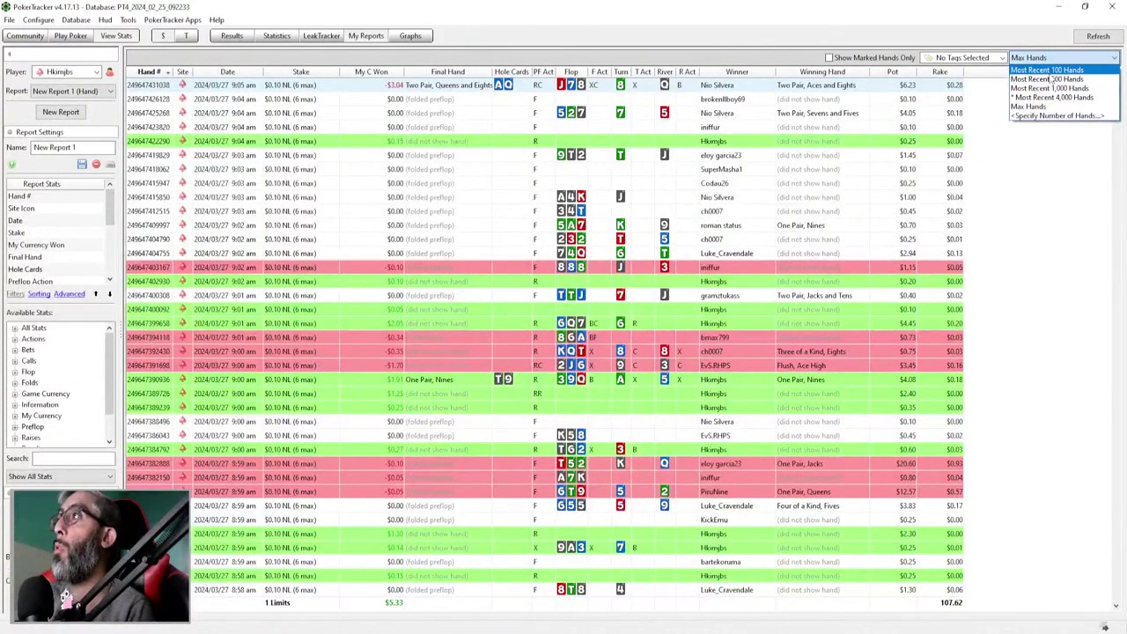
{"action": "left_click", "coordinate": [1049, 78]}
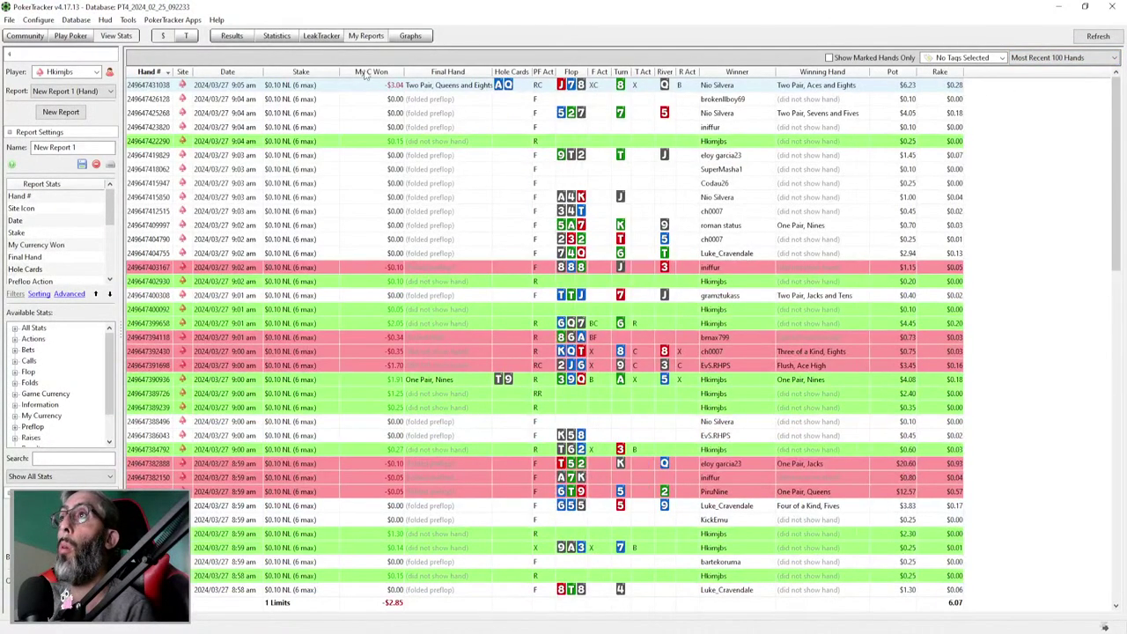
{"action": "left_click", "coordinate": [372, 72]}
{"action": "left_click", "coordinate": [369, 74]}
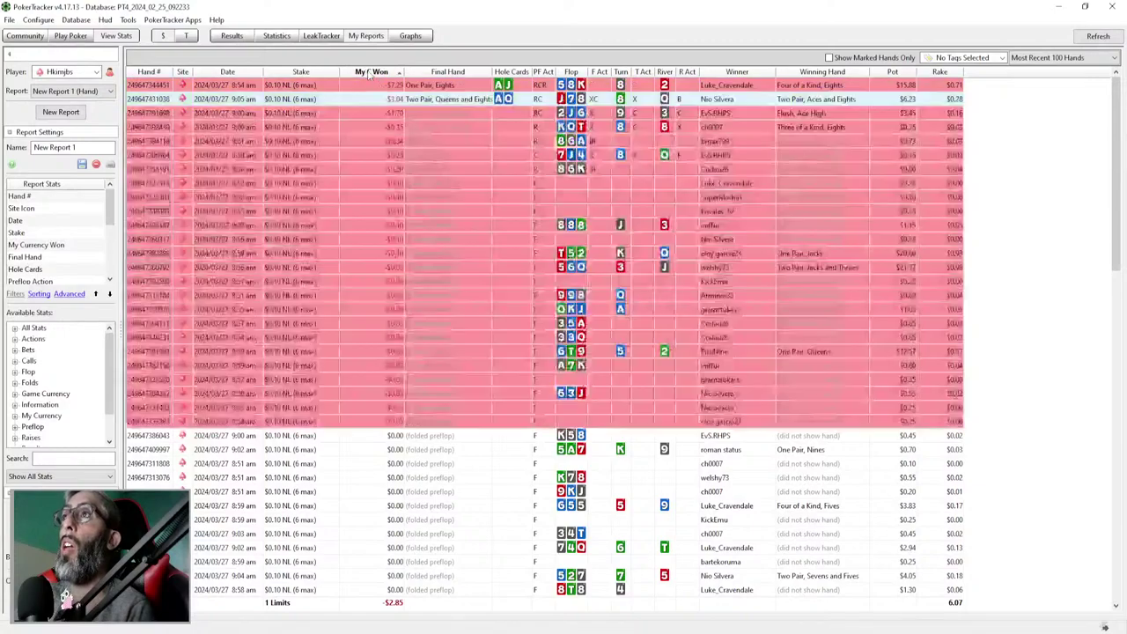
Replay the biggest losing hand in a maximized replayer, restarting playback from the beginning, and close the replayer after the showdown.
{"action": "right_click", "coordinate": [372, 85]}
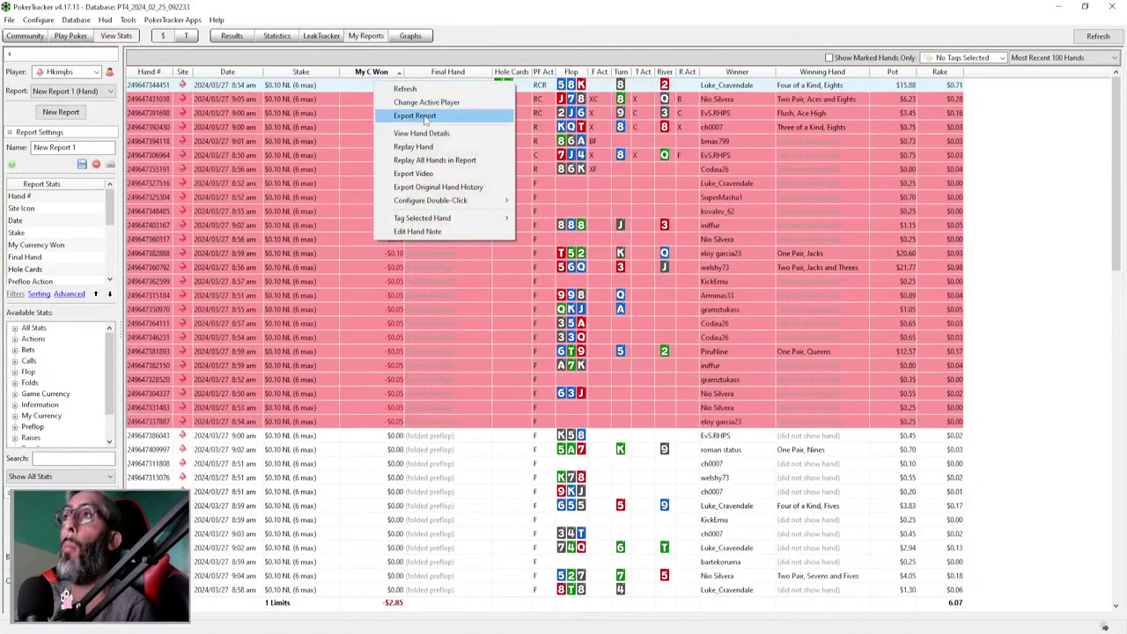
{"action": "left_click", "coordinate": [421, 156]}
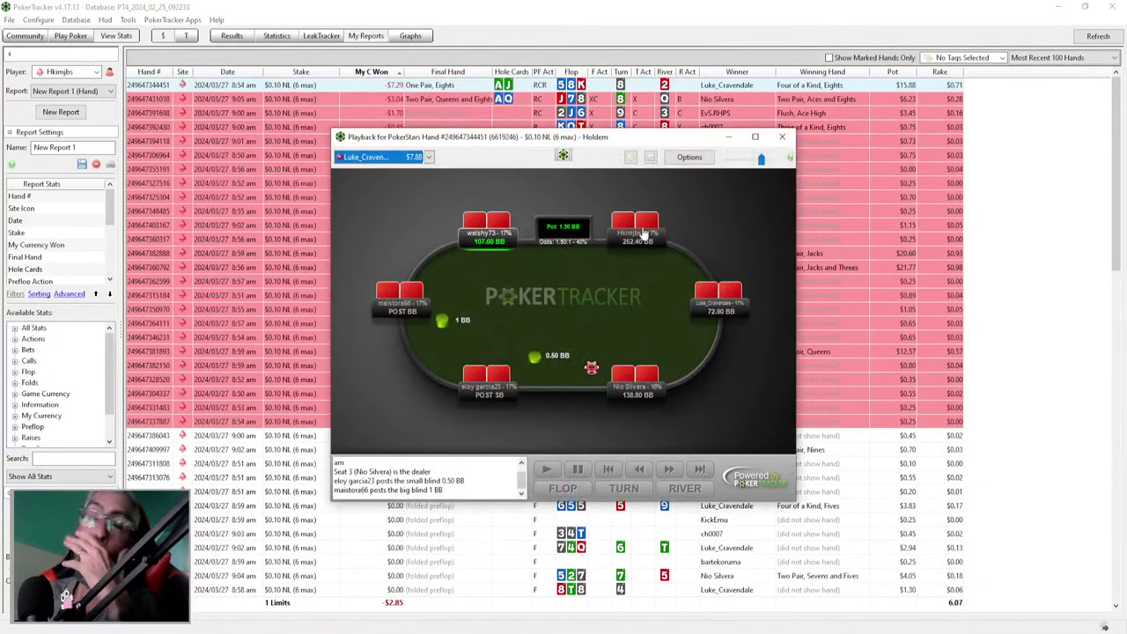
{"action": "left_click", "coordinate": [754, 138]}
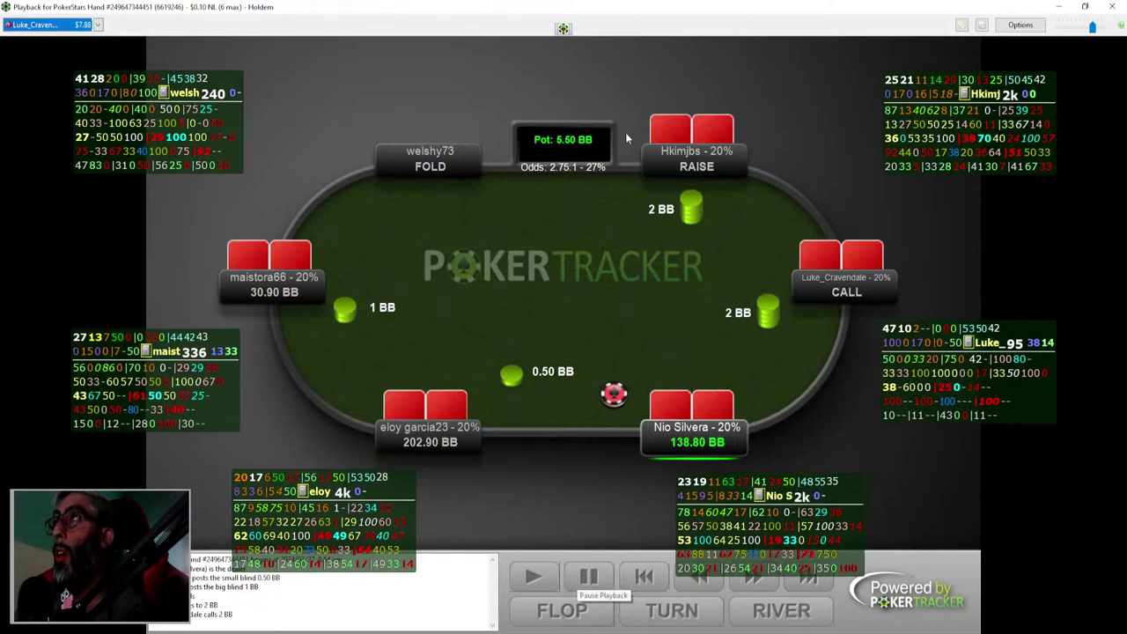
{"action": "left_click", "coordinate": [643, 578]}
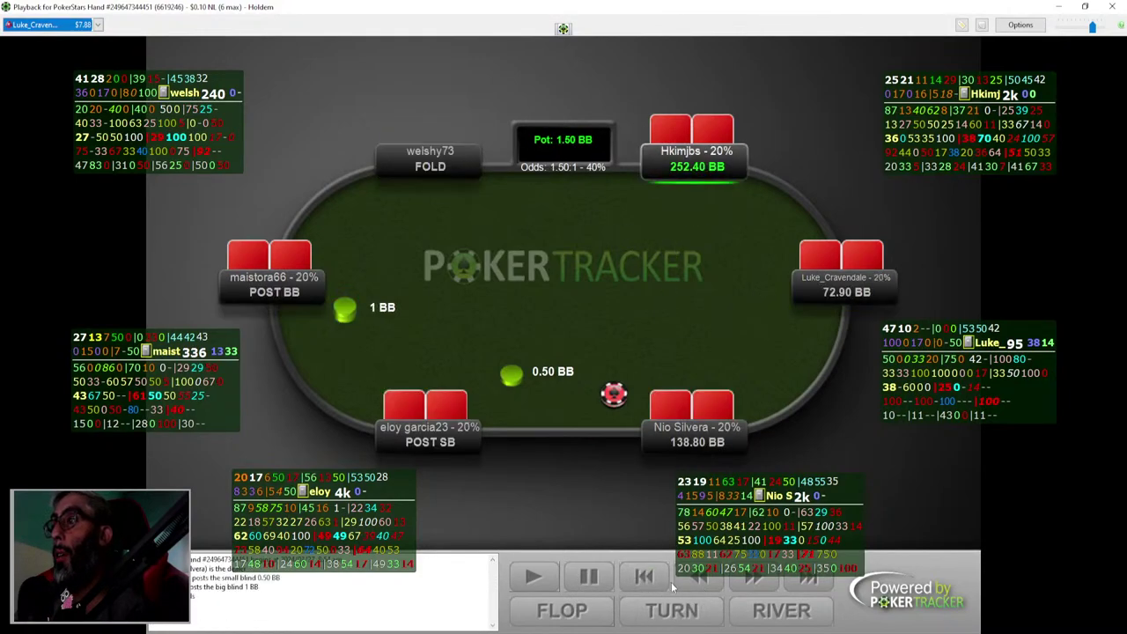
{"action": "left_click", "coordinate": [534, 577]}
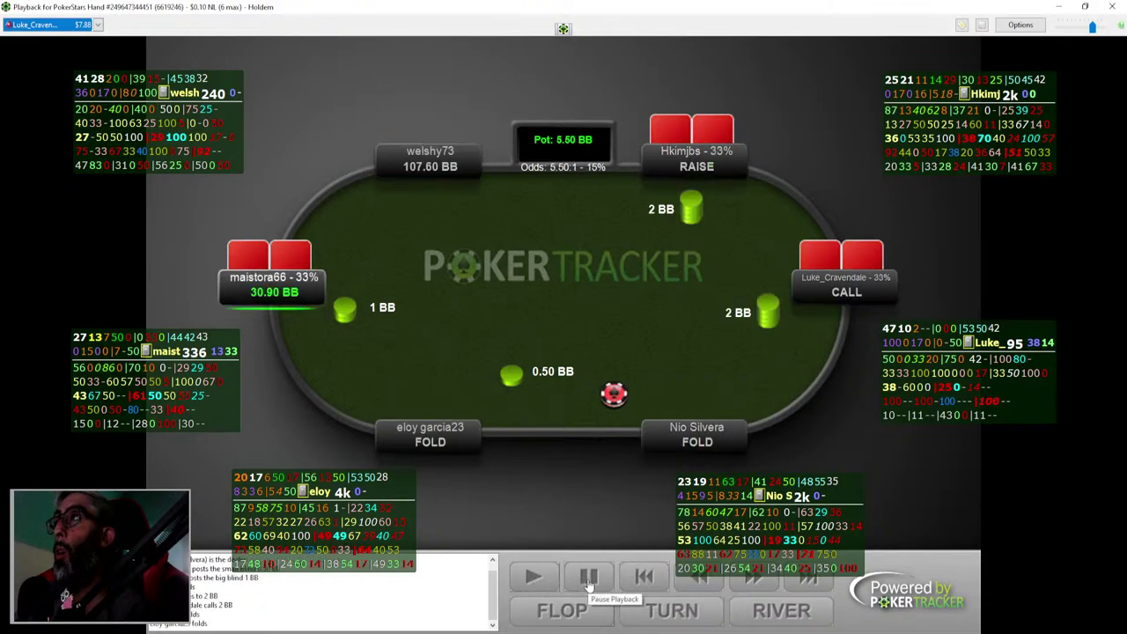
{"action": "left_click", "coordinate": [588, 577]}
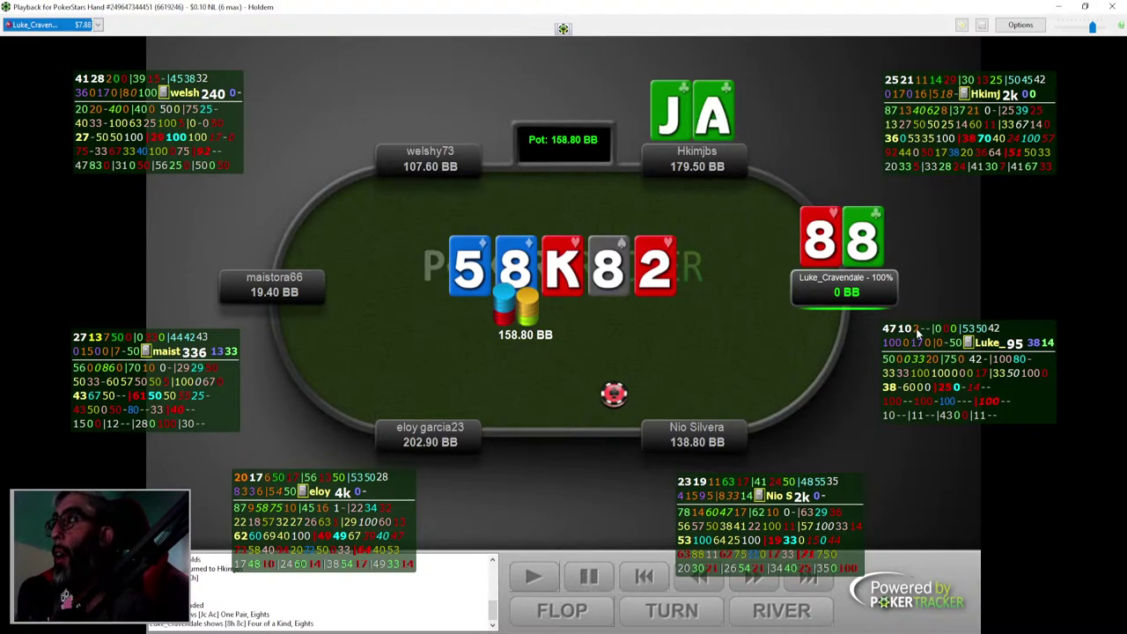
{"action": "mouse_move", "coordinate": [921, 336]}
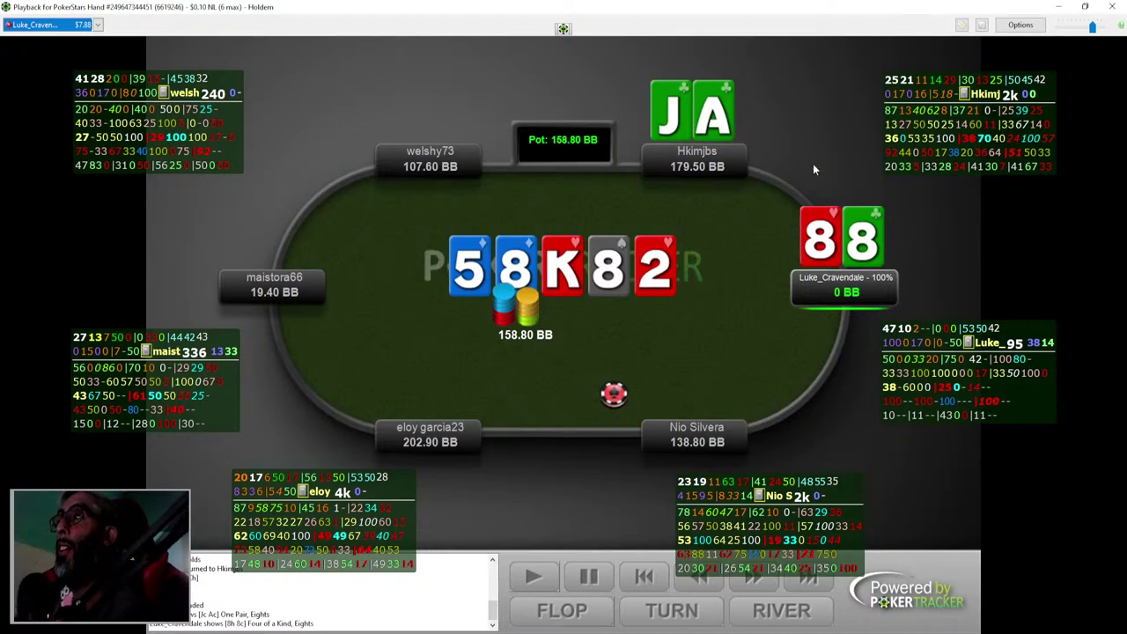
{"action": "left_click", "coordinate": [1111, 6]}
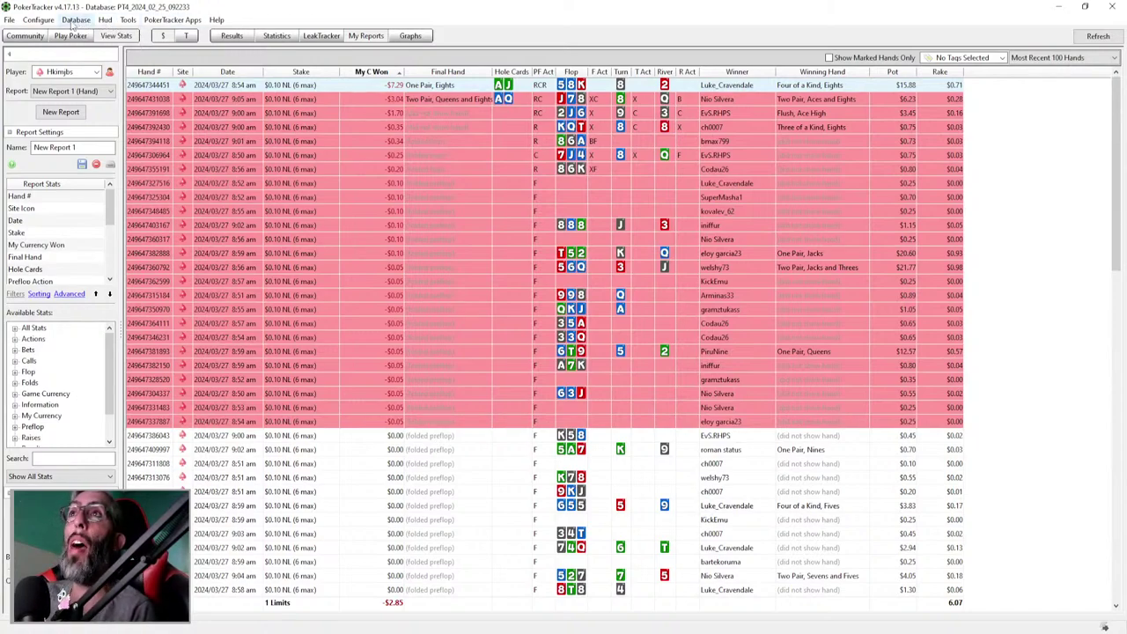
Create a new PostgreSQL database in Database Management with the suggested name and connection settings.
{"action": "left_click", "coordinate": [74, 20]}
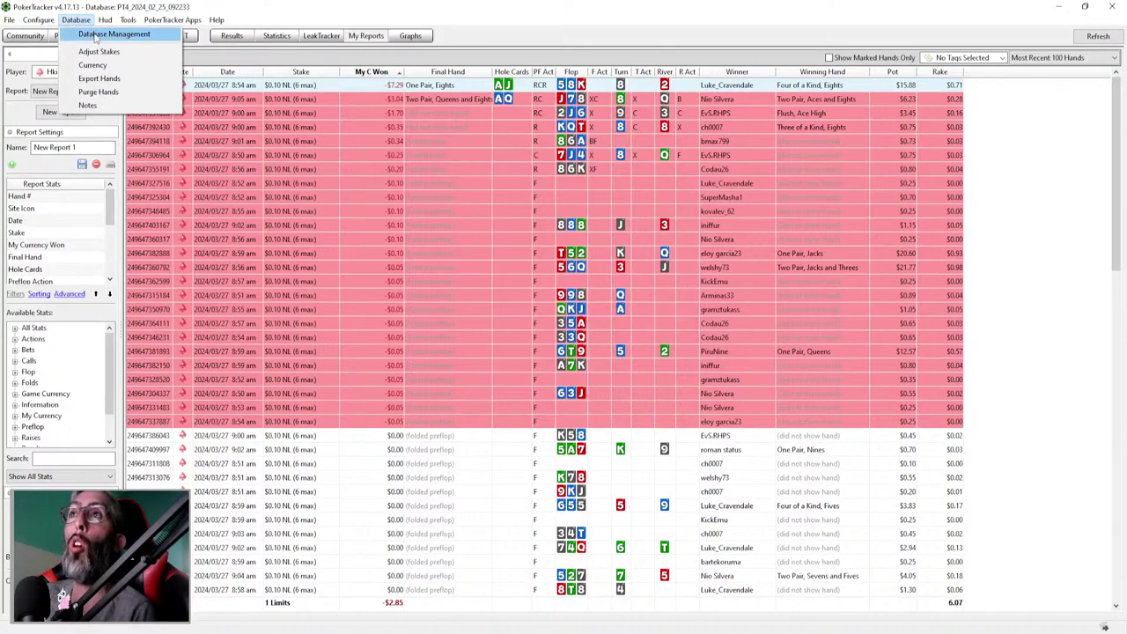
{"action": "left_click", "coordinate": [95, 35]}
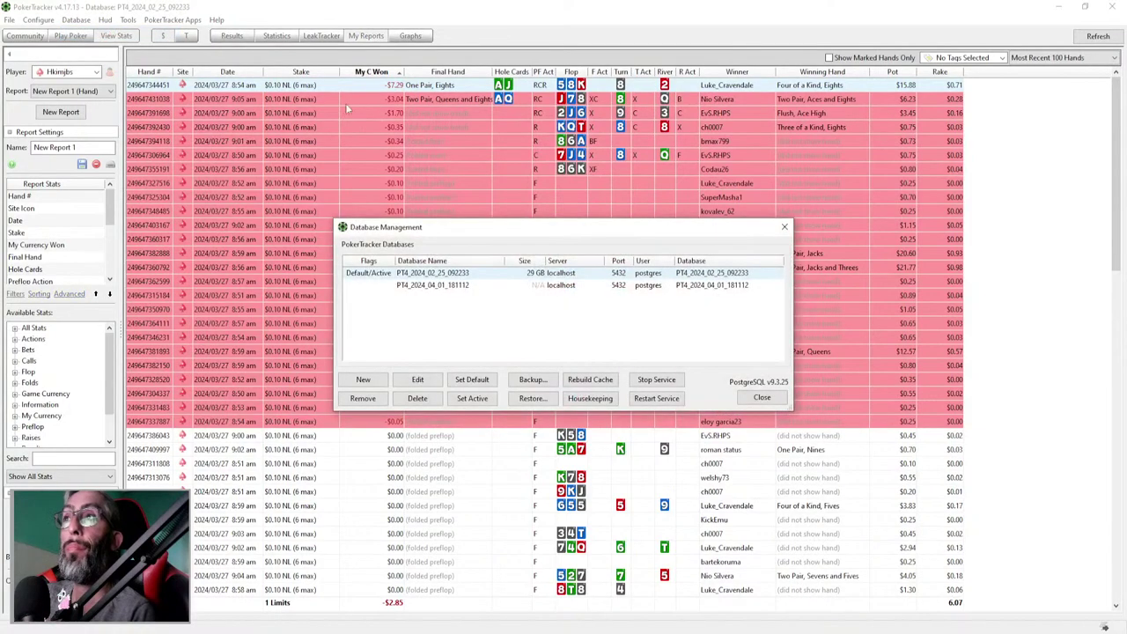
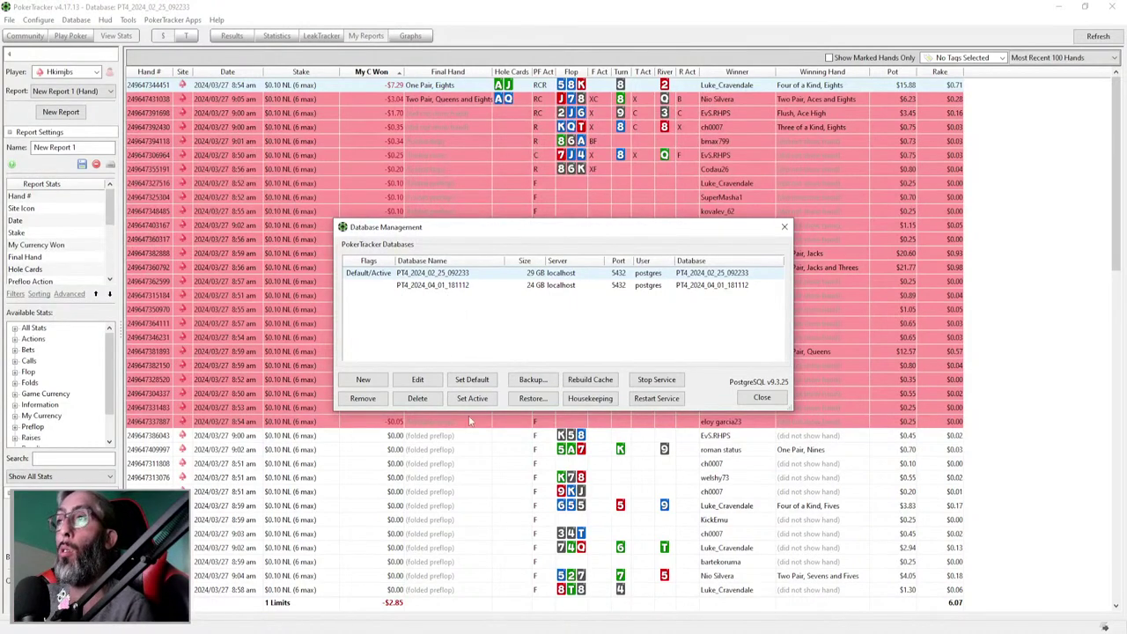
{"action": "left_click", "coordinate": [362, 382]}
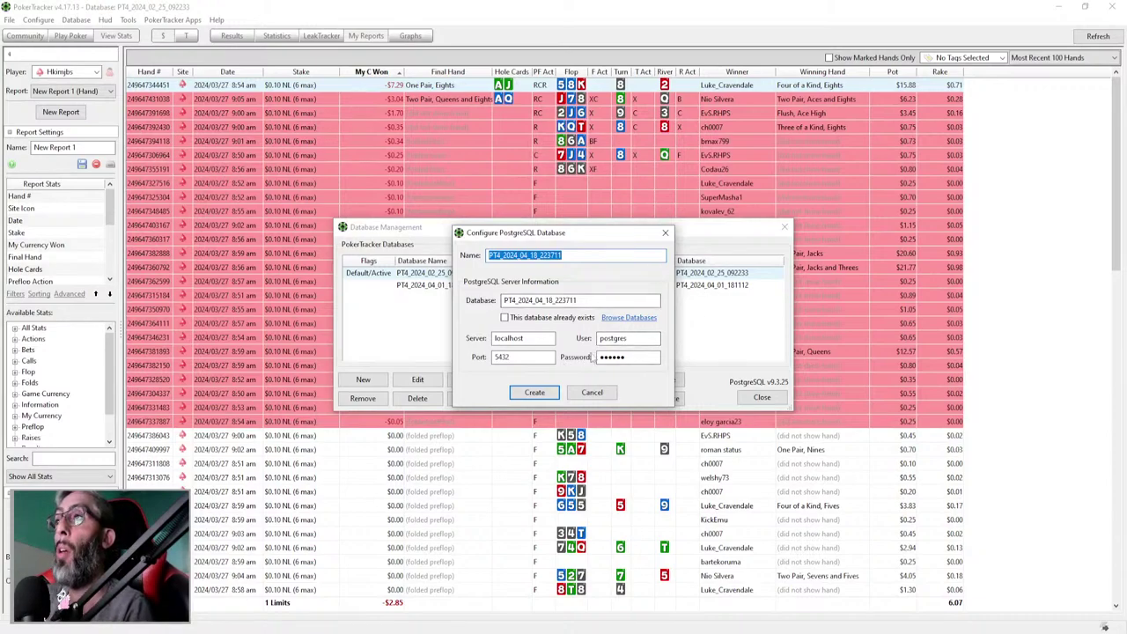
{"action": "left_click", "coordinate": [532, 394]}
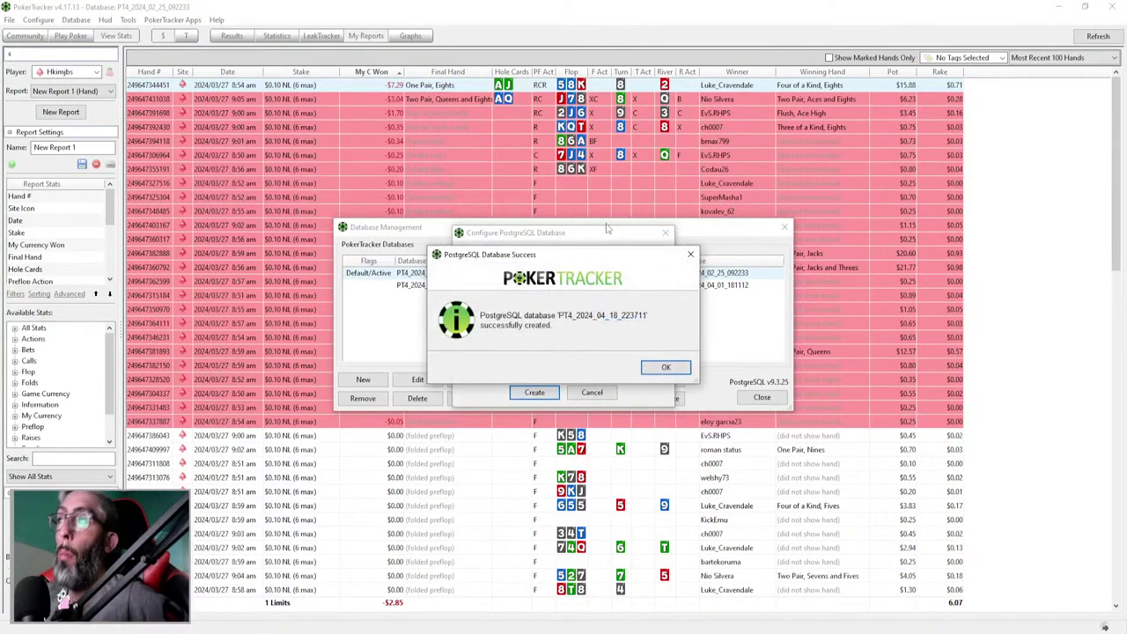
{"action": "left_click", "coordinate": [665, 368]}
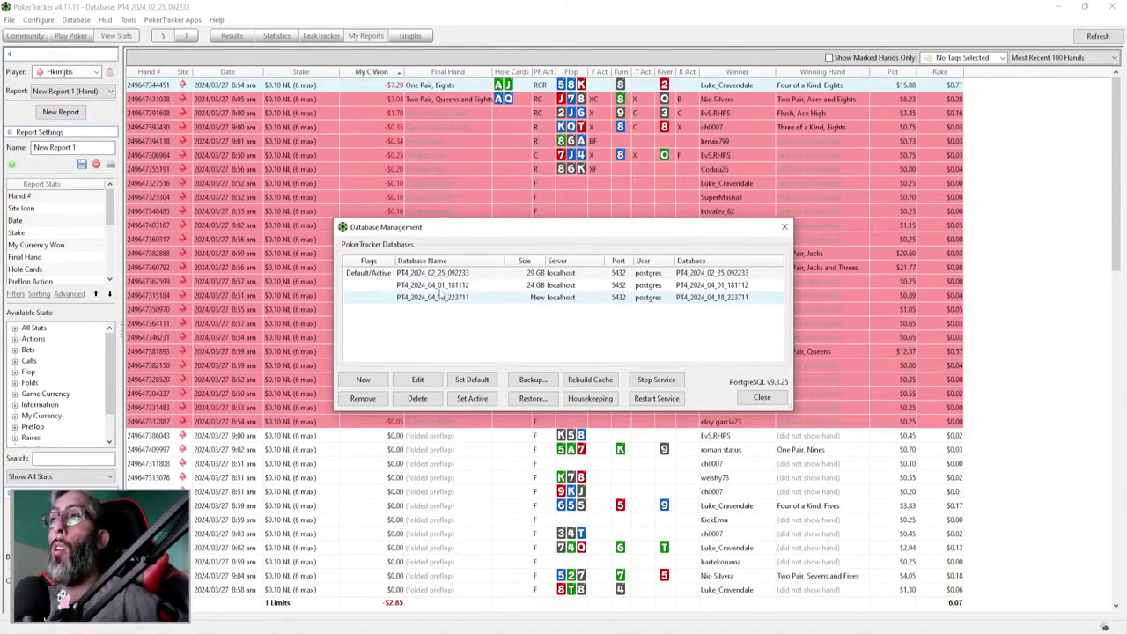
Make the newly created database both the default and the active one, and close Database Management.
{"action": "left_click", "coordinate": [472, 381]}
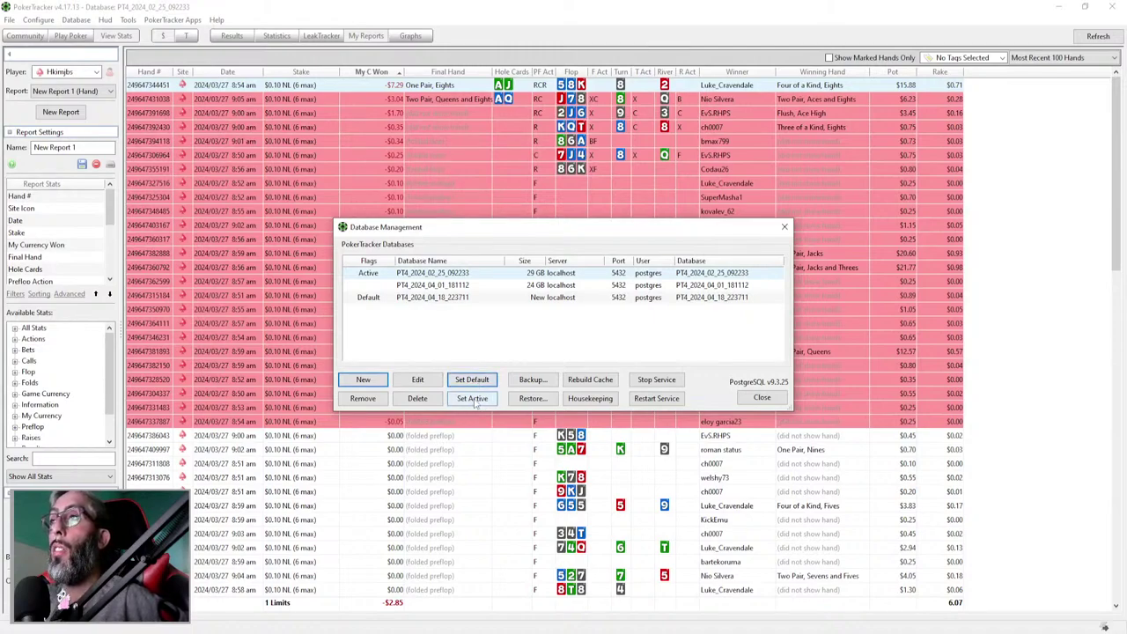
{"action": "left_click", "coordinate": [475, 400]}
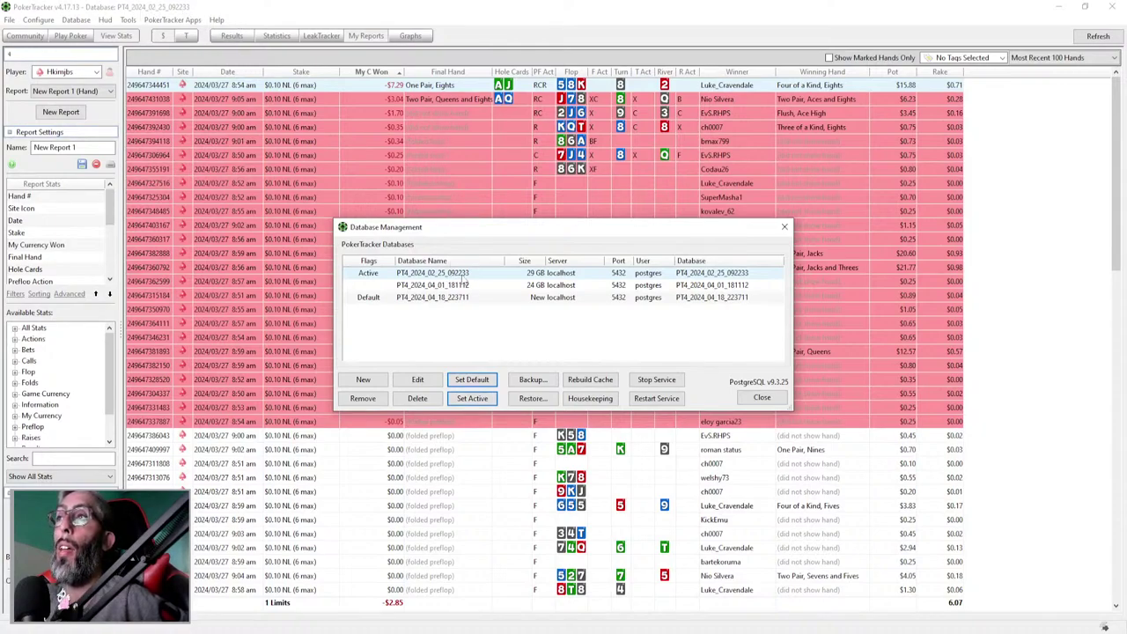
{"action": "left_click", "coordinate": [433, 298]}
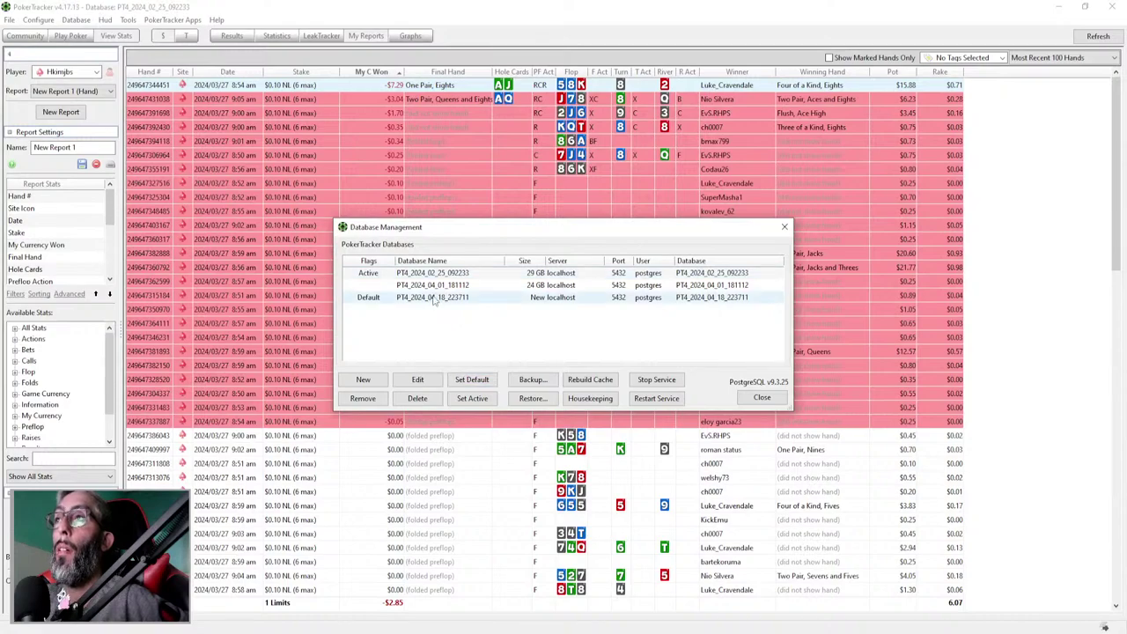
{"action": "left_click", "coordinate": [476, 398]}
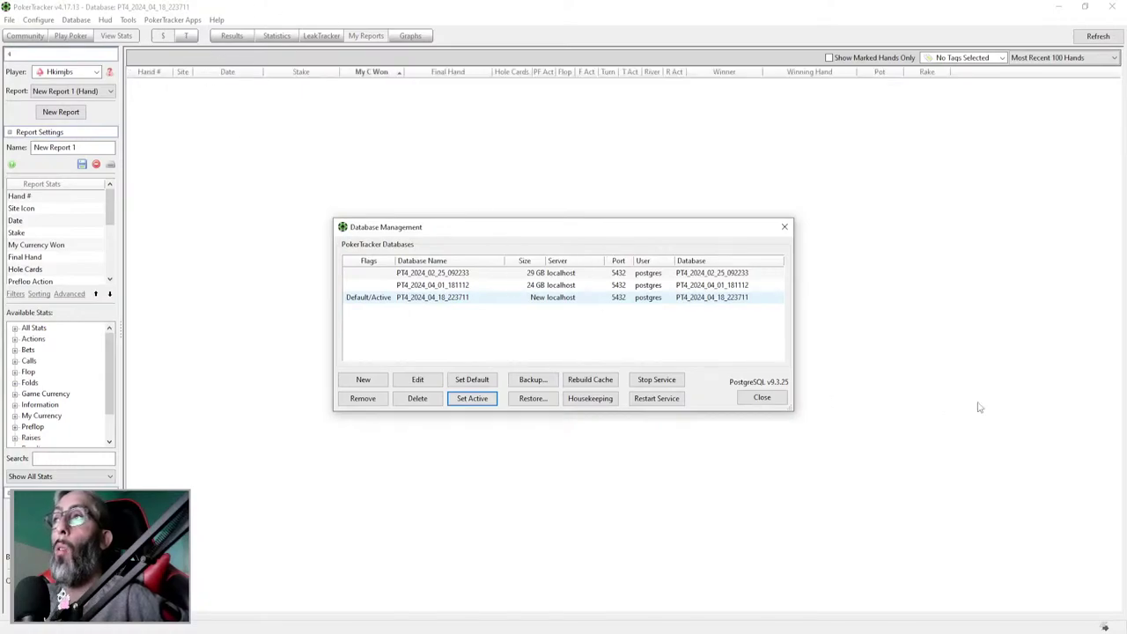
{"action": "left_click", "coordinate": [762, 399]}
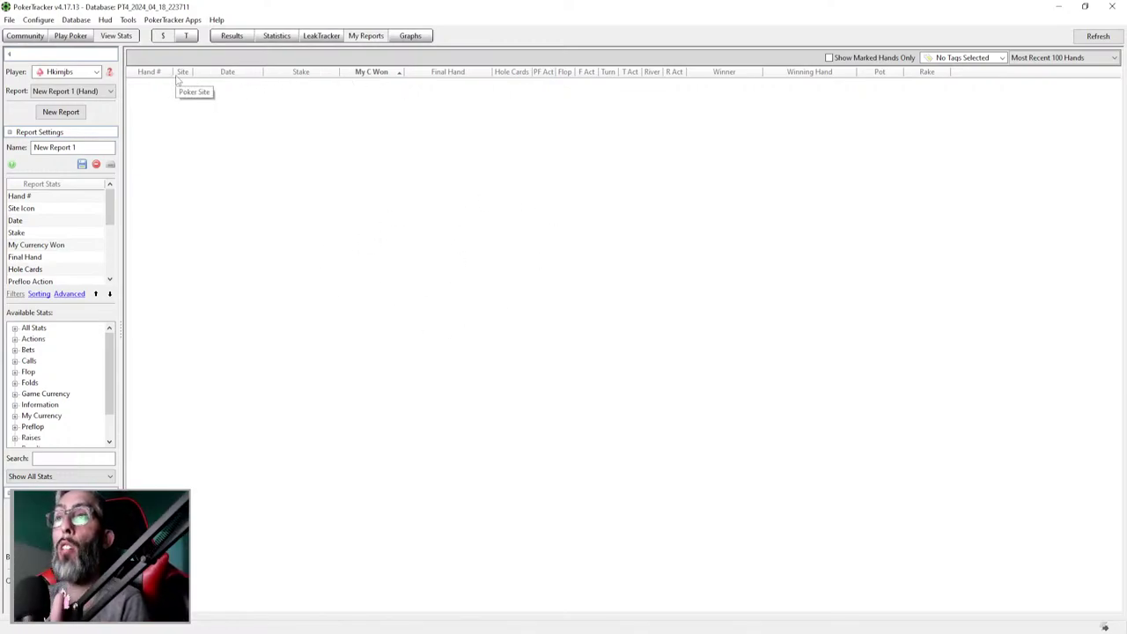
Reopen Database Management and set PT4_2024_02_25_092233 as both the default and the active database.
{"action": "left_click", "coordinate": [77, 20]}
{"action": "left_click", "coordinate": [104, 32]}
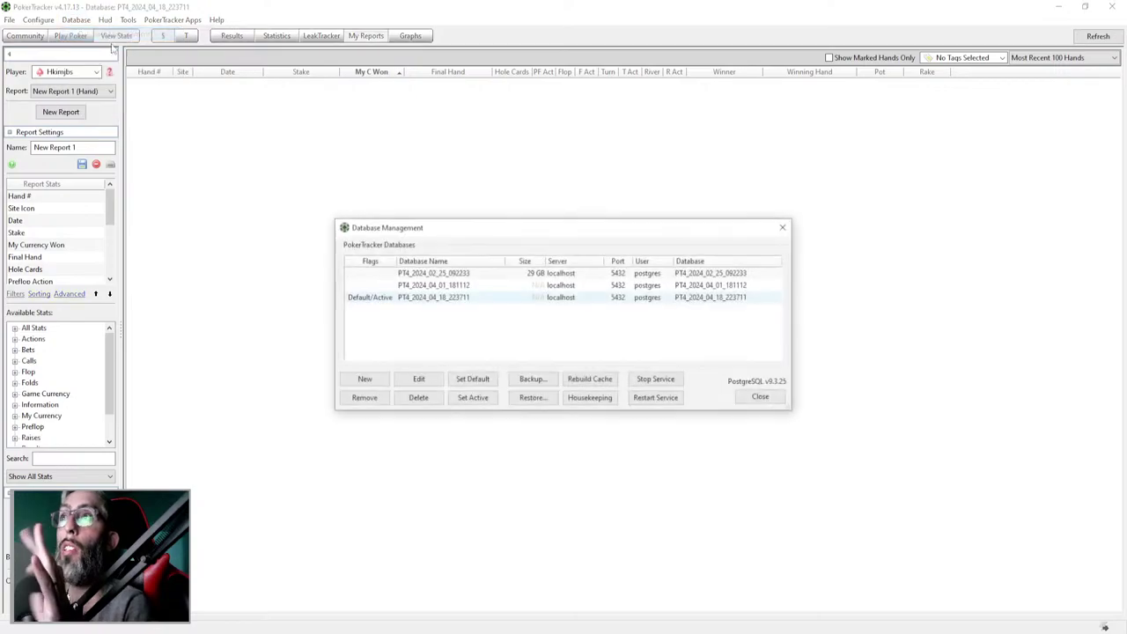
{"action": "left_click", "coordinate": [437, 274]}
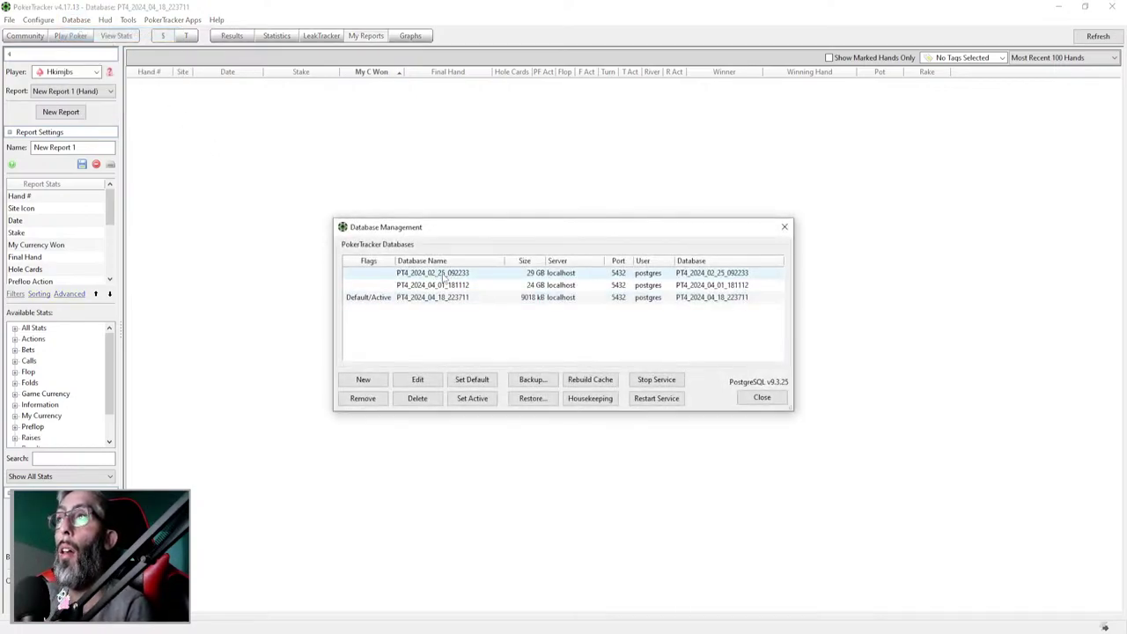
{"action": "left_click", "coordinate": [474, 381]}
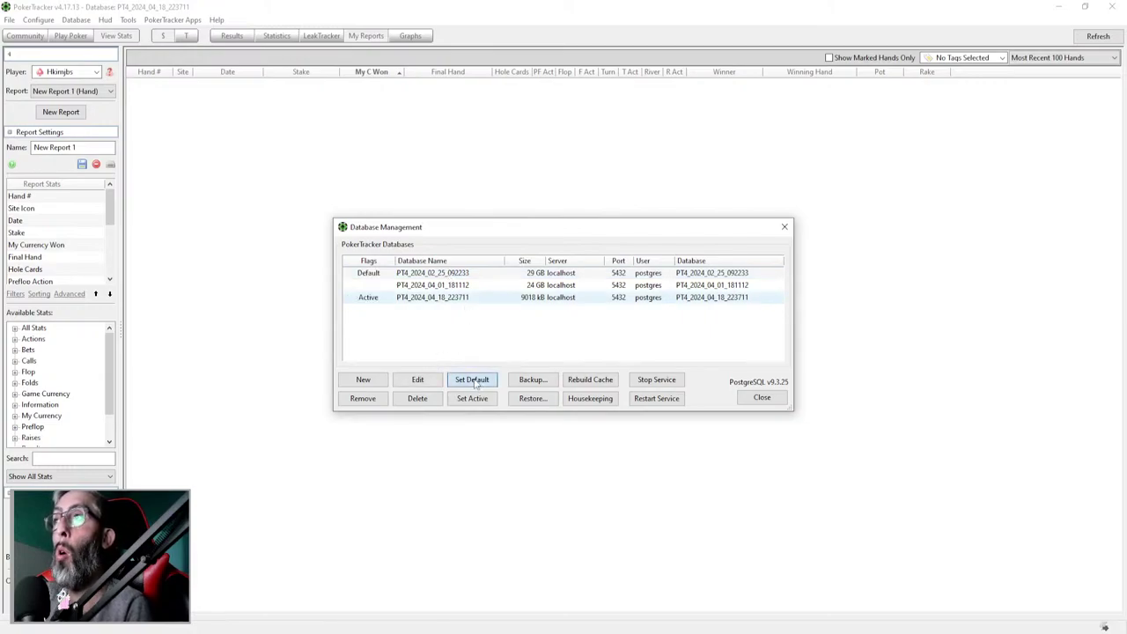
{"action": "left_click", "coordinate": [434, 275]}
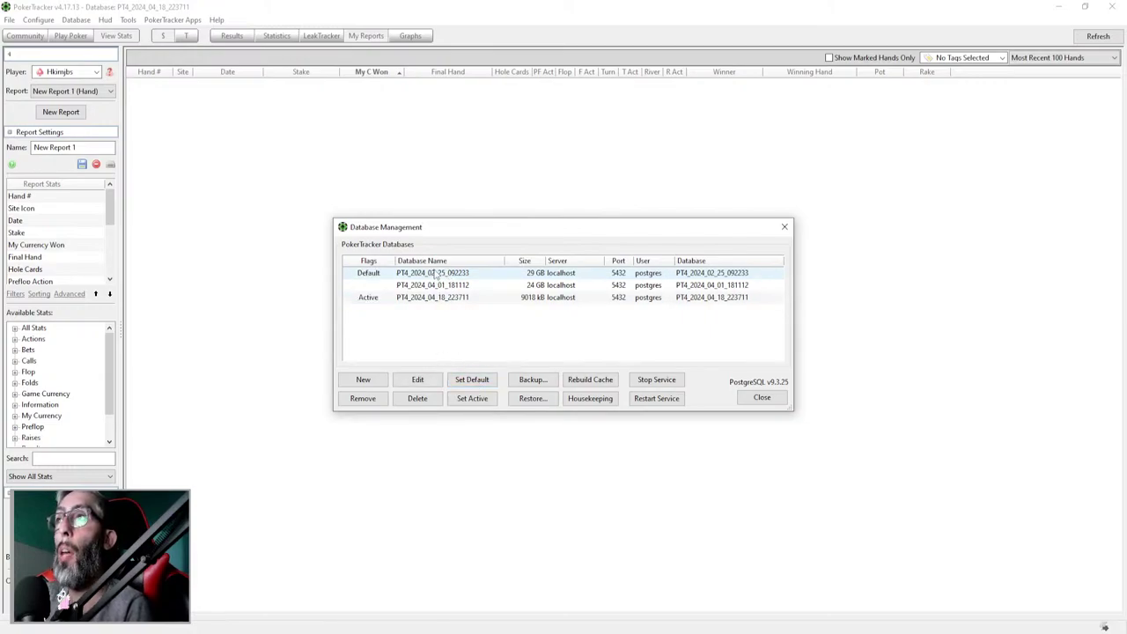
{"action": "left_click", "coordinate": [470, 397]}
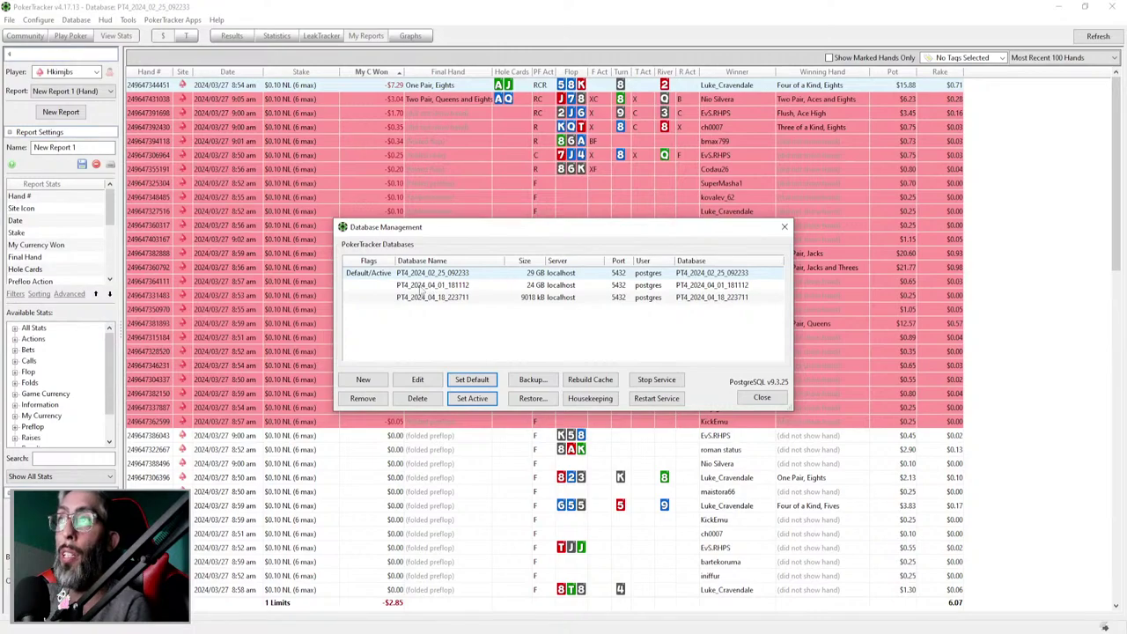
Make PT4_2024_04_01_181112 the active database and close Database Management.
{"action": "left_click", "coordinate": [430, 287]}
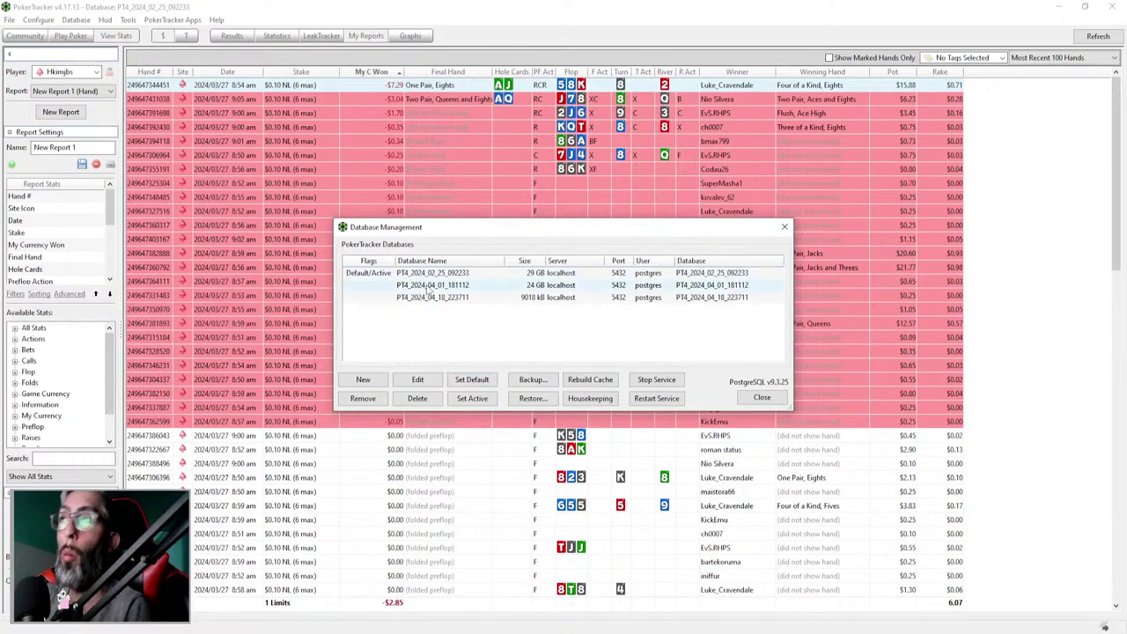
{"action": "left_click", "coordinate": [473, 402]}
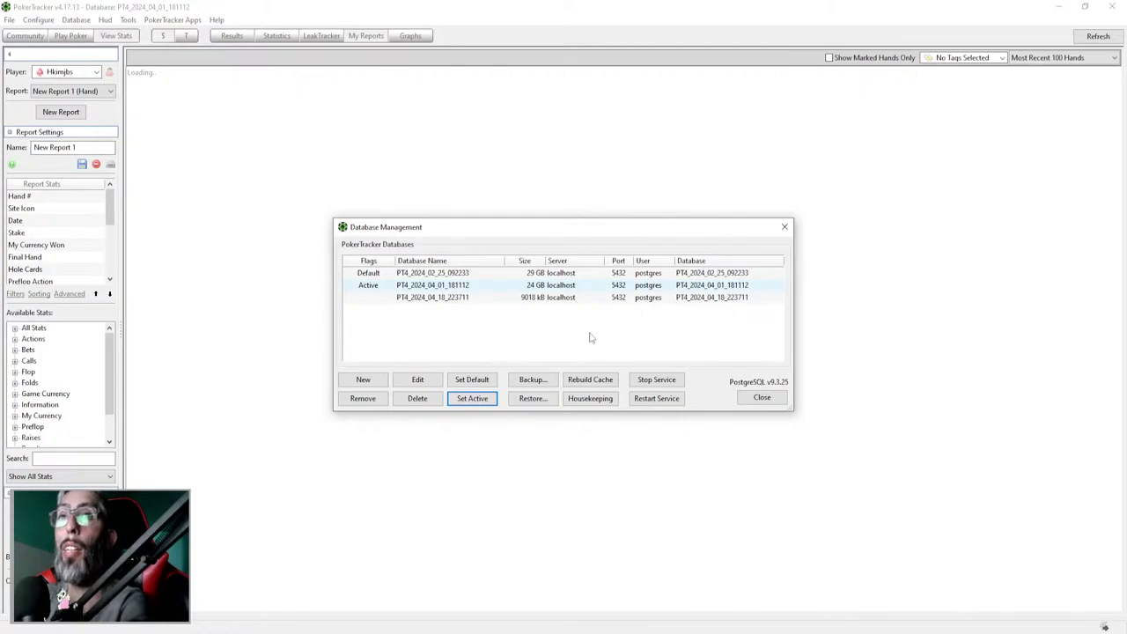
{"action": "left_click", "coordinate": [762, 398]}
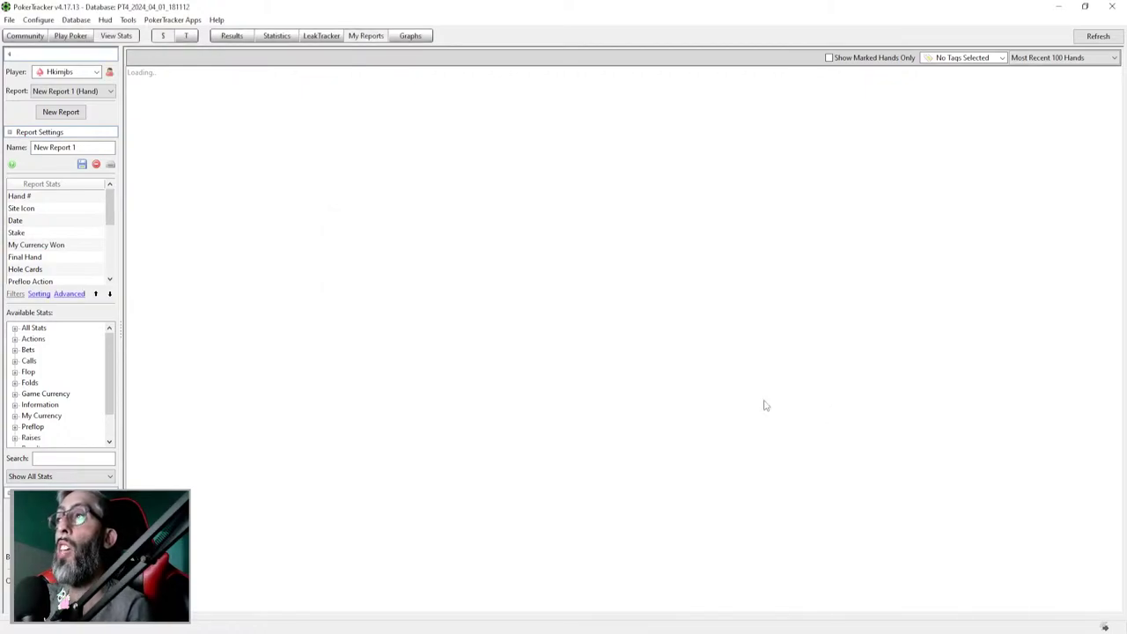
Reopen Database Management to check which databases are flagged as default and active, and close it.
{"action": "left_click", "coordinate": [78, 19]}
{"action": "left_click", "coordinate": [114, 35]}
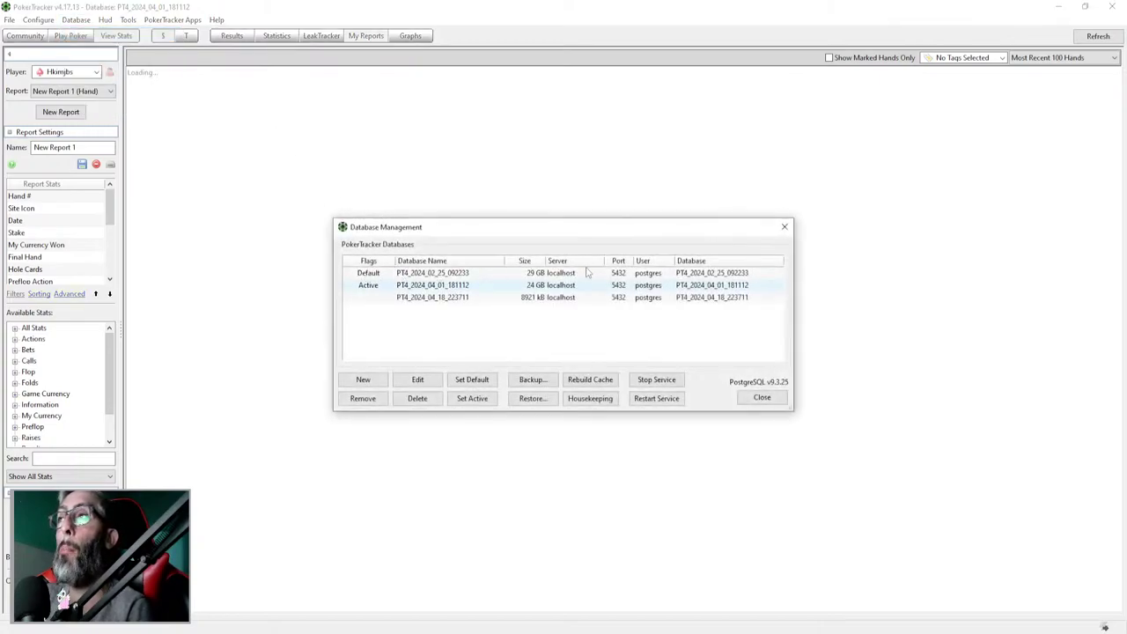
{"action": "left_click", "coordinate": [762, 397]}
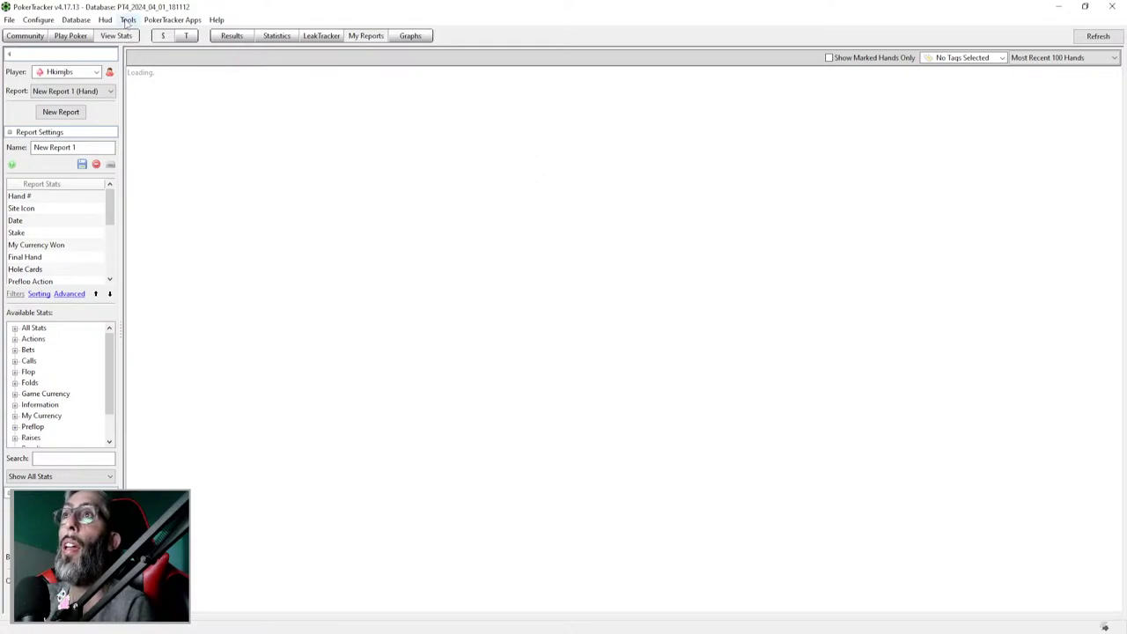
Open the HUD options and examine the cash profiles available for a new profile definition.
{"action": "left_click", "coordinate": [104, 19]}
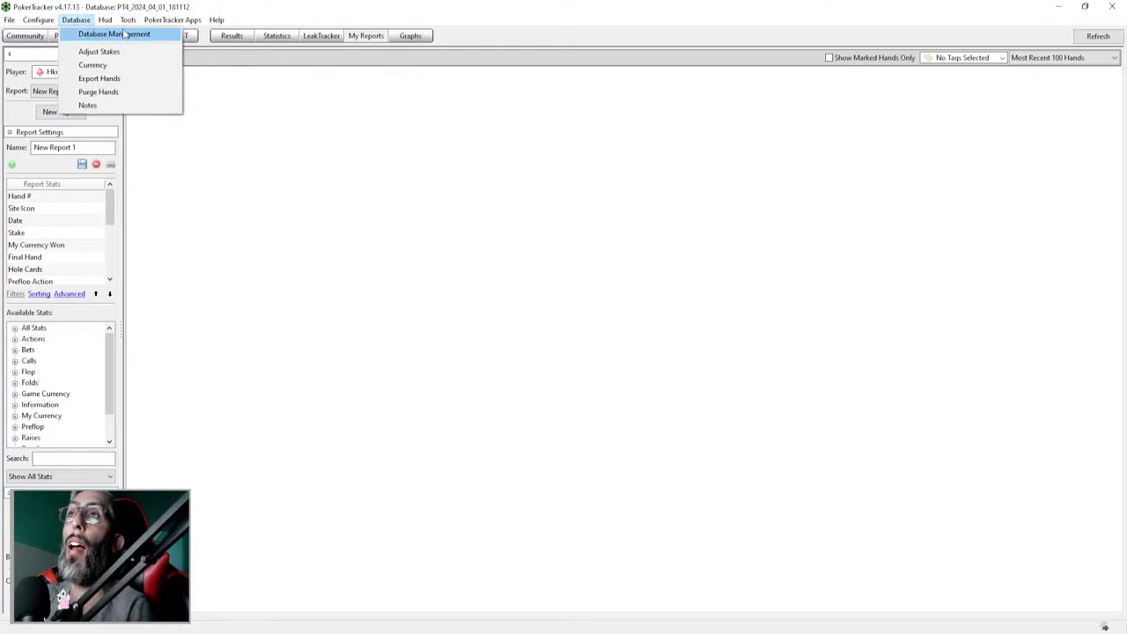
{"action": "left_click", "coordinate": [148, 49]}
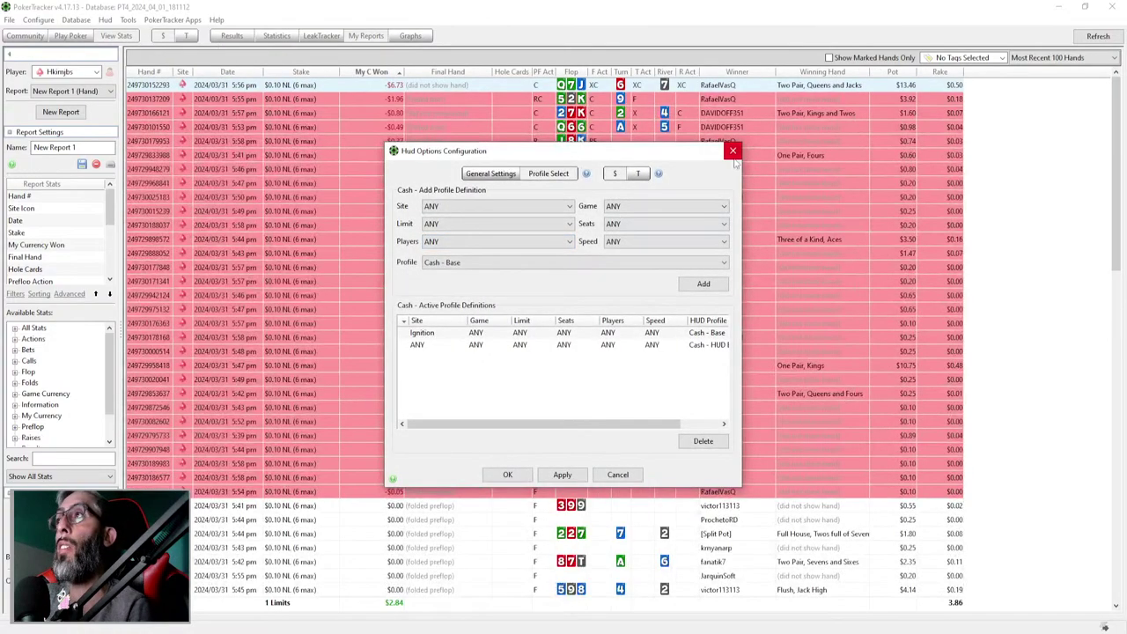
{"action": "left_click", "coordinate": [733, 150]}
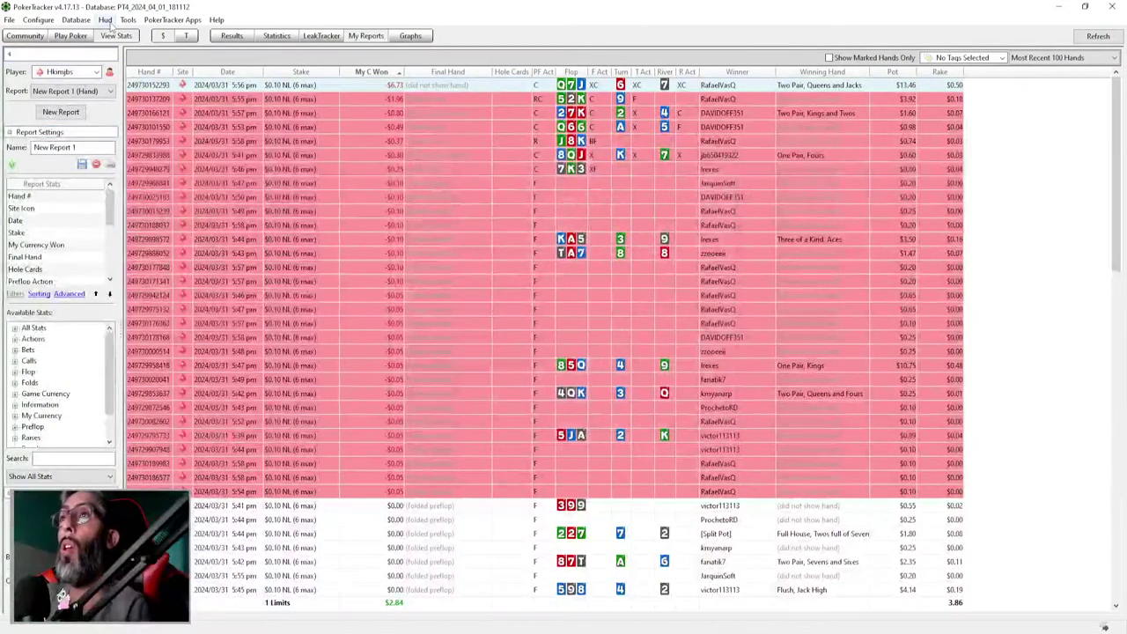
{"action": "left_click", "coordinate": [106, 21]}
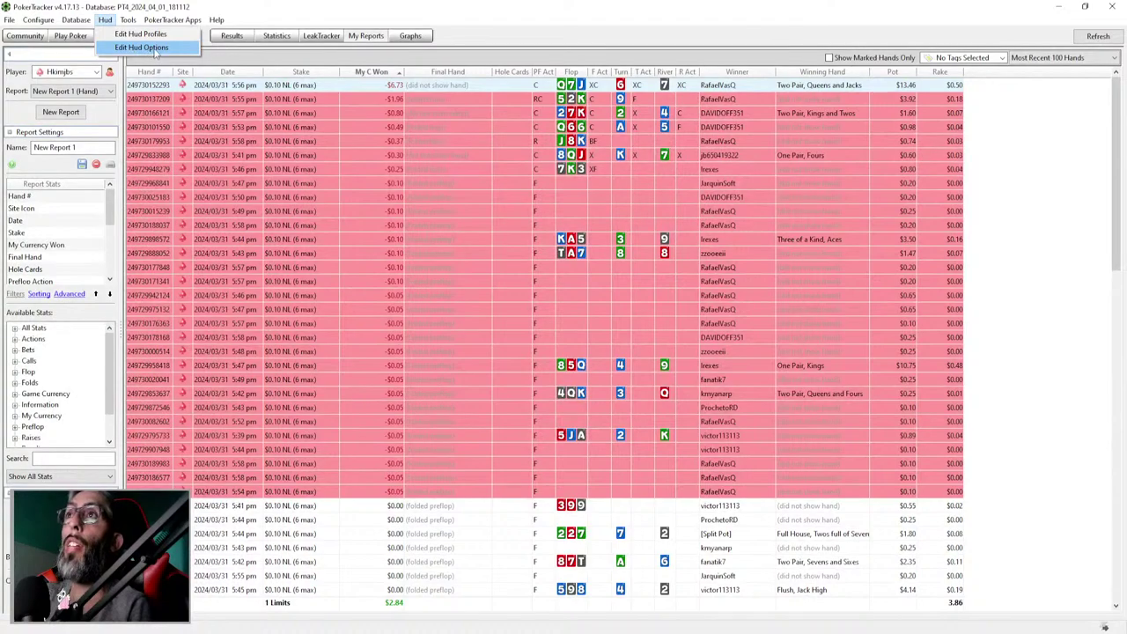
{"action": "left_click", "coordinate": [146, 48]}
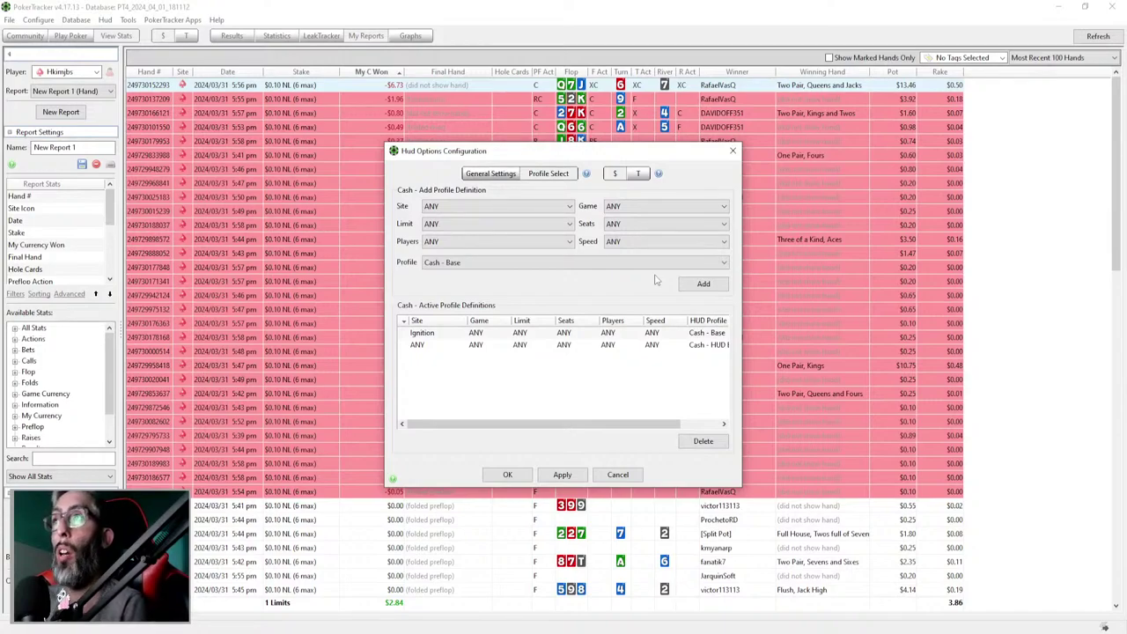
{"action": "left_click", "coordinate": [722, 262]}
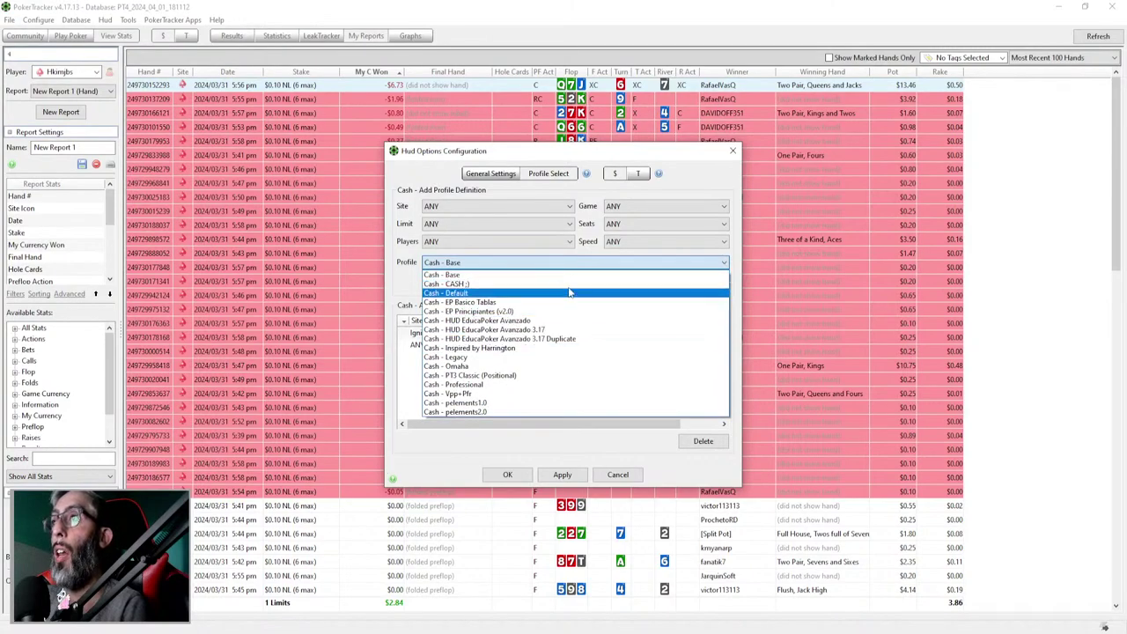
{"action": "left_click", "coordinate": [726, 264]}
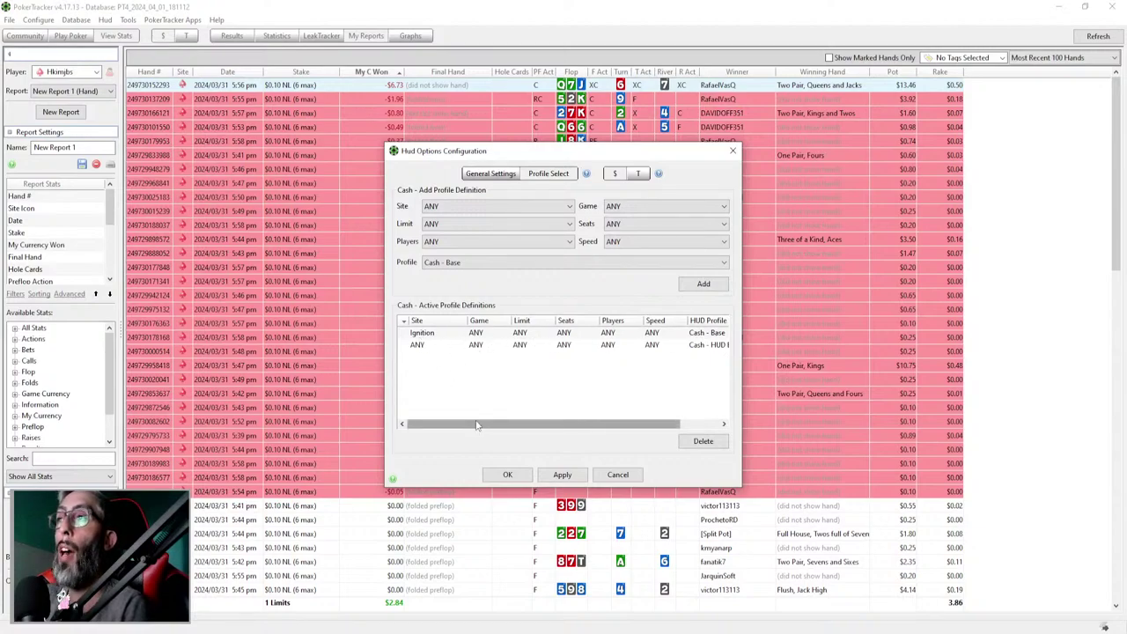
Try Ignition as the site of the cash profile definition, examine the active definitions' HUD profiles, and return the site to ANY.
{"action": "left_click_drag", "start_coordinate": [493, 423], "coordinate": [457, 389]}
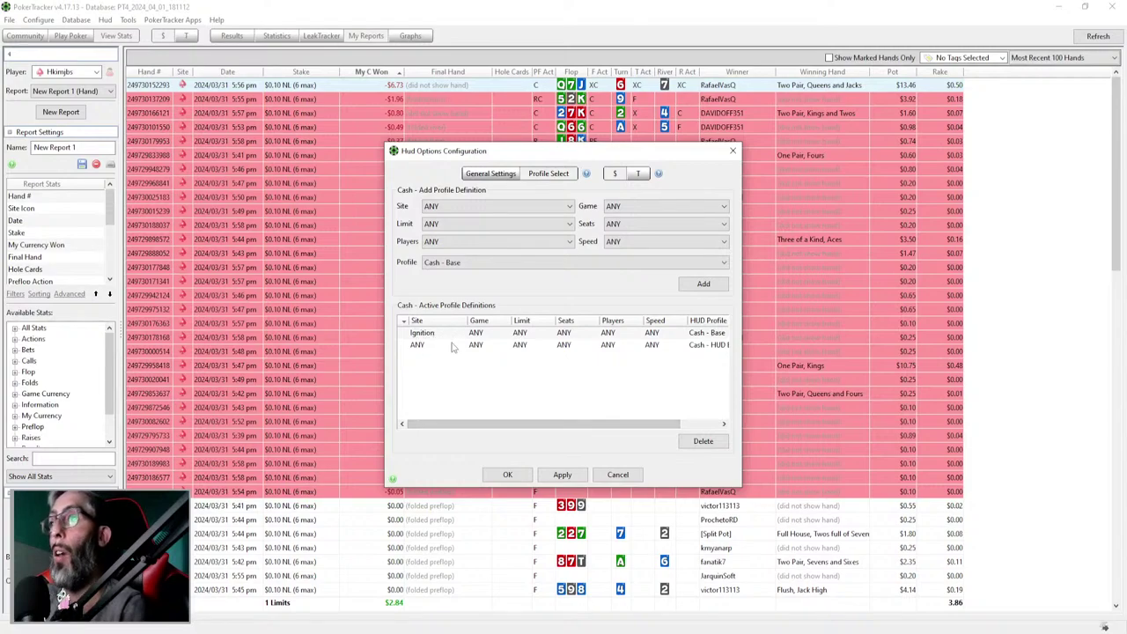
{"action": "left_click", "coordinate": [569, 206]}
{"action": "left_click", "coordinate": [449, 329]}
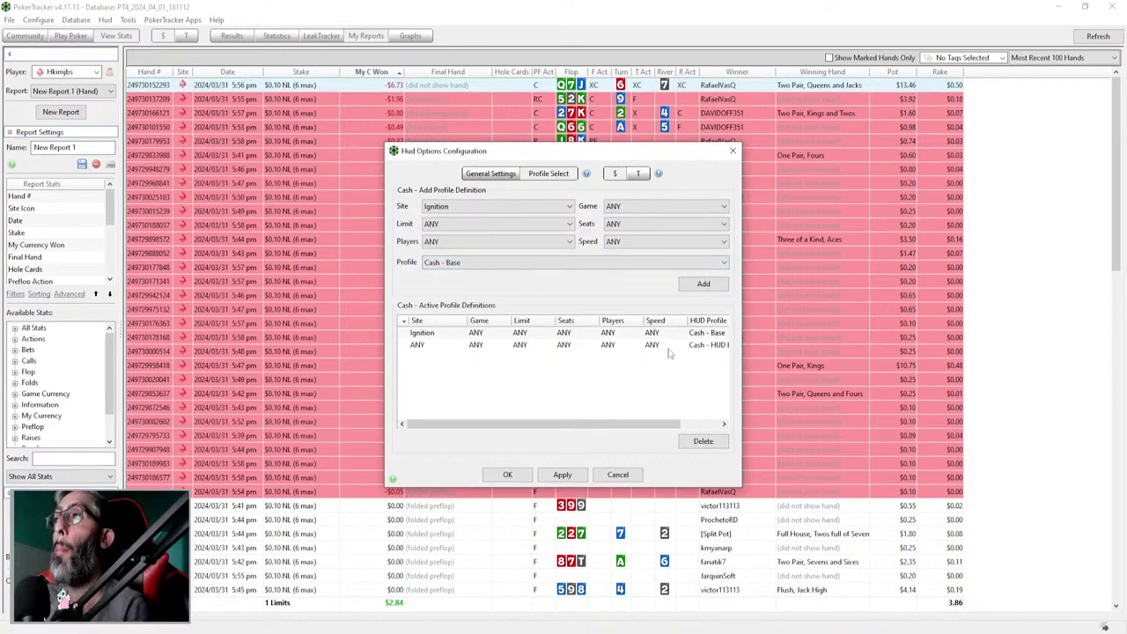
{"action": "left_click_drag", "start_coordinate": [522, 429], "coordinate": [614, 423]}
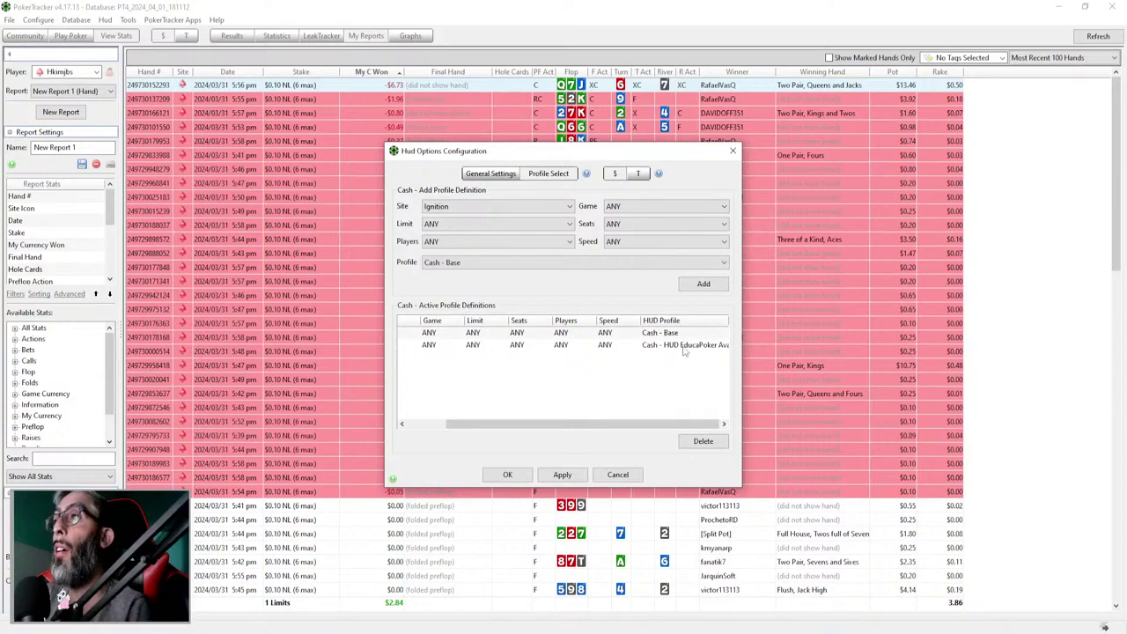
{"action": "left_click", "coordinate": [570, 206]}
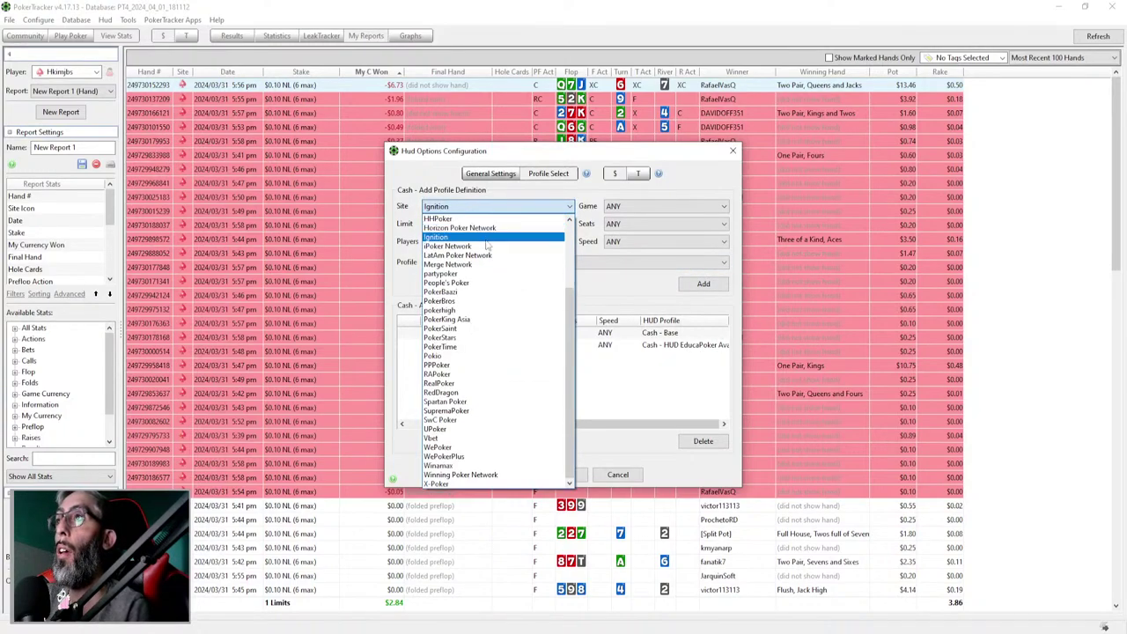
{"action": "left_click", "coordinate": [444, 218]}
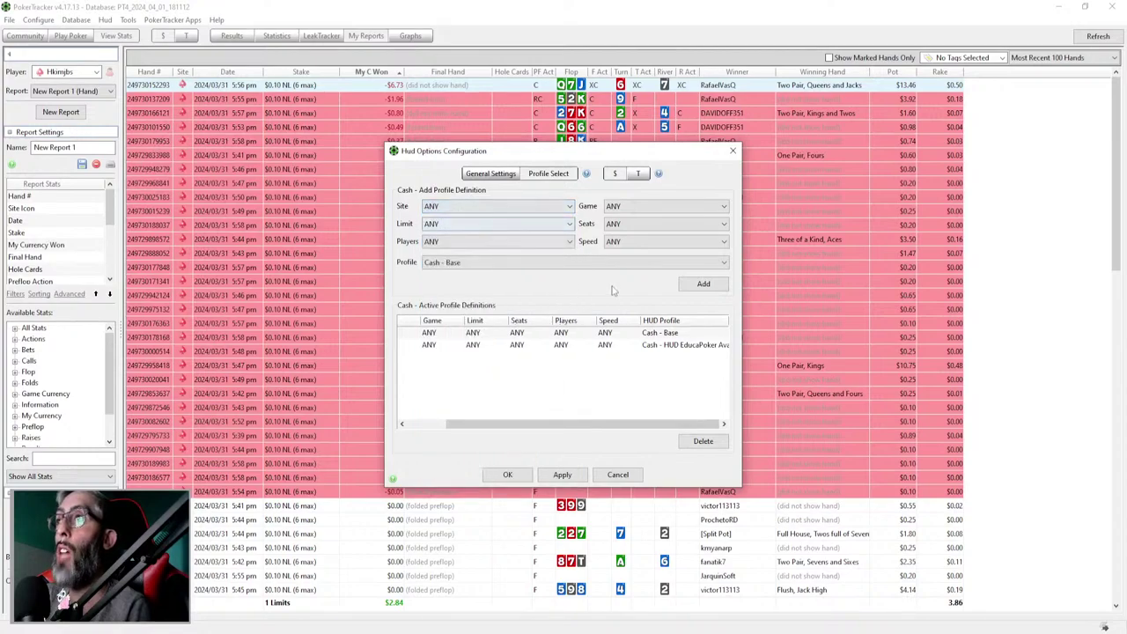
Replace the HUD profile assigned to ANY site with Cash - CASH ;) and apply the change.
{"action": "left_click", "coordinate": [725, 264]}
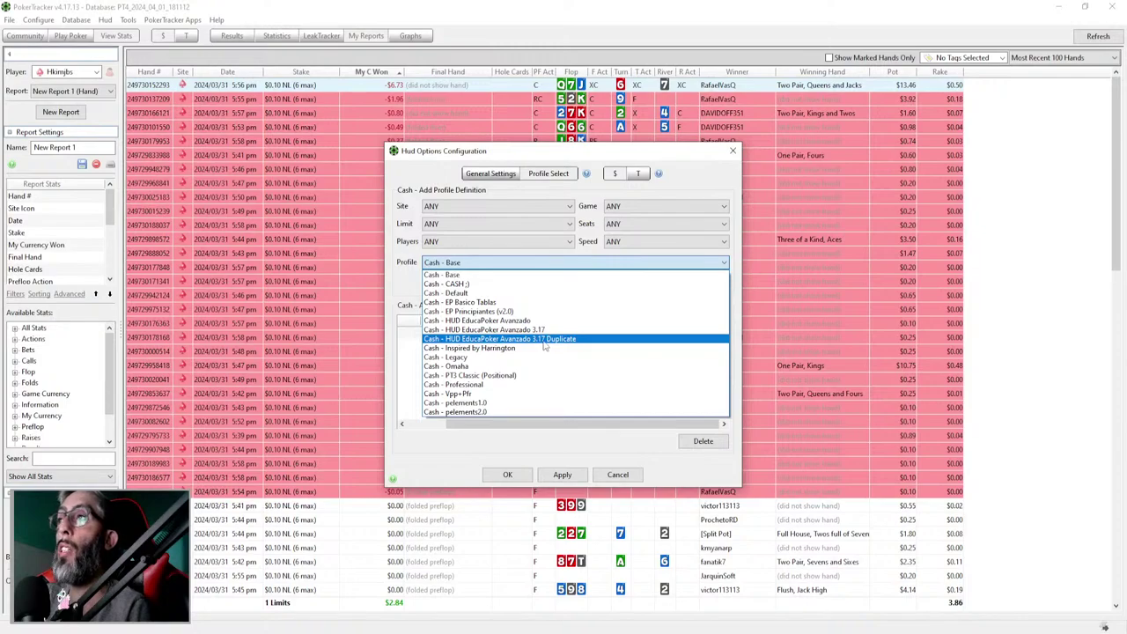
{"action": "left_click", "coordinate": [471, 284]}
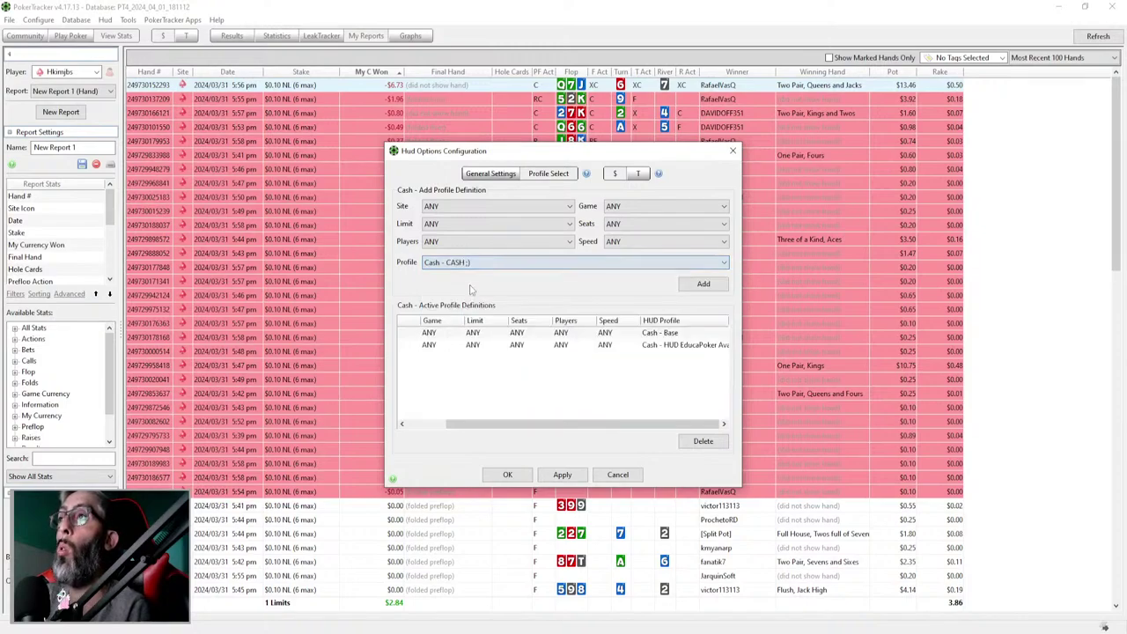
{"action": "left_click", "coordinate": [704, 284]}
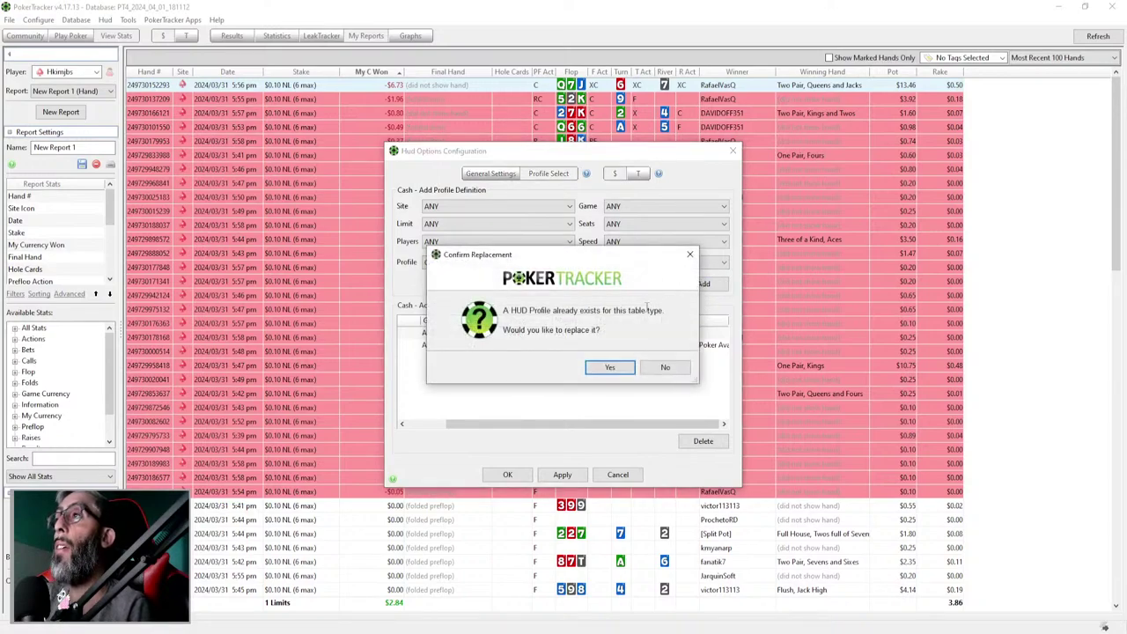
{"action": "left_click_drag", "start_coordinate": [551, 266], "coordinate": [595, 275]}
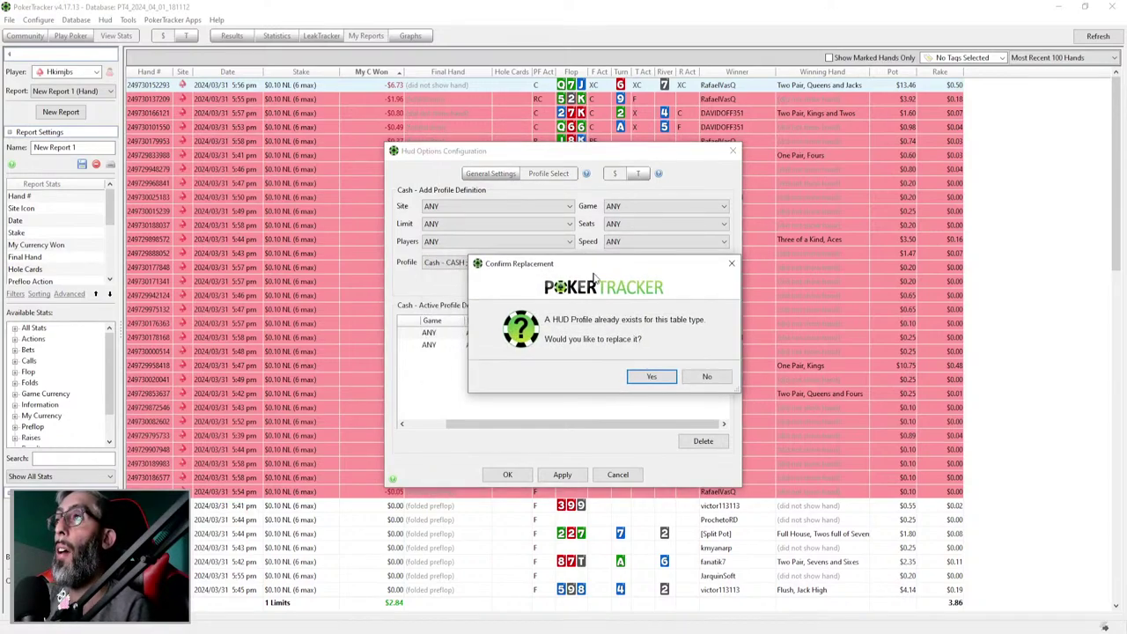
{"action": "left_click", "coordinate": [650, 377]}
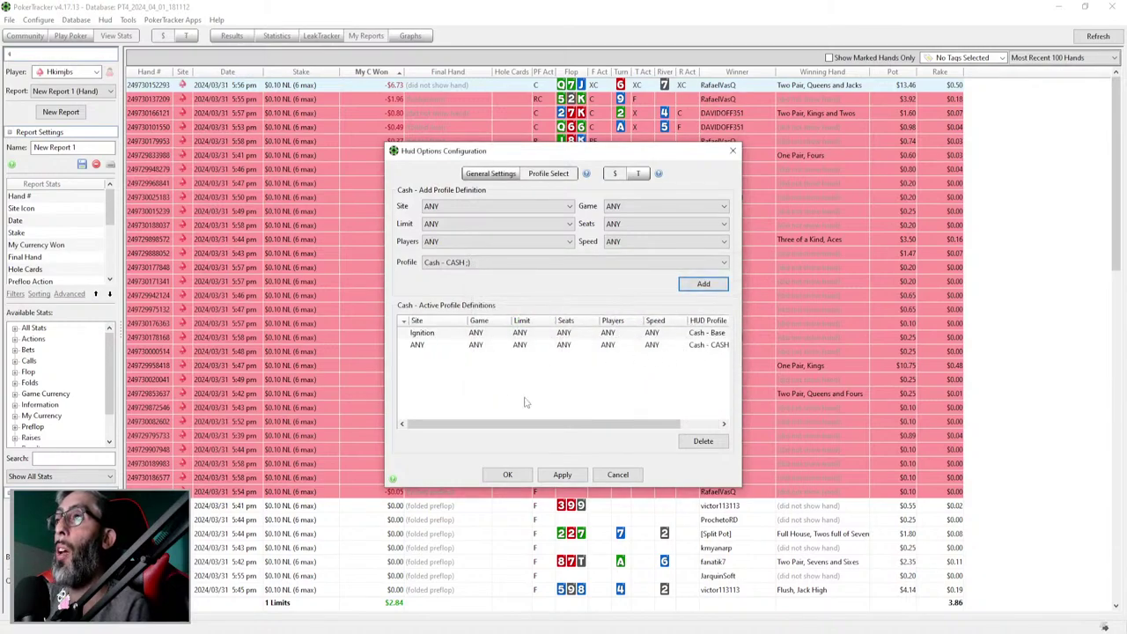
{"action": "left_click", "coordinate": [562, 475]}
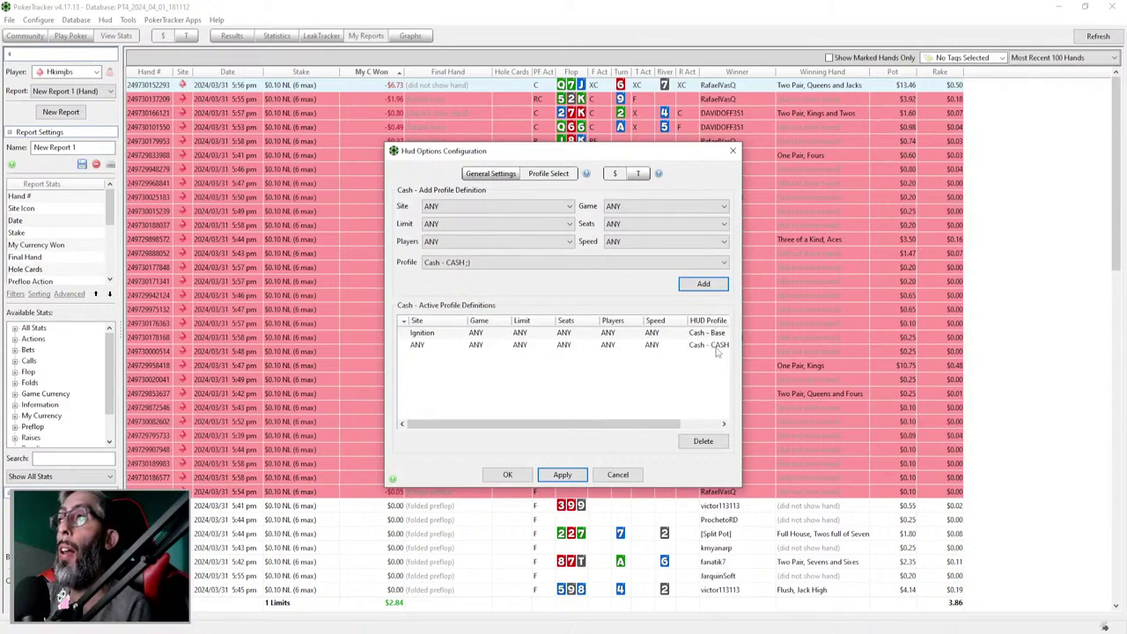
Assign Cash - HUD EducaPoker Avanzado to ANY site, replacing the existing definition, then apply and close the HUD options.
{"action": "left_click", "coordinate": [570, 207]}
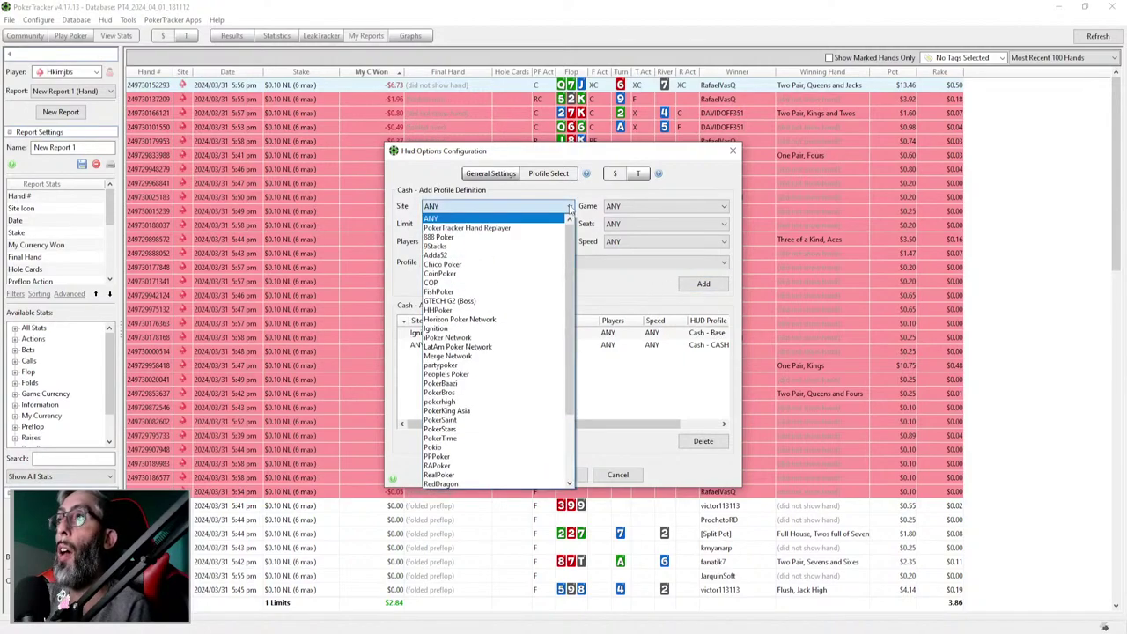
{"action": "left_click", "coordinate": [502, 220]}
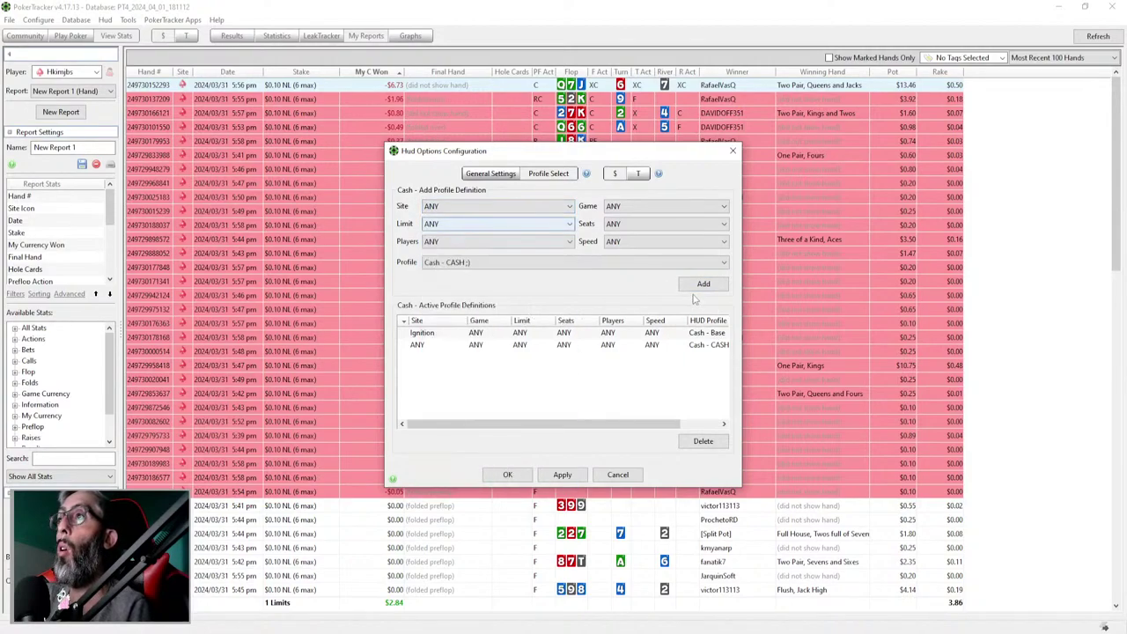
{"action": "left_click", "coordinate": [717, 265]}
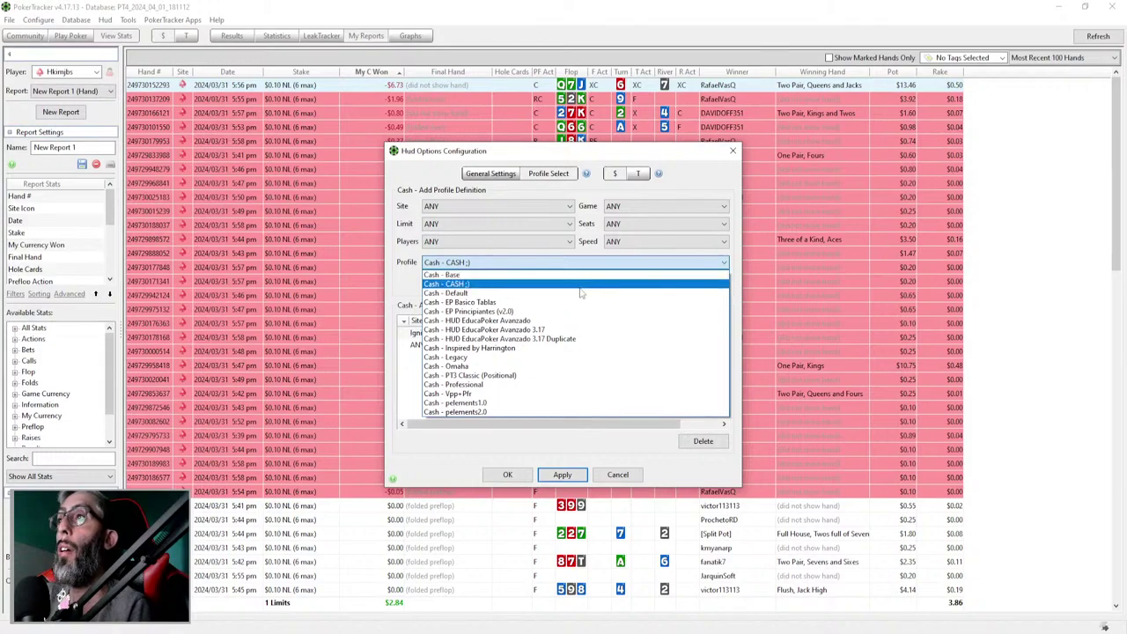
{"action": "left_click", "coordinate": [525, 321]}
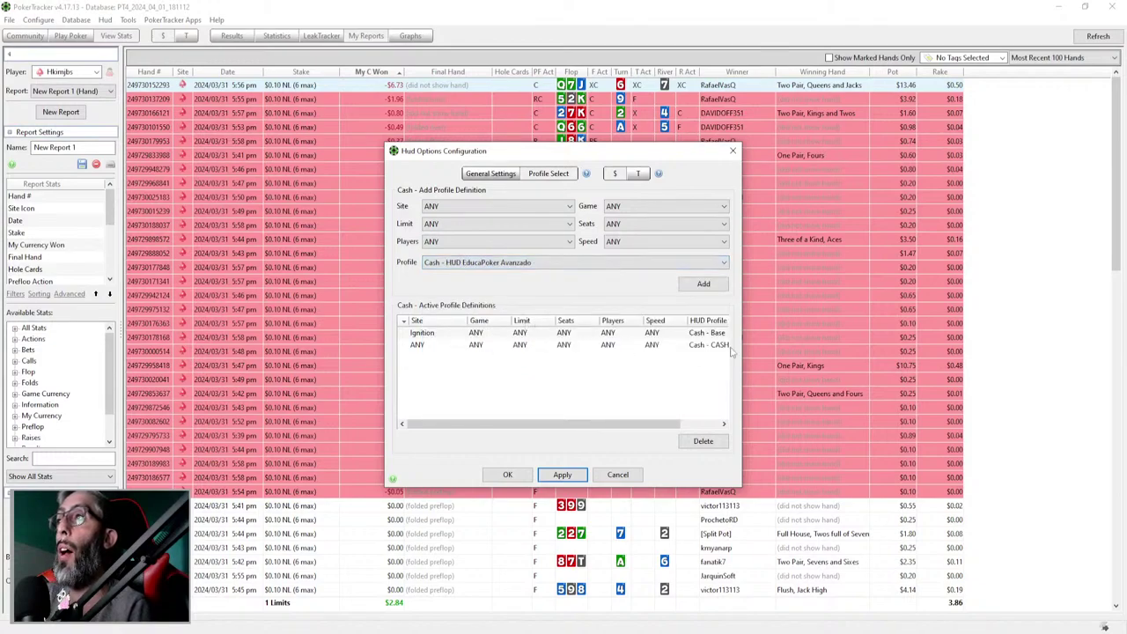
{"action": "left_click", "coordinate": [700, 284]}
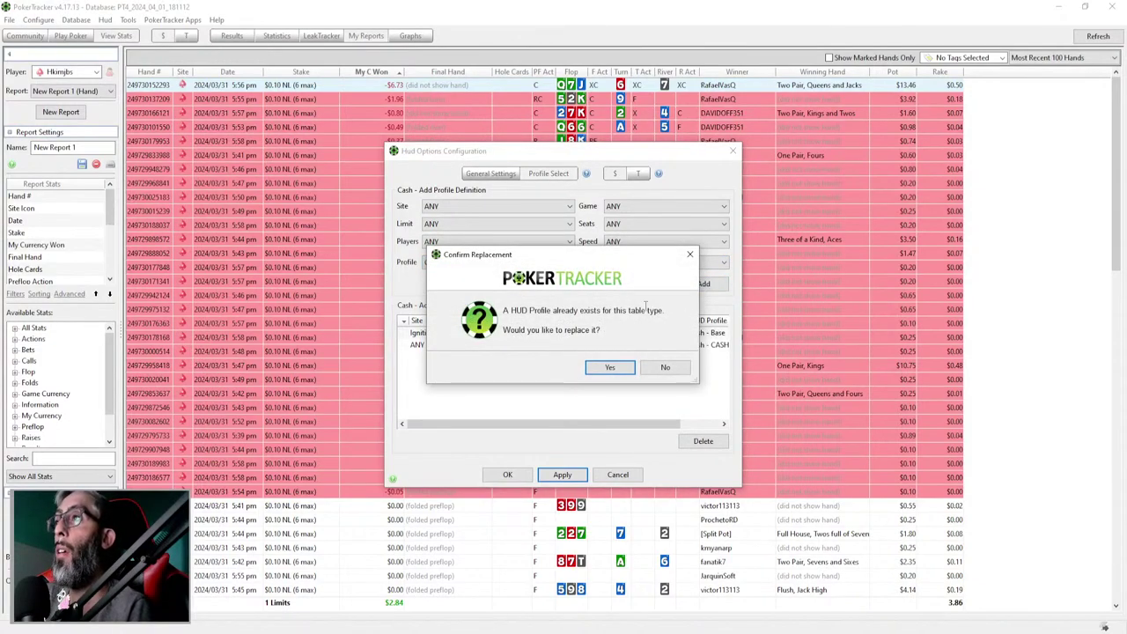
{"action": "left_click", "coordinate": [608, 368]}
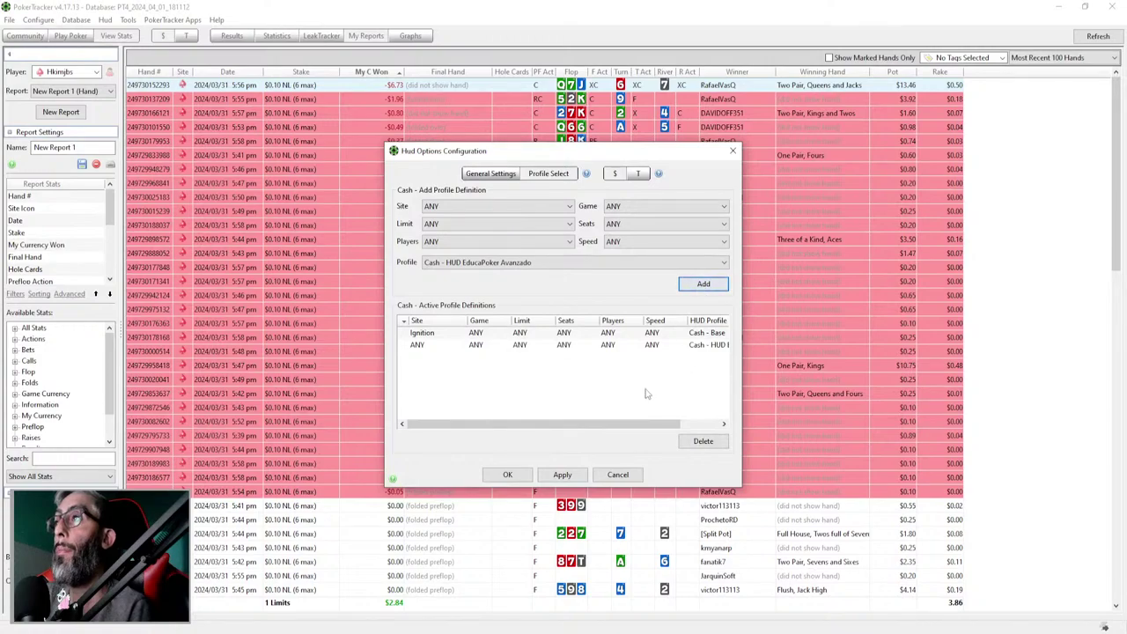
{"action": "left_click_drag", "start_coordinate": [578, 423], "coordinate": [619, 424]}
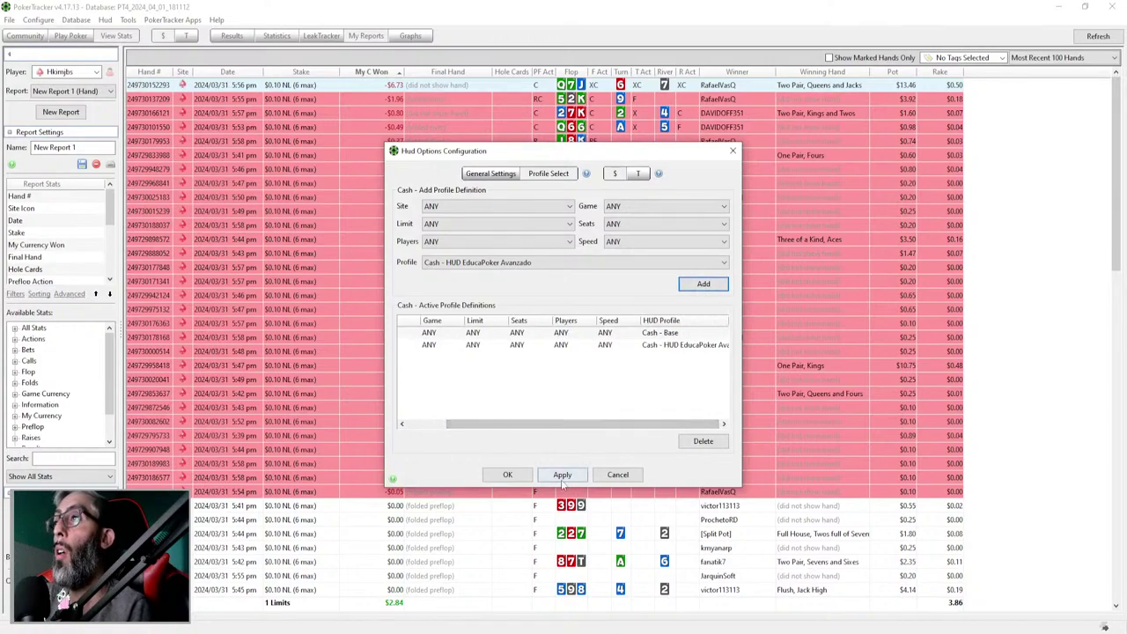
{"action": "left_click", "coordinate": [562, 475]}
{"action": "left_click", "coordinate": [505, 474]}
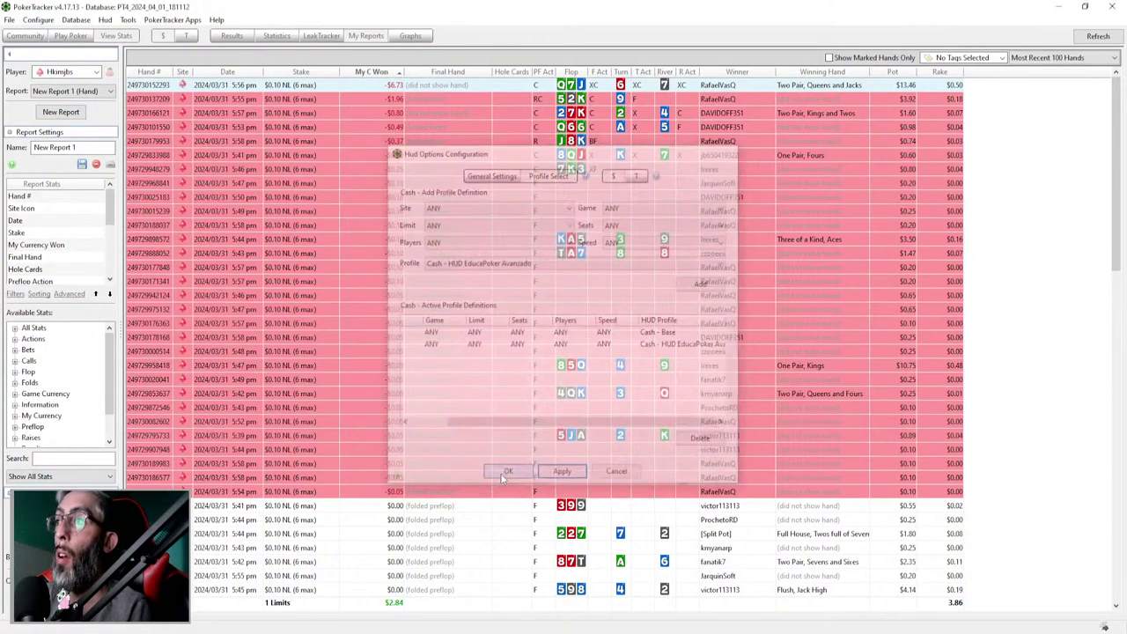
Open the HUD Profile Editor and examine the management options available for the Cash - Base profile.
{"action": "left_click", "coordinate": [105, 20]}
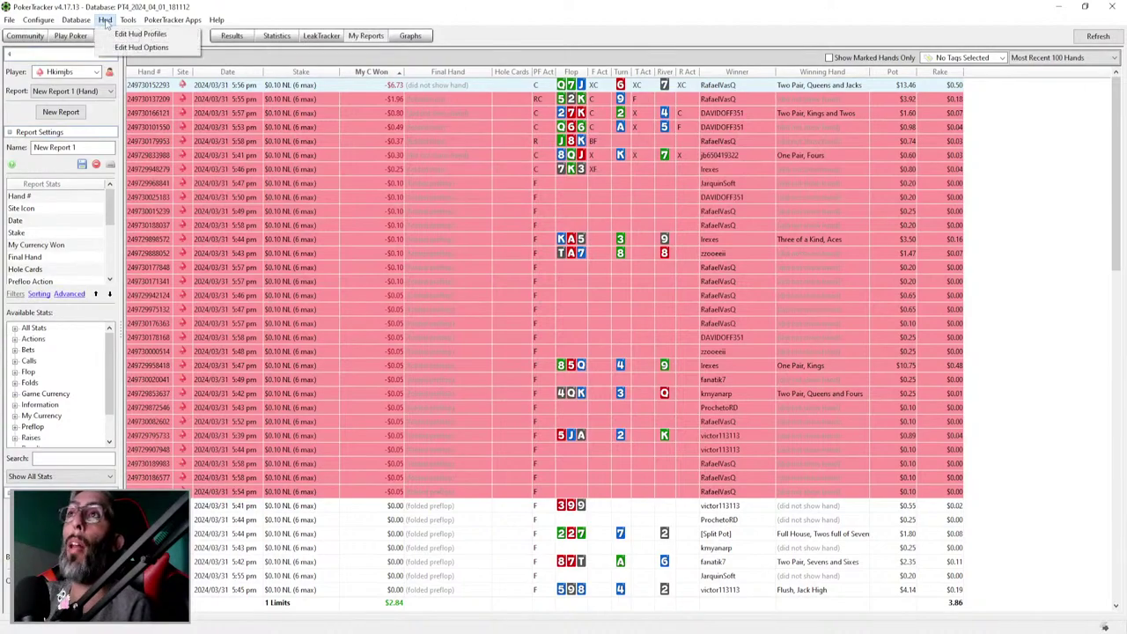
{"action": "left_click", "coordinate": [128, 36]}
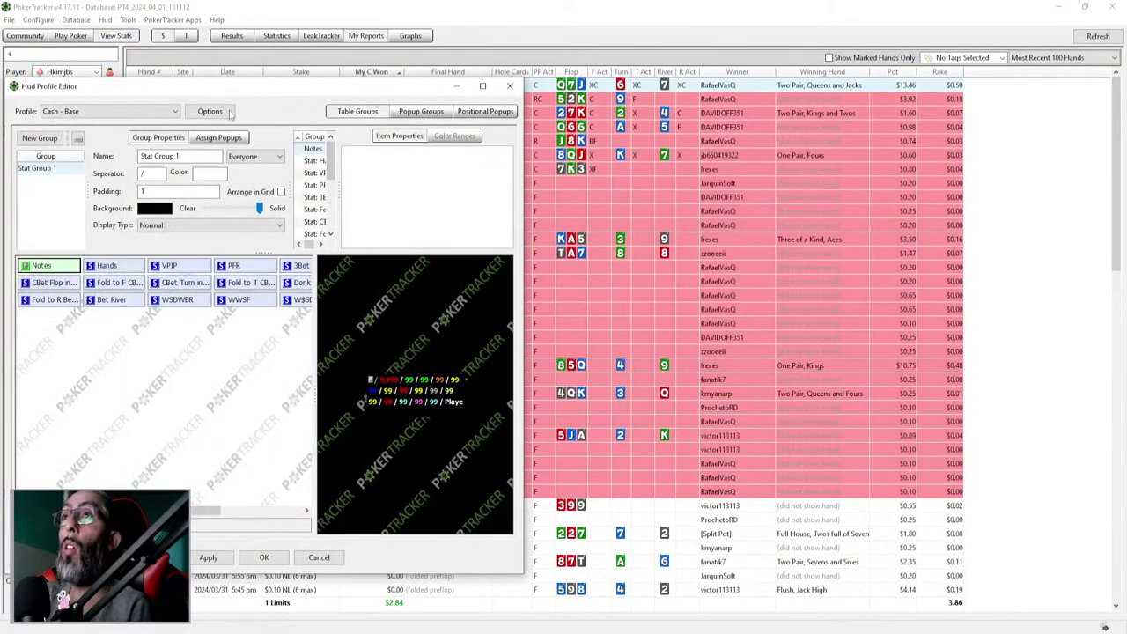
{"action": "left_click", "coordinate": [227, 111]}
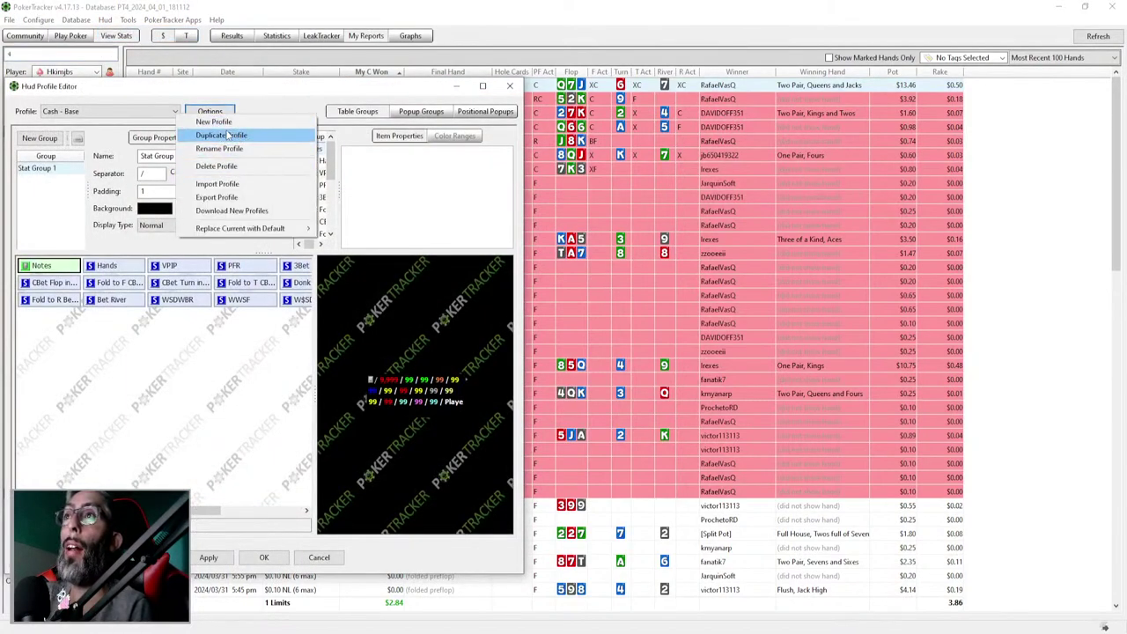
{"action": "left_click", "coordinate": [291, 95]}
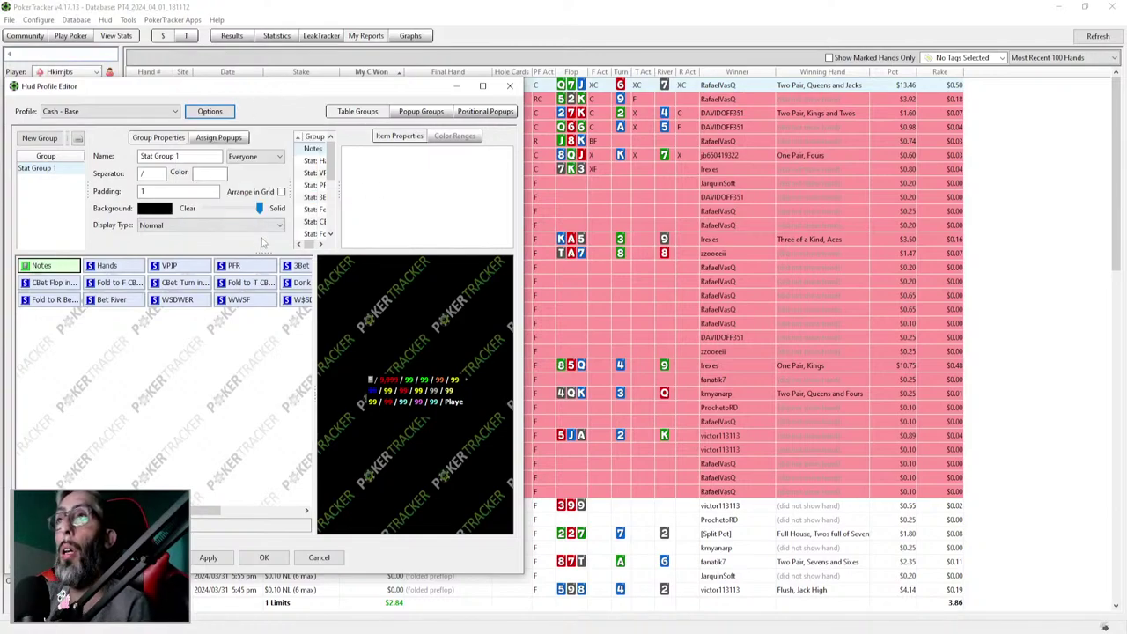
Examine the popup assignments and group properties of Stat Group 1, and the available HUD profiles, keeping Cash - Base selected.
{"action": "left_click", "coordinate": [231, 139]}
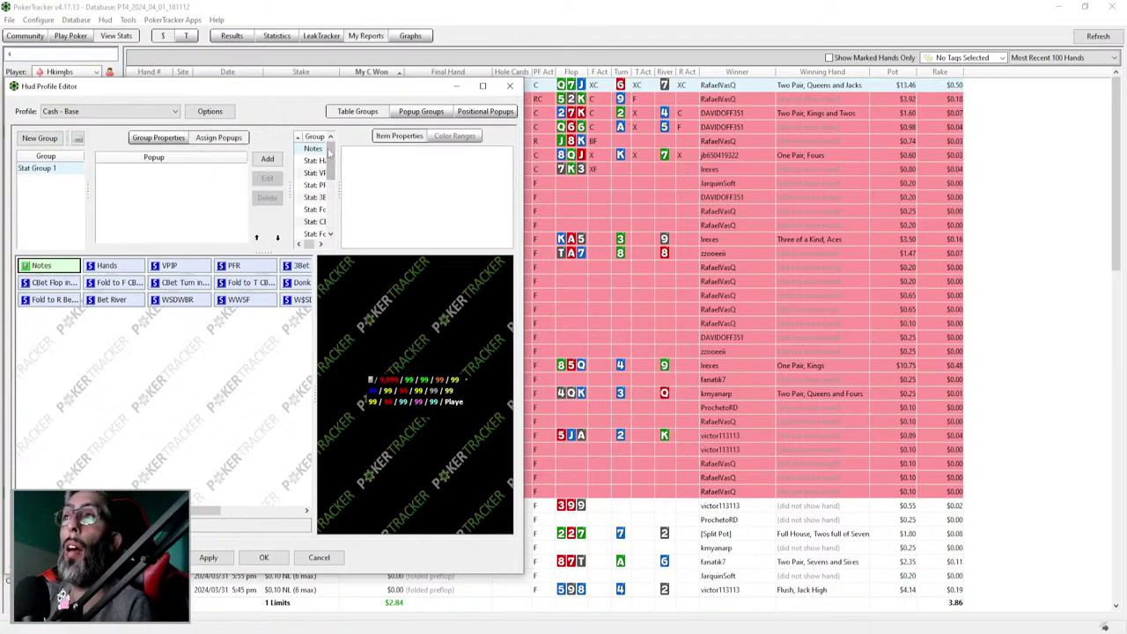
{"action": "left_click", "coordinate": [163, 138]}
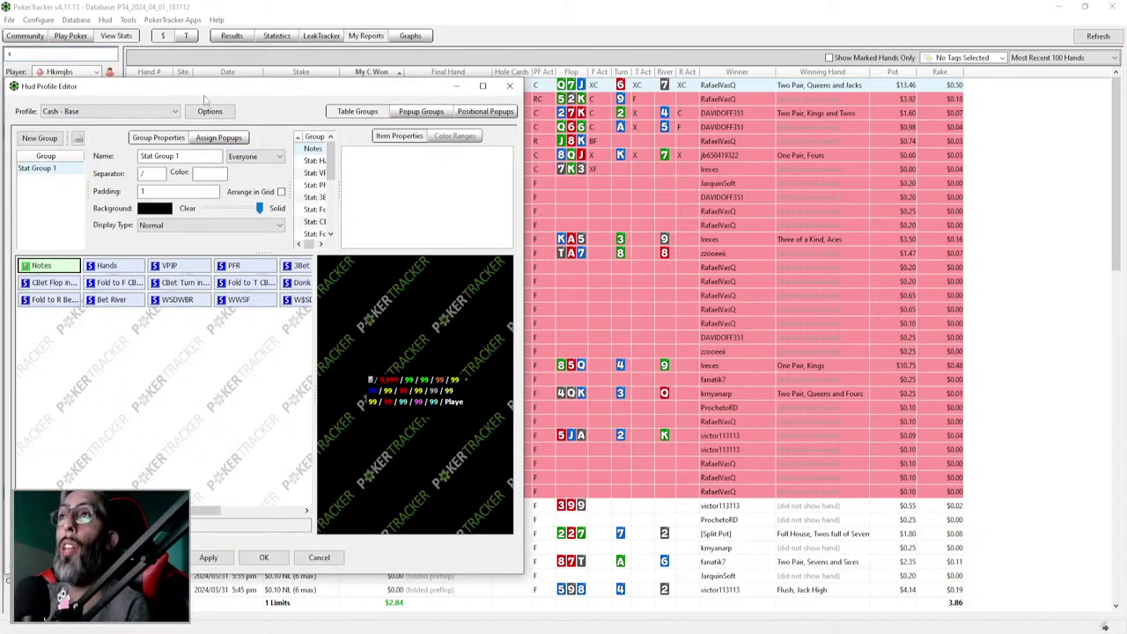
{"action": "left_click", "coordinate": [176, 112]}
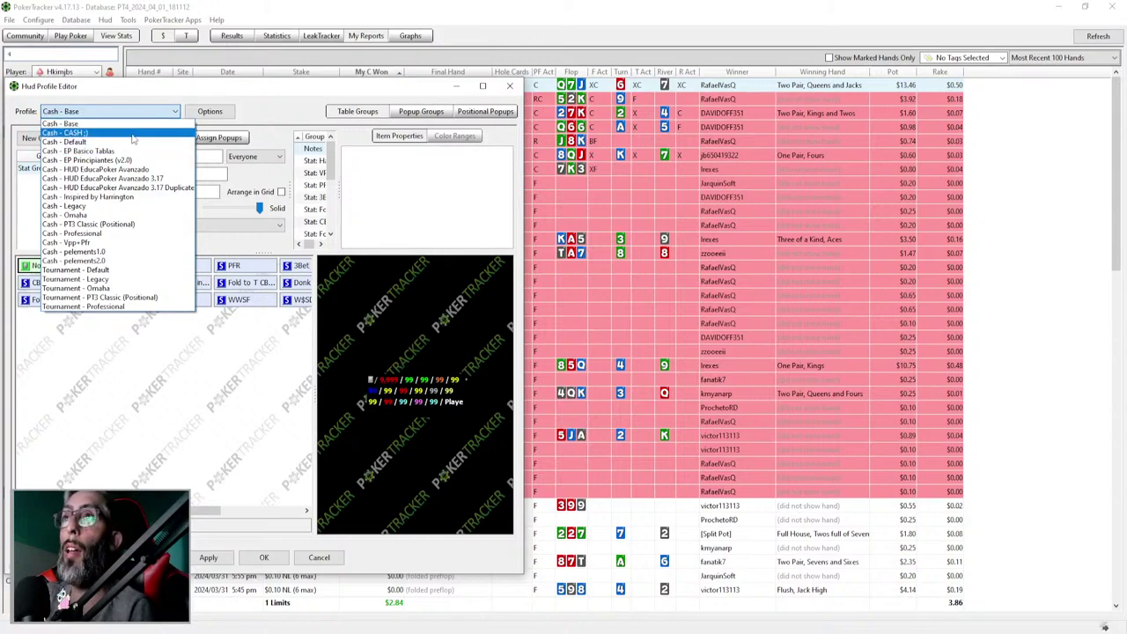
{"action": "left_click", "coordinate": [61, 124]}
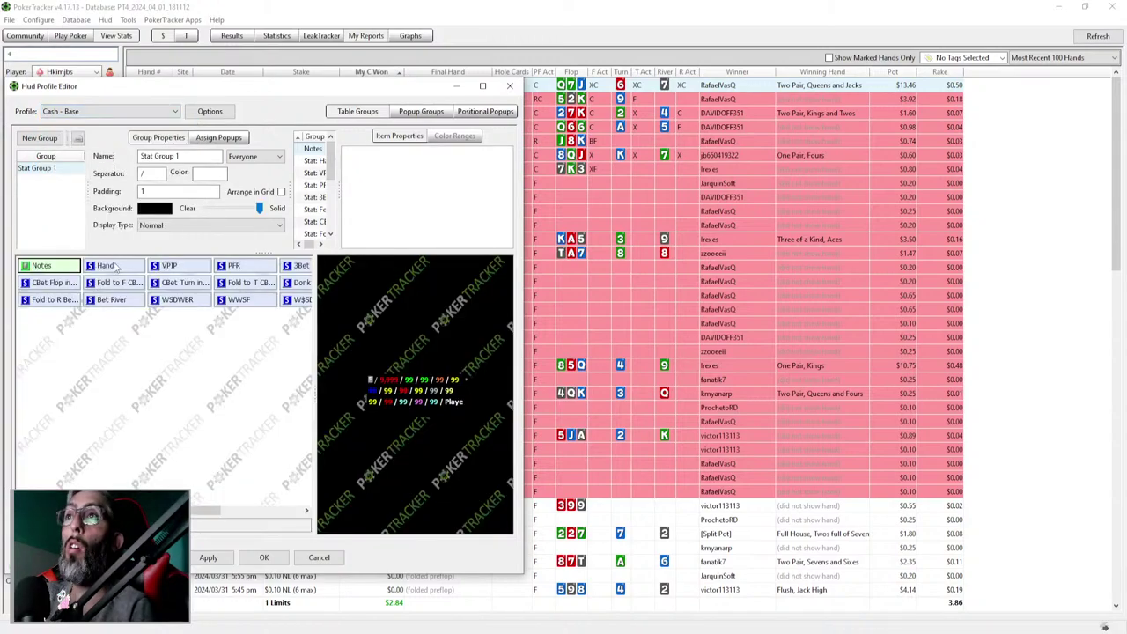
Set the foreground colour of the Player Name item in Stat Group 1 to pink (255,128,255) and close the HUD Profile Editor.
{"action": "mouse_move", "coordinate": [205, 509]}
{"action": "left_mouse_down"}
{"action": "mouse_move", "coordinate": [264, 509]}
{"action": "mouse_move", "coordinate": [205, 509]}
{"action": "left_mouse_up"}
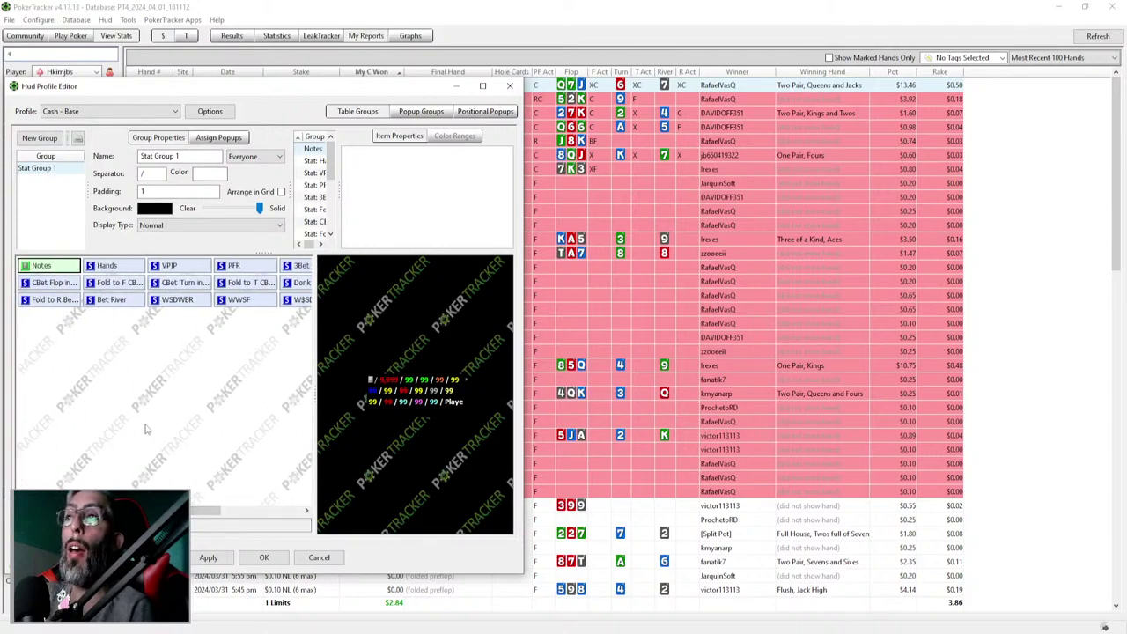
{"action": "left_click_drag", "start_coordinate": [205, 510], "coordinate": [270, 510]}
{"action": "left_click", "coordinate": [253, 301]}
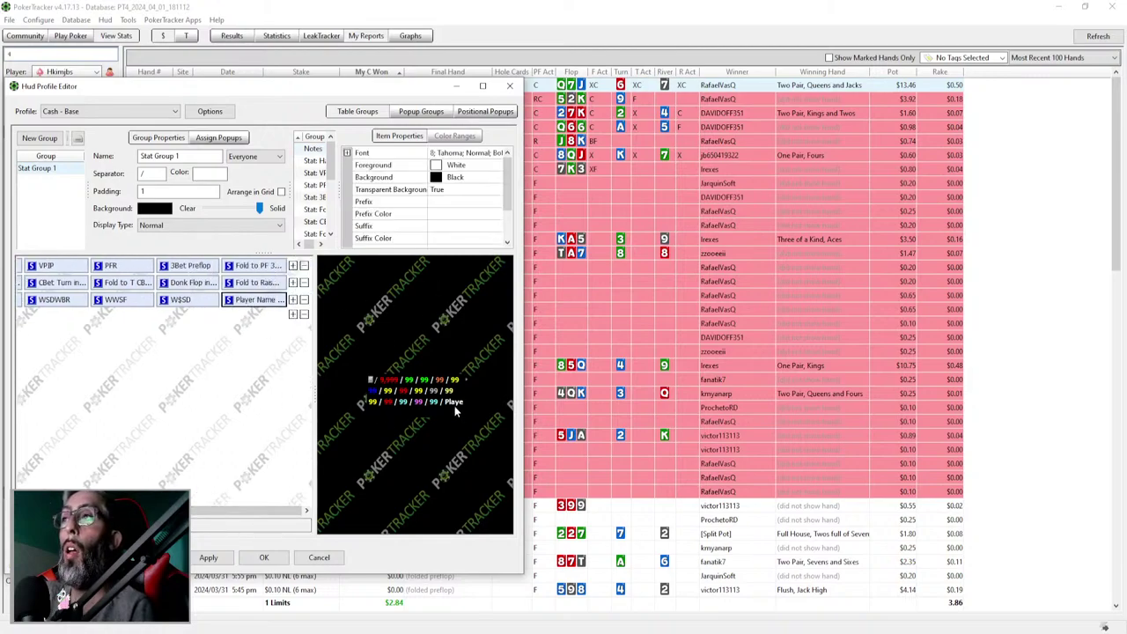
{"action": "left_click", "coordinate": [483, 165]}
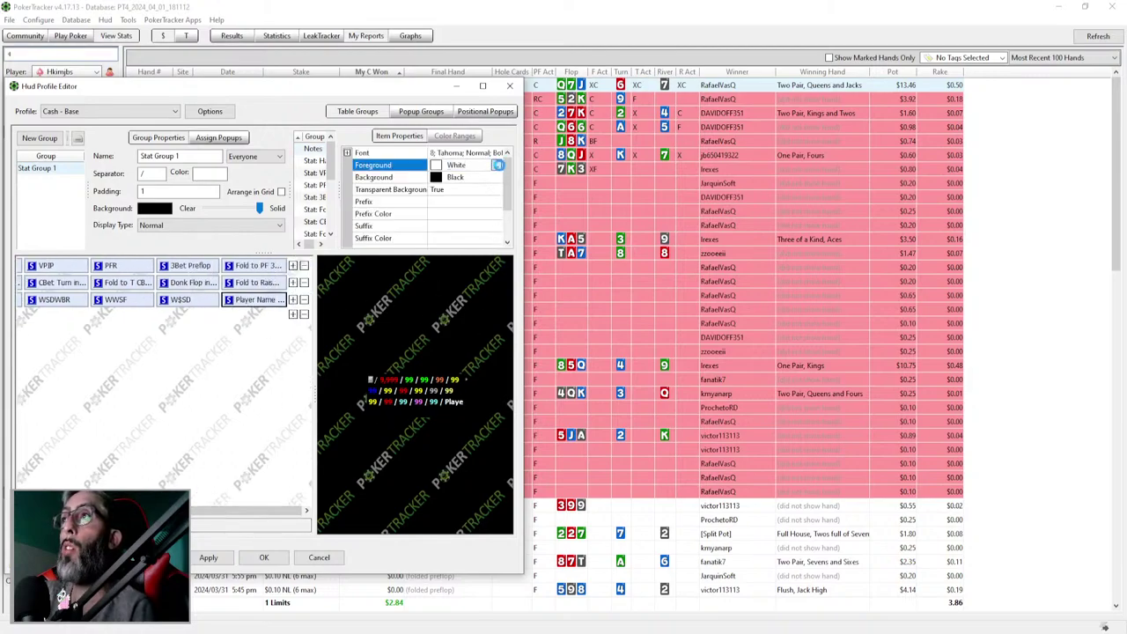
{"action": "left_click", "coordinate": [496, 165]}
{"action": "left_click", "coordinate": [34, 133]}
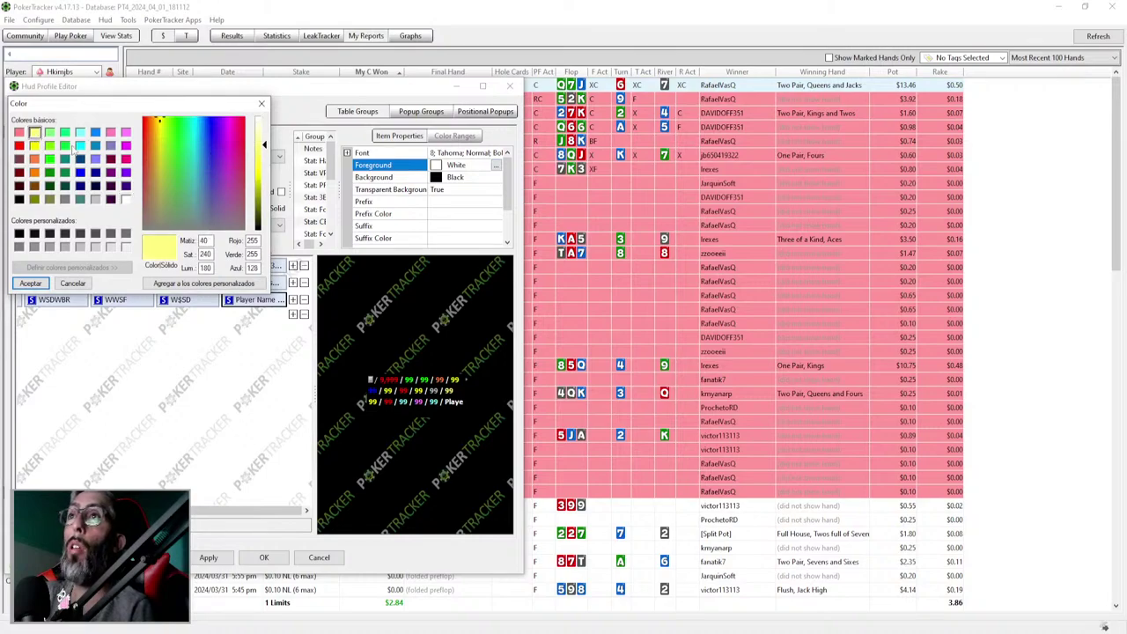
{"action": "left_click", "coordinate": [126, 133]}
{"action": "left_click", "coordinate": [31, 283]}
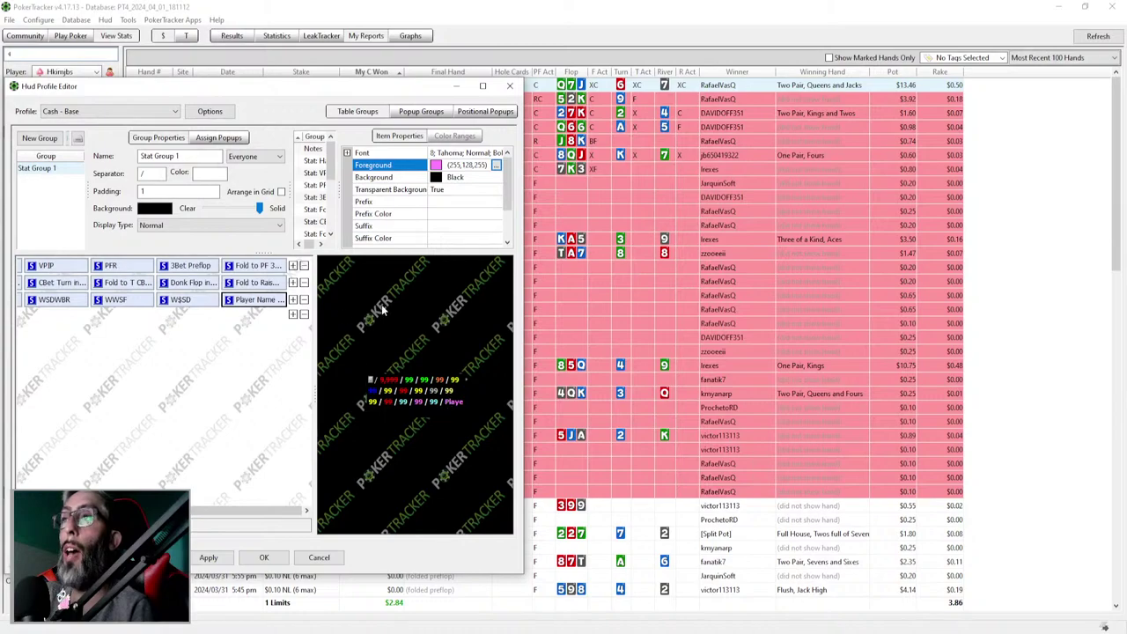
{"action": "left_click", "coordinate": [248, 562]}
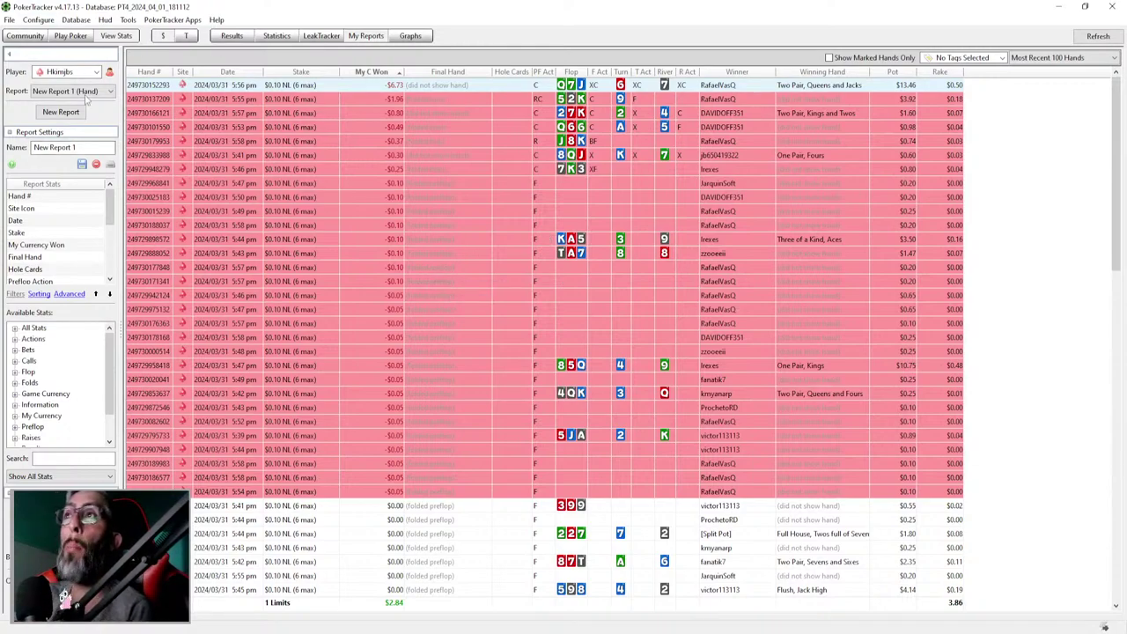
View the PokerTracker Community page, close PokerTracker 4, and switch to the Jurojin Poker website in Chrome.
{"action": "left_click", "coordinate": [25, 36]}
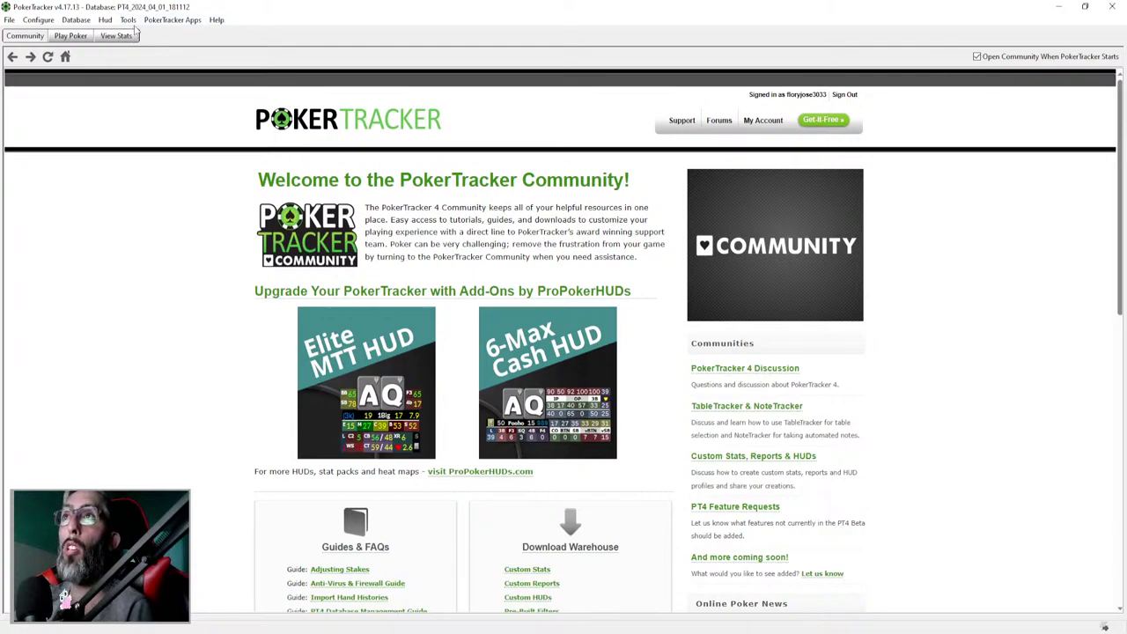
{"action": "left_click", "coordinate": [1111, 7]}
{"action": "left_click", "coordinate": [691, 6]}
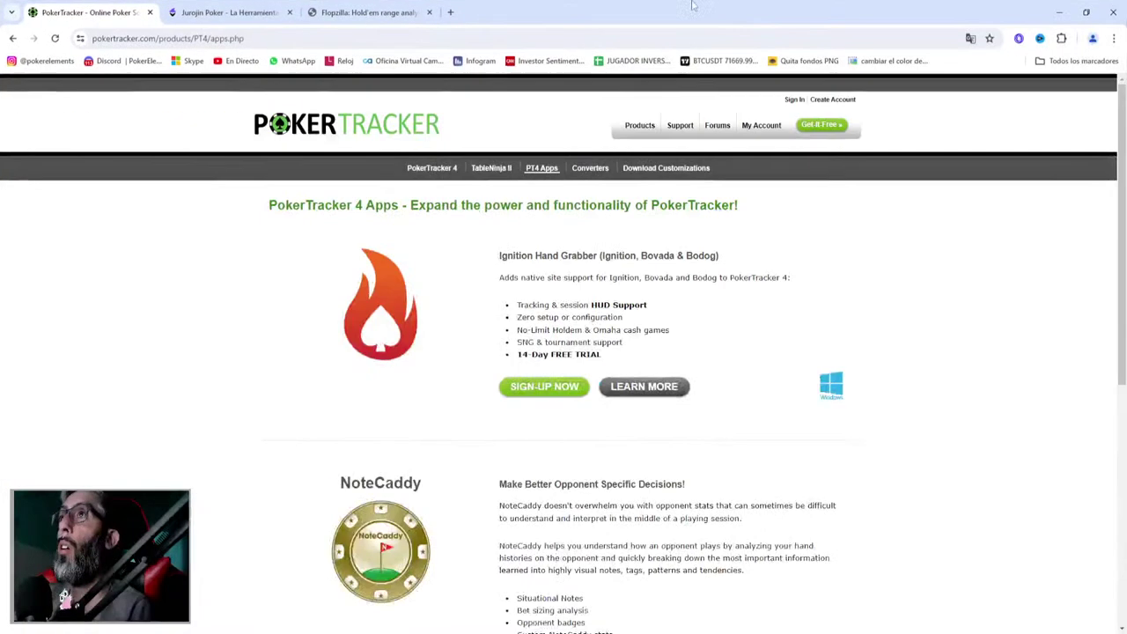
{"action": "left_click", "coordinate": [257, 16]}
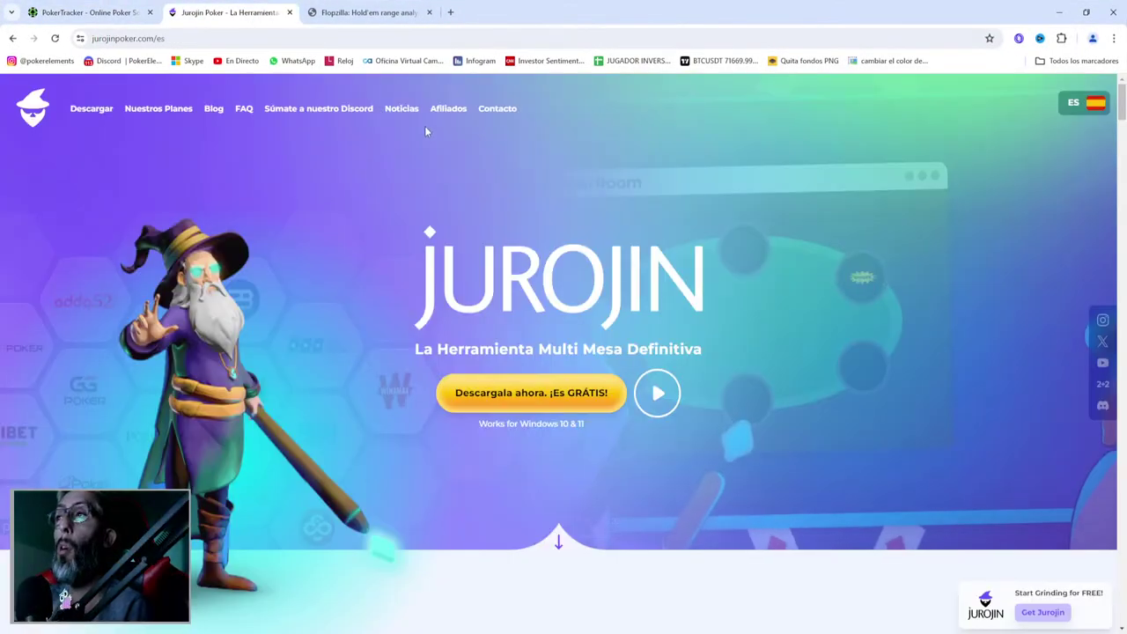